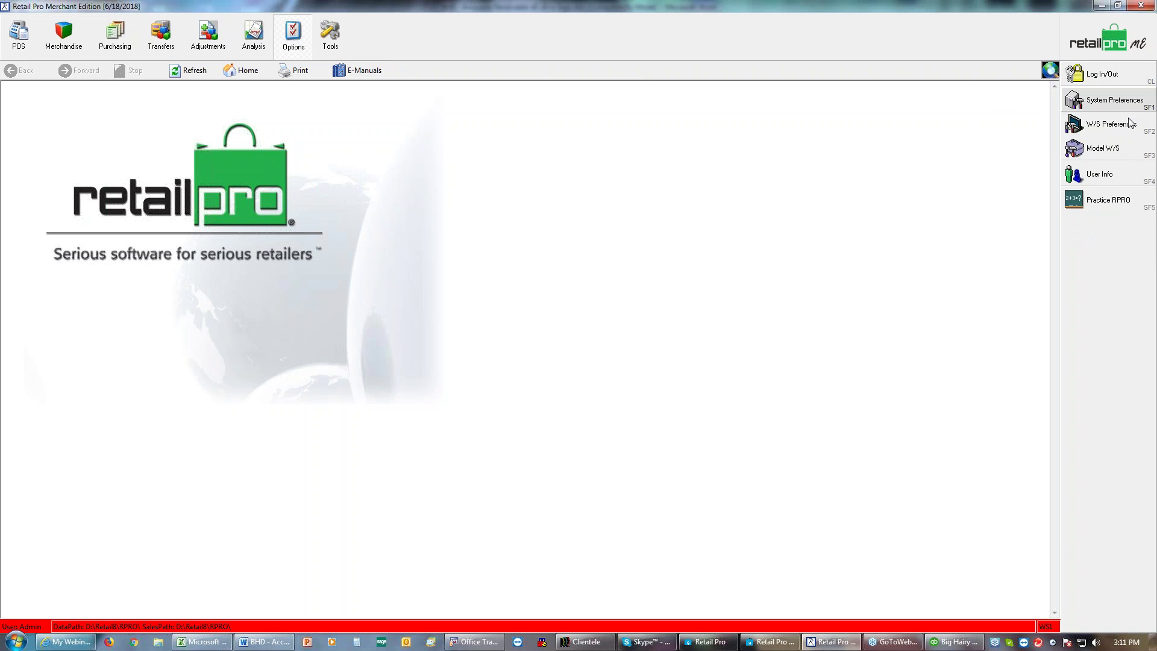
# Step: Open System Preferences to the Point of Sale tender requirements
pyautogui.click(1114, 102)
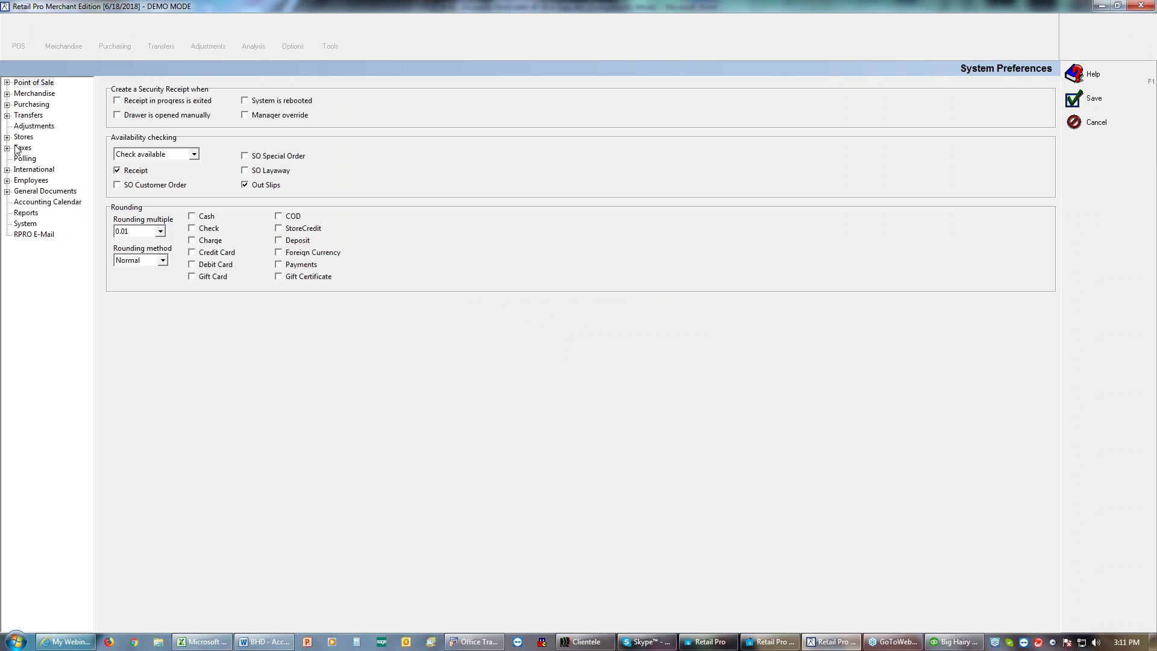
pyautogui.click(7, 84)
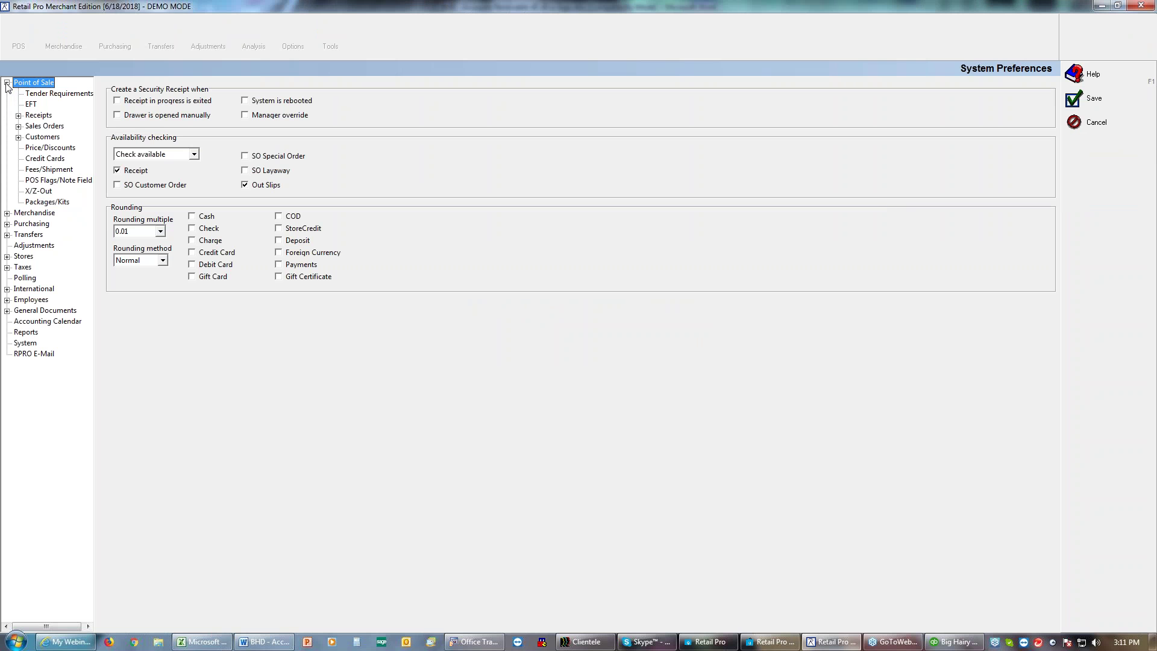
pyautogui.click(38, 95)
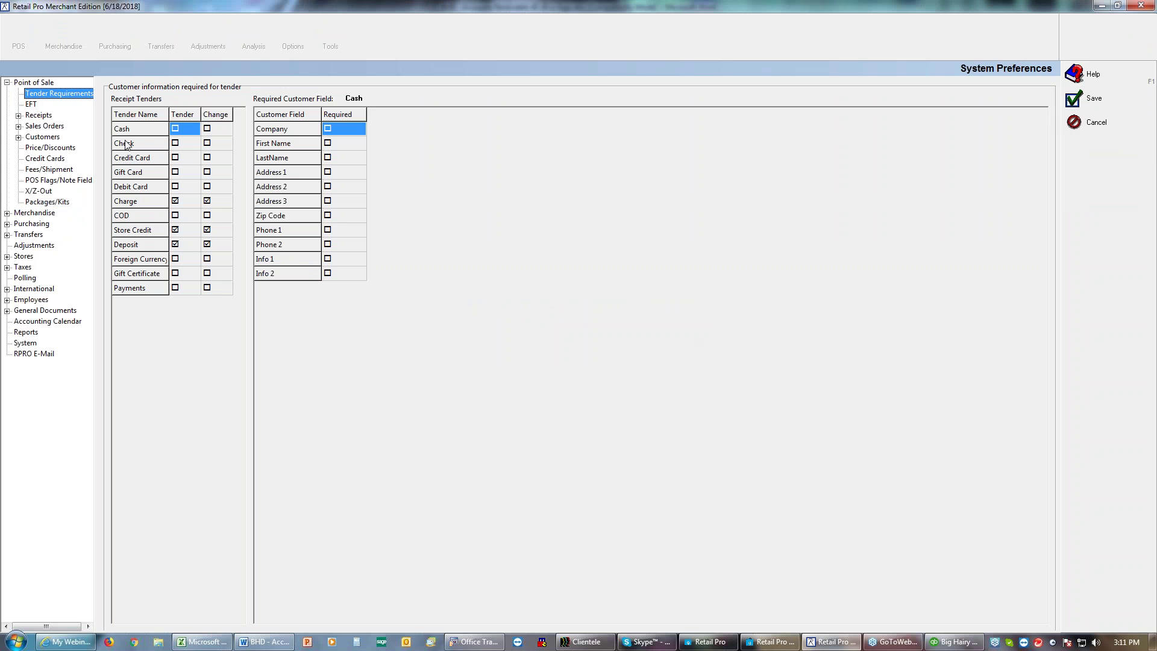
# Step: Check the Charge tender's required customer fields and change setting, then view the Receipts Tenders page
pyautogui.click(145, 204)
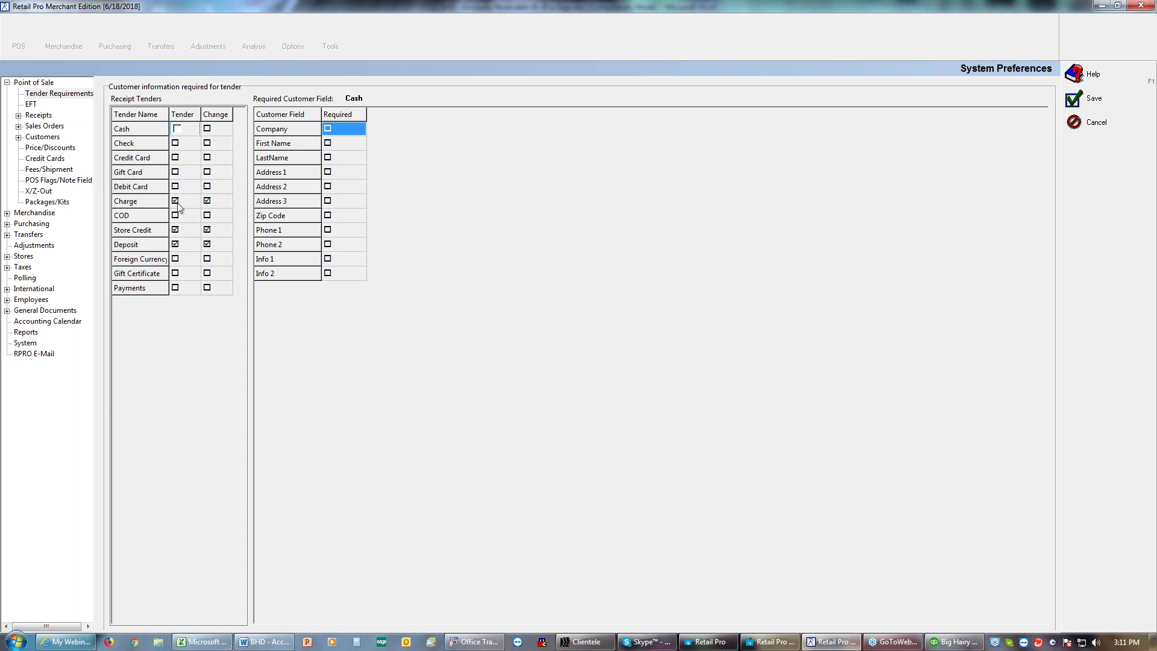
pyautogui.click(222, 203)
pyautogui.click(212, 201)
pyautogui.click(18, 115)
pyautogui.click(53, 127)
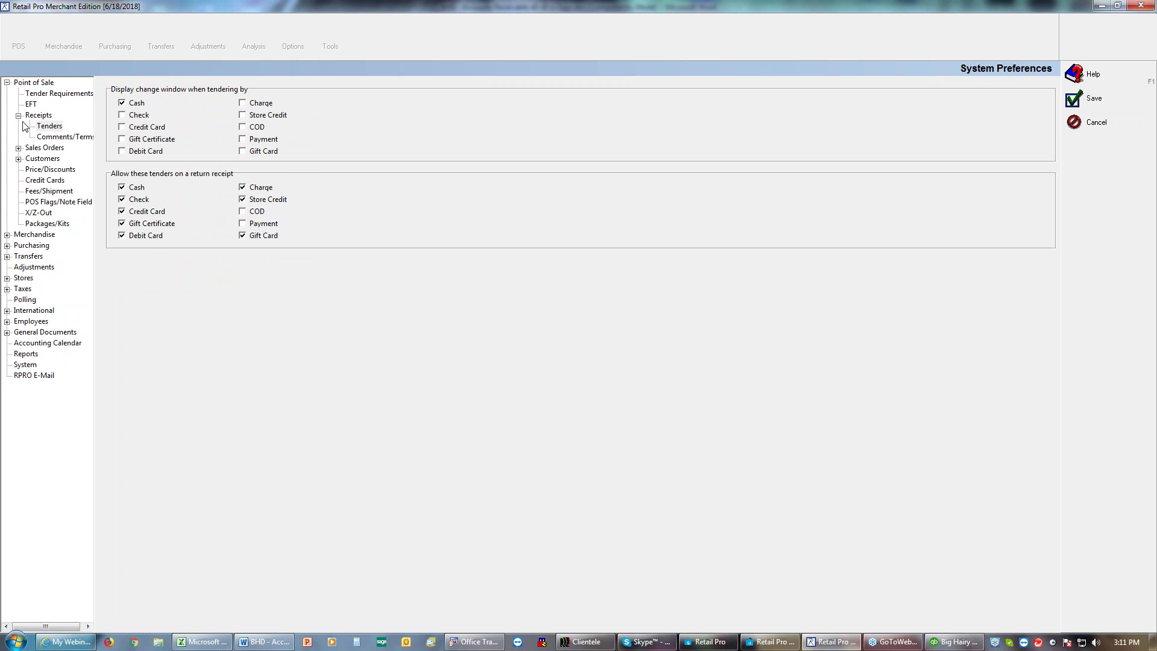
# Step: Look over the Customers and Fees/Shipment preferences (Pd Out, POA, Shipping fees), then save
pyautogui.click(41, 159)
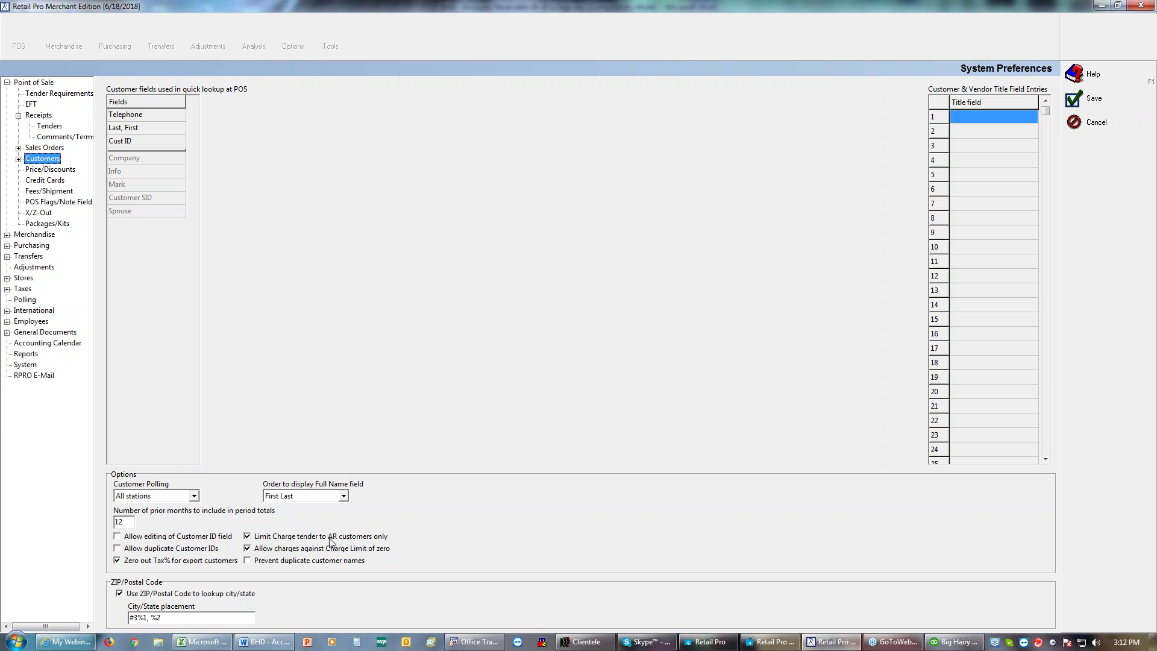
pyautogui.click(45, 191)
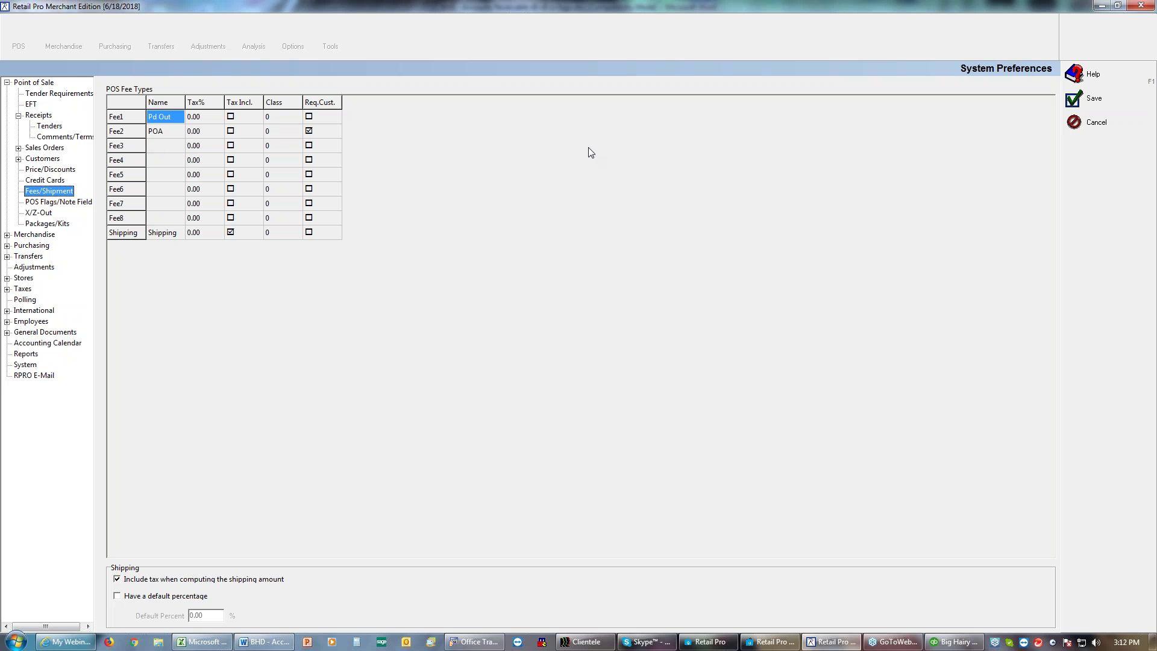
pyautogui.click(1072, 99)
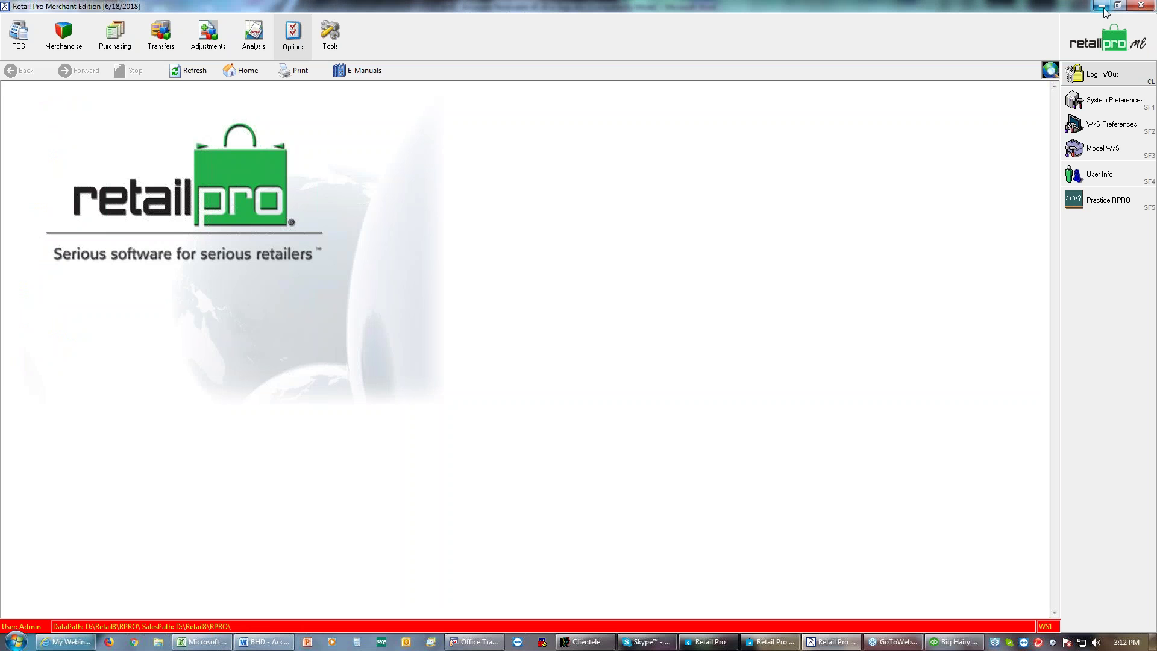
# Step: Switch to the other Retail Pro installation and open its System Preferences at Global Preferences
pyautogui.click(1103, 6)
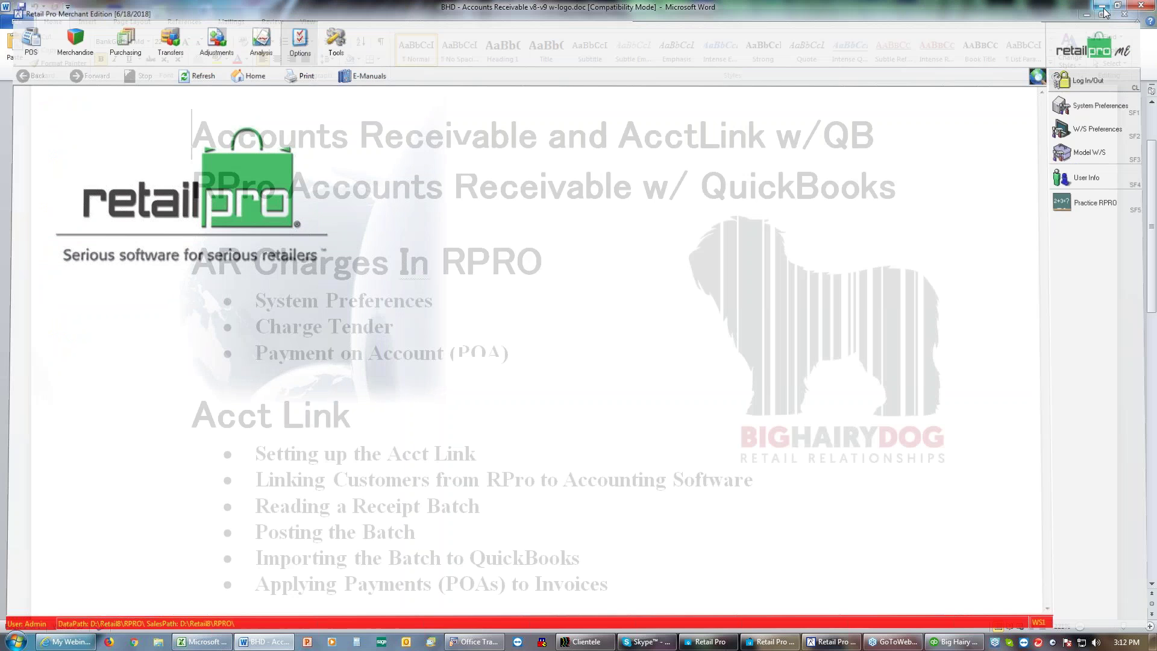
pyautogui.moveTo(770, 645)
pyautogui.click(770, 645)
pyautogui.click(701, 643)
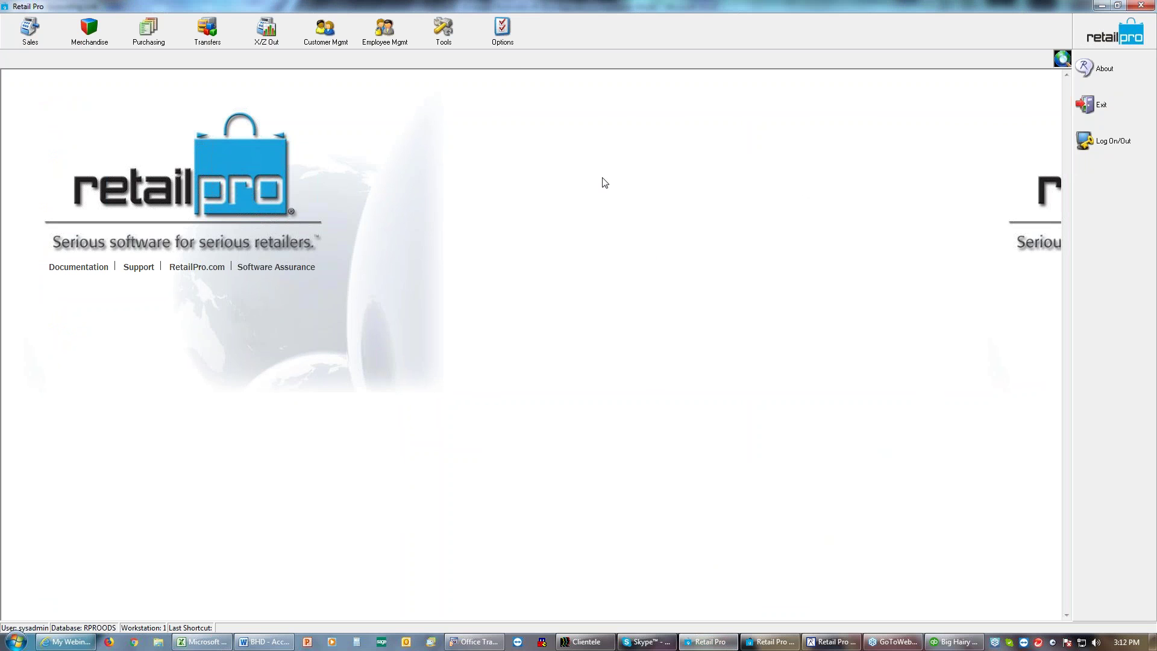
pyautogui.click(506, 38)
pyautogui.click(517, 95)
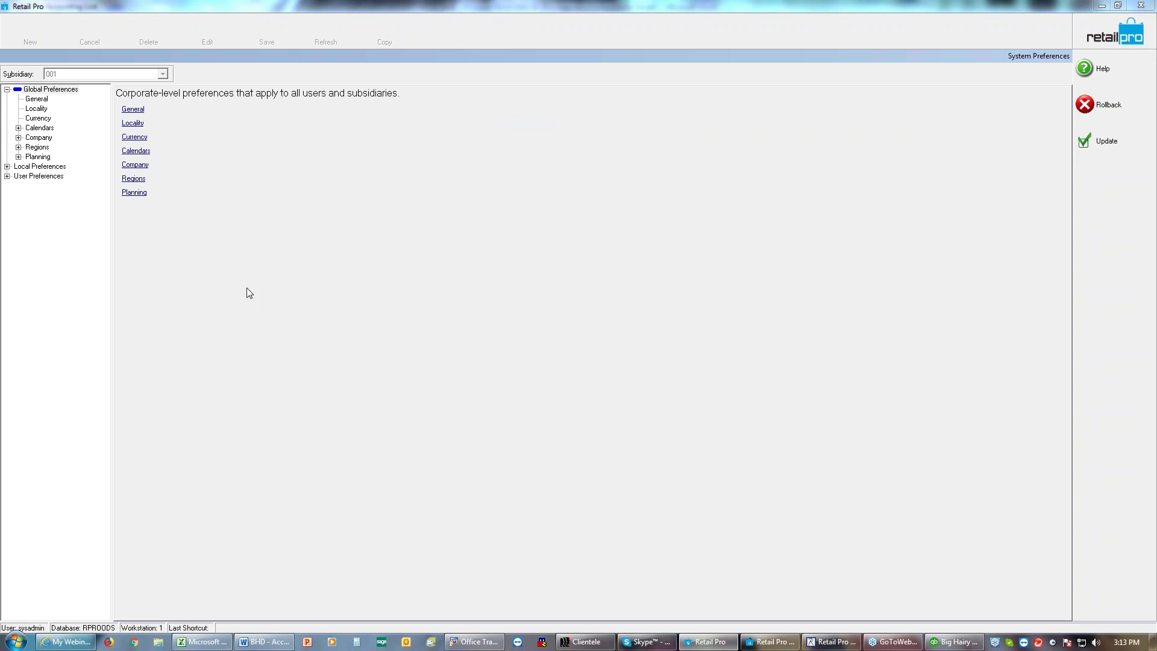
# Step: Review the Local Preferences General pages for Customers and Documents
pyautogui.click(7, 167)
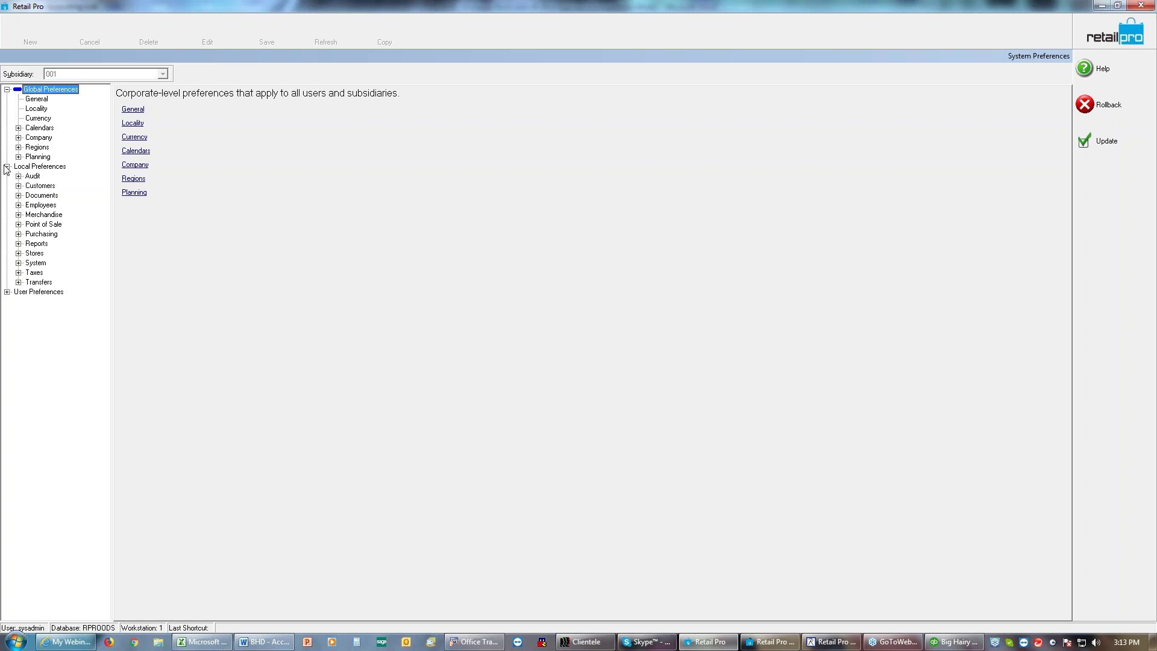
pyautogui.click(19, 186)
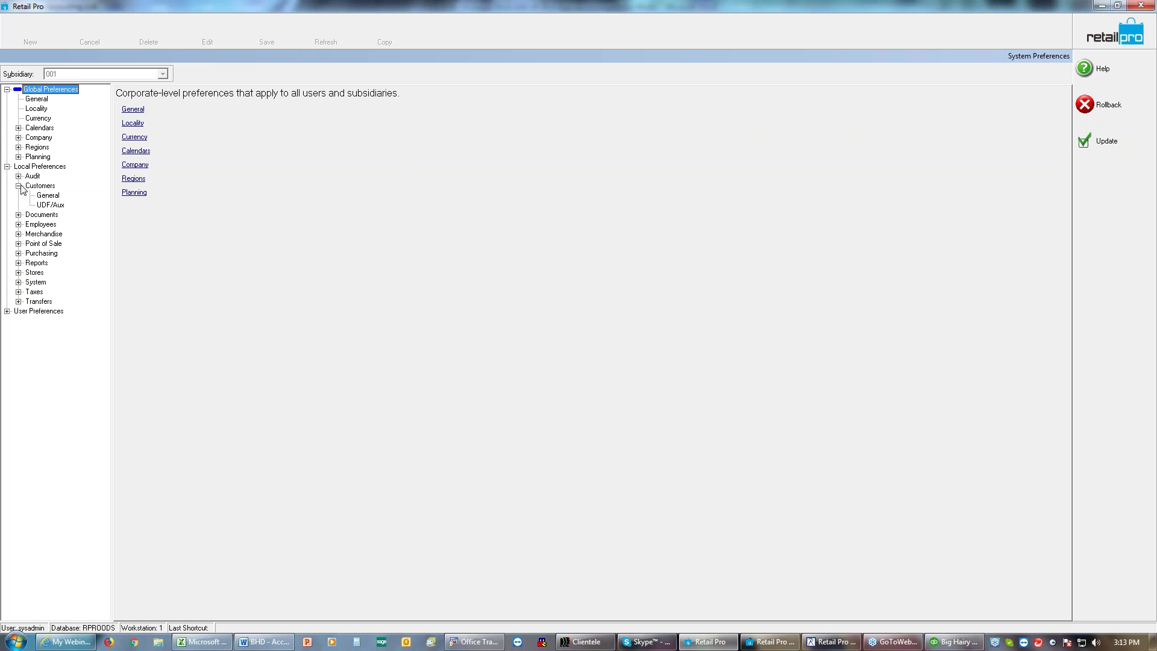
pyautogui.click(40, 196)
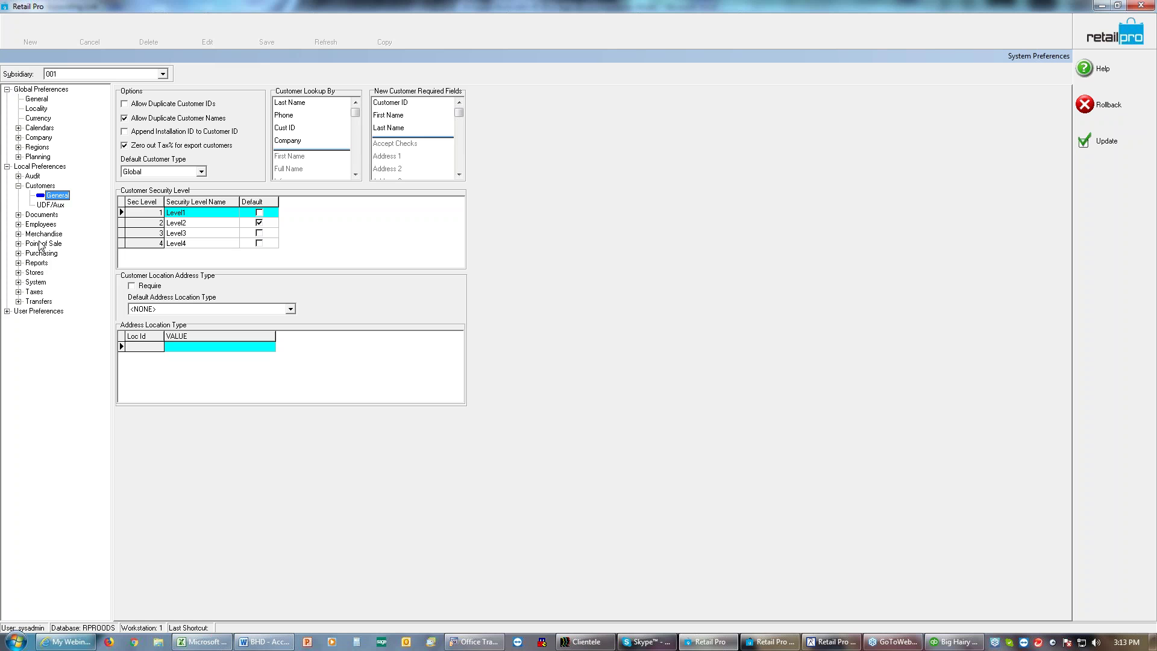
pyautogui.click(18, 214)
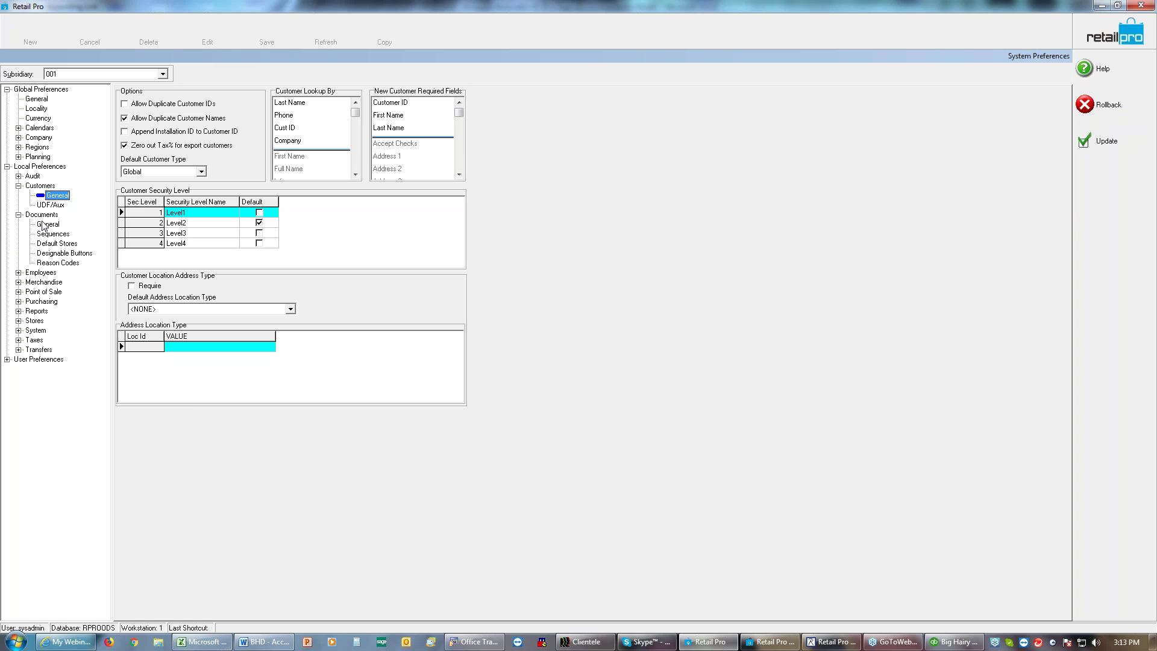
pyautogui.click(43, 226)
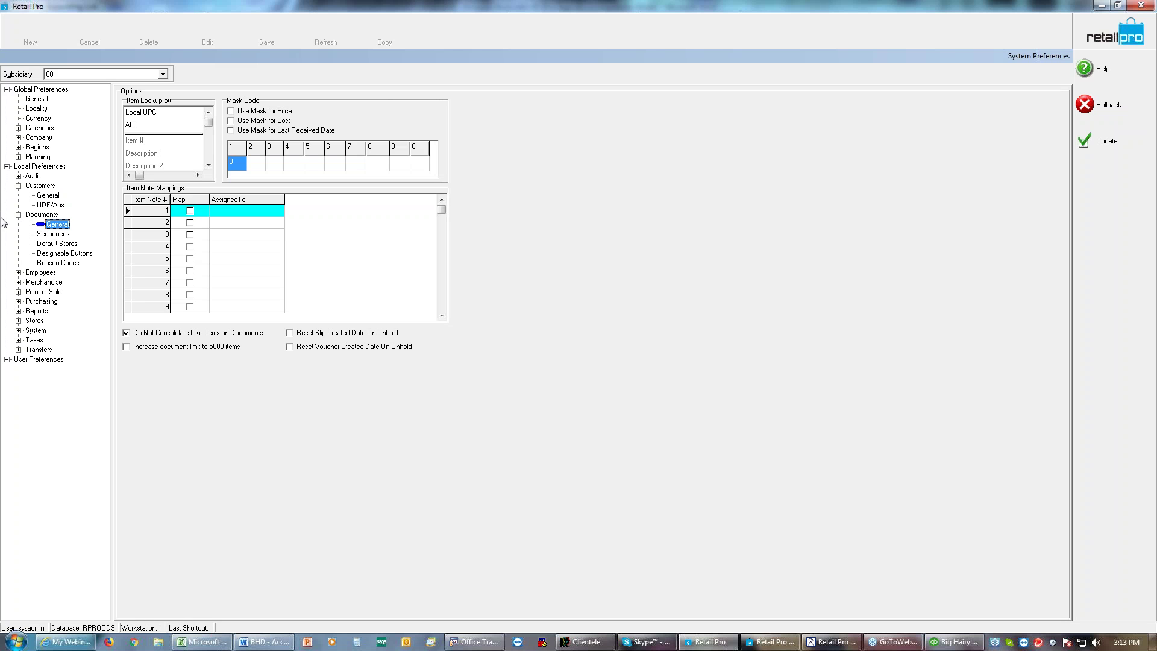
pyautogui.click(19, 214)
# Step: Show the Point of Sale Tenders Requirements rules
pyautogui.click(18, 244)
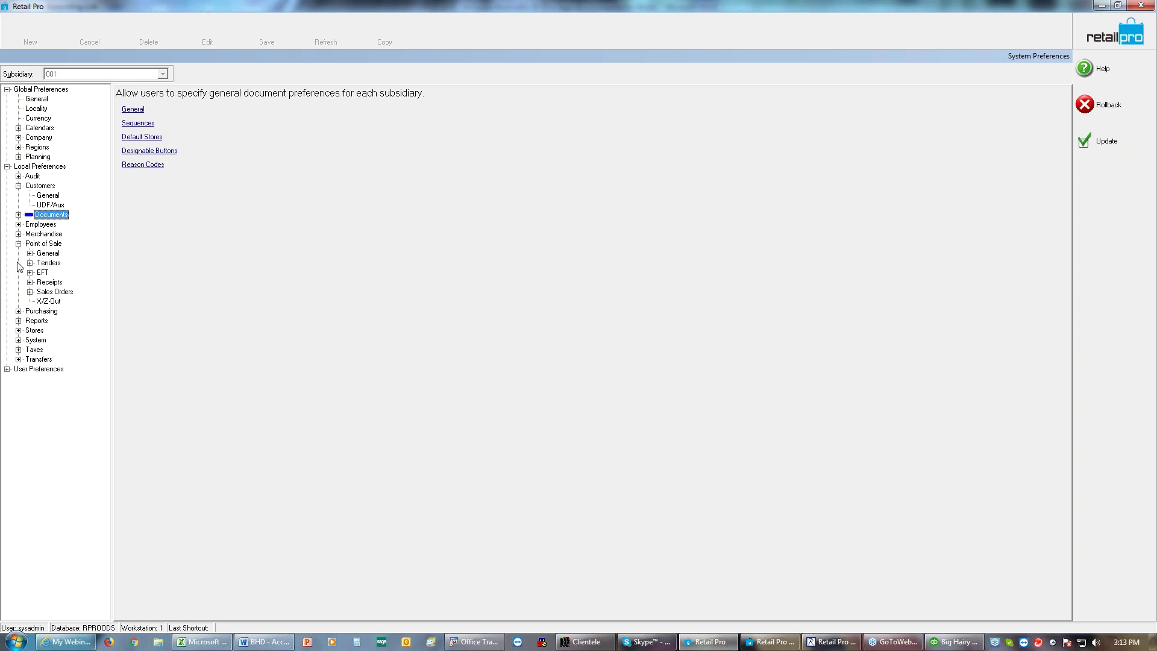
pyautogui.click(30, 263)
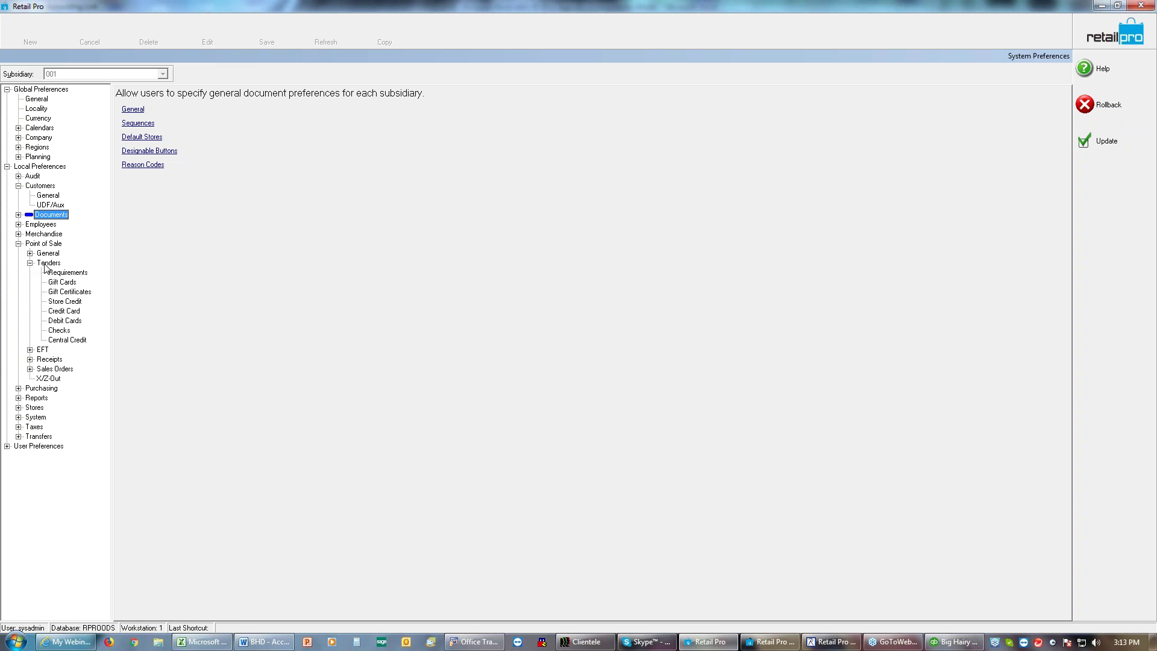
pyautogui.click(57, 273)
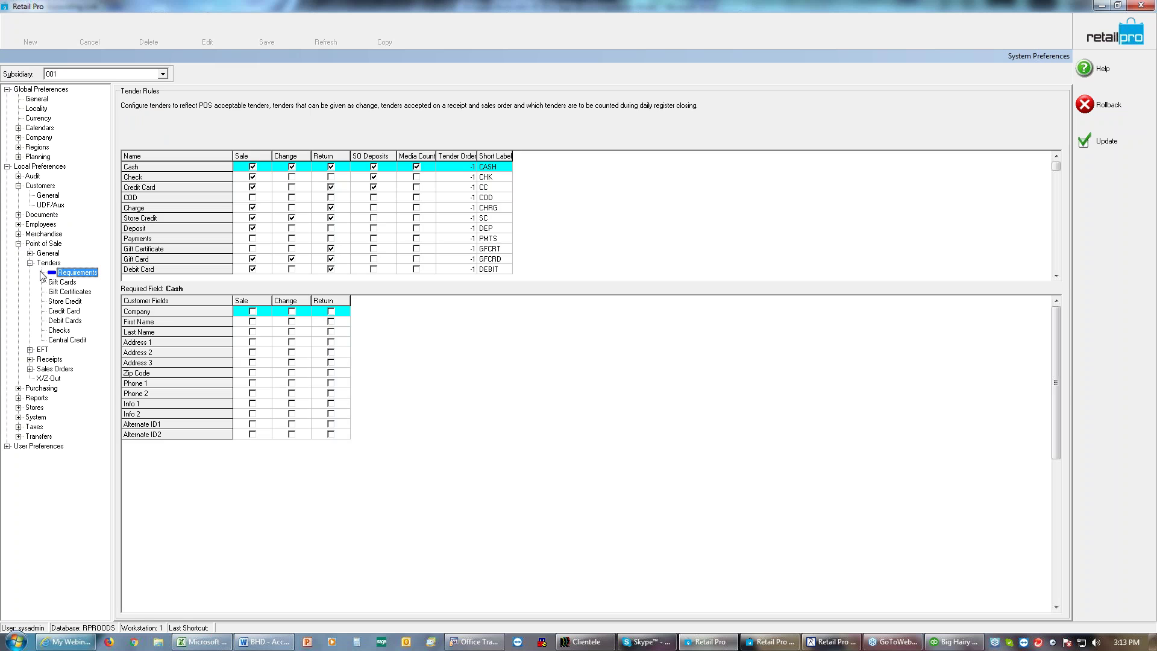
# Step: View the Charge tender's required customer fields, then return to the POS Tenders overview
pyautogui.click(141, 208)
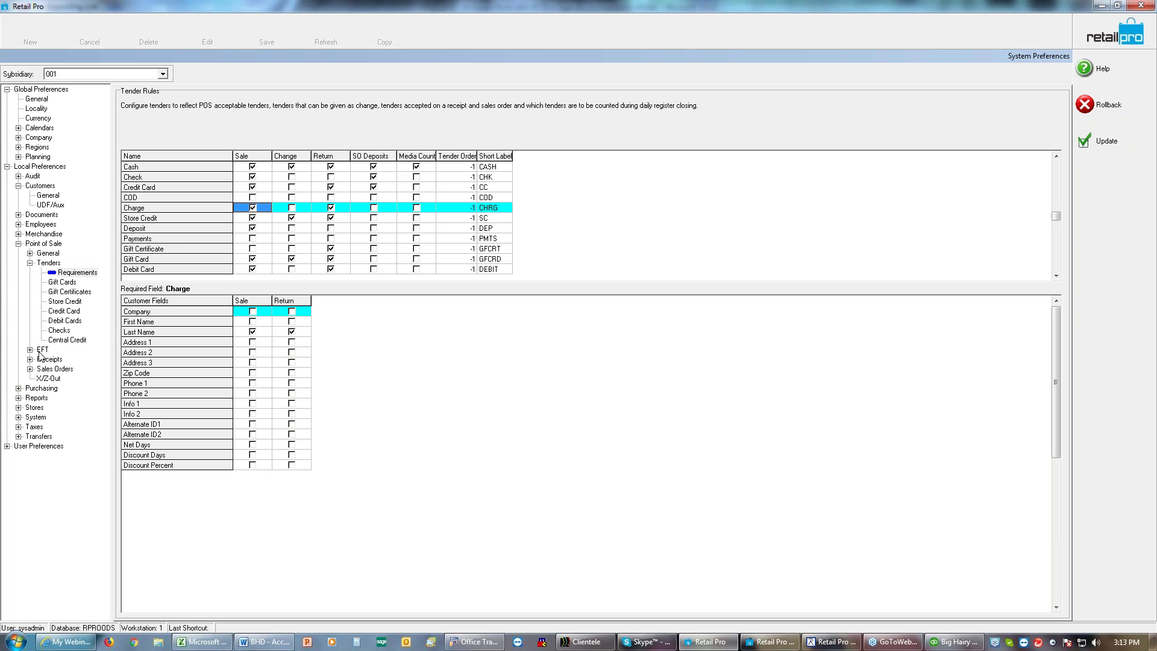
pyautogui.click(31, 263)
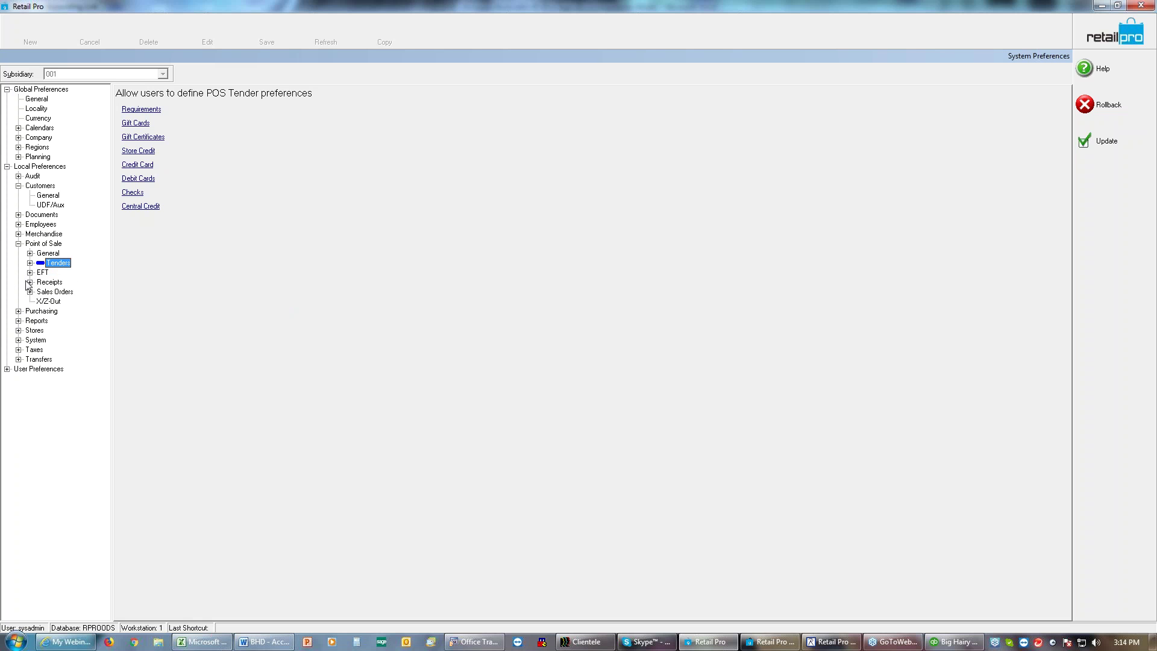
pyautogui.click(31, 283)
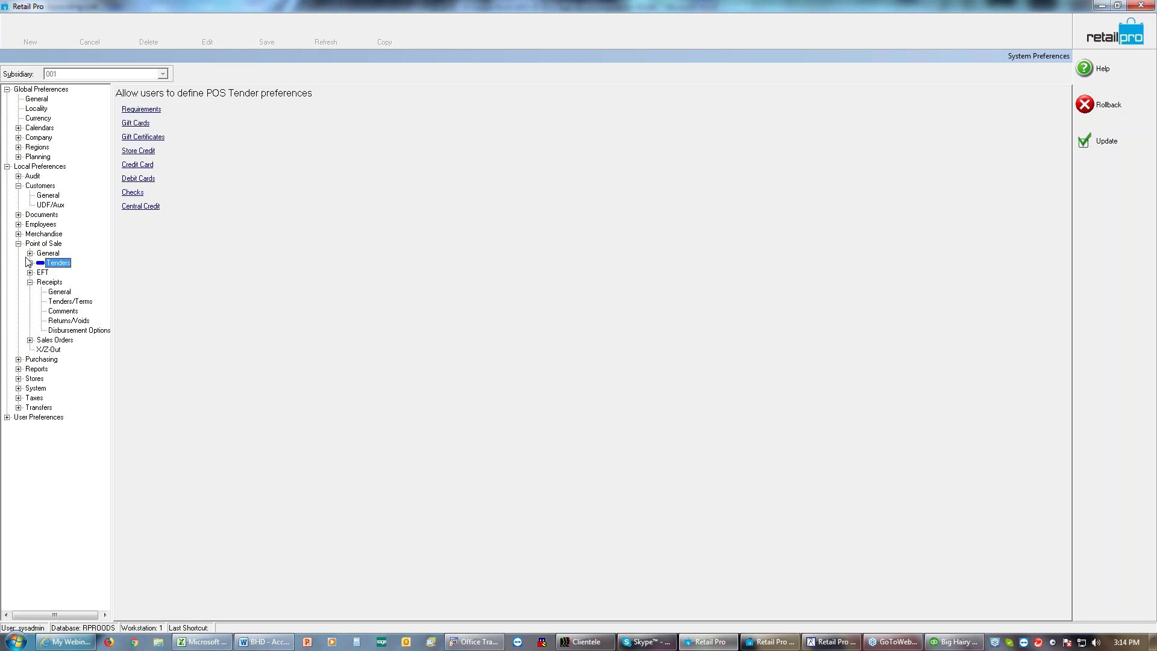
pyautogui.click(30, 254)
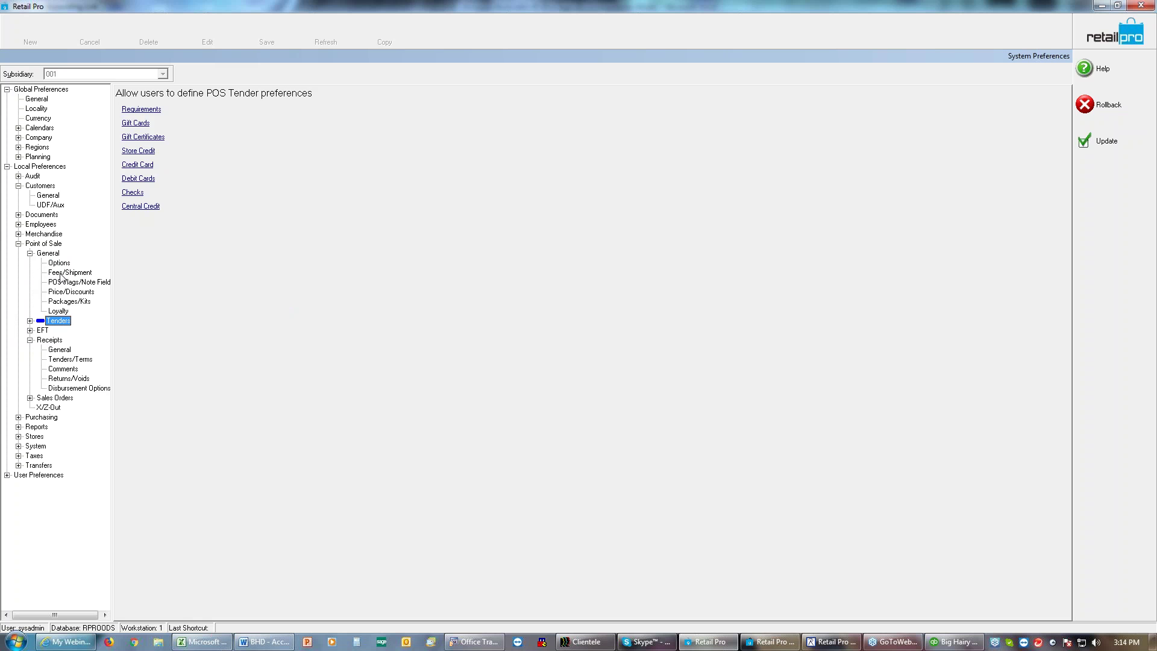
# Step: Review the Fees/Shipment fee types including POA, then save and close System Preferences
pyautogui.click(63, 275)
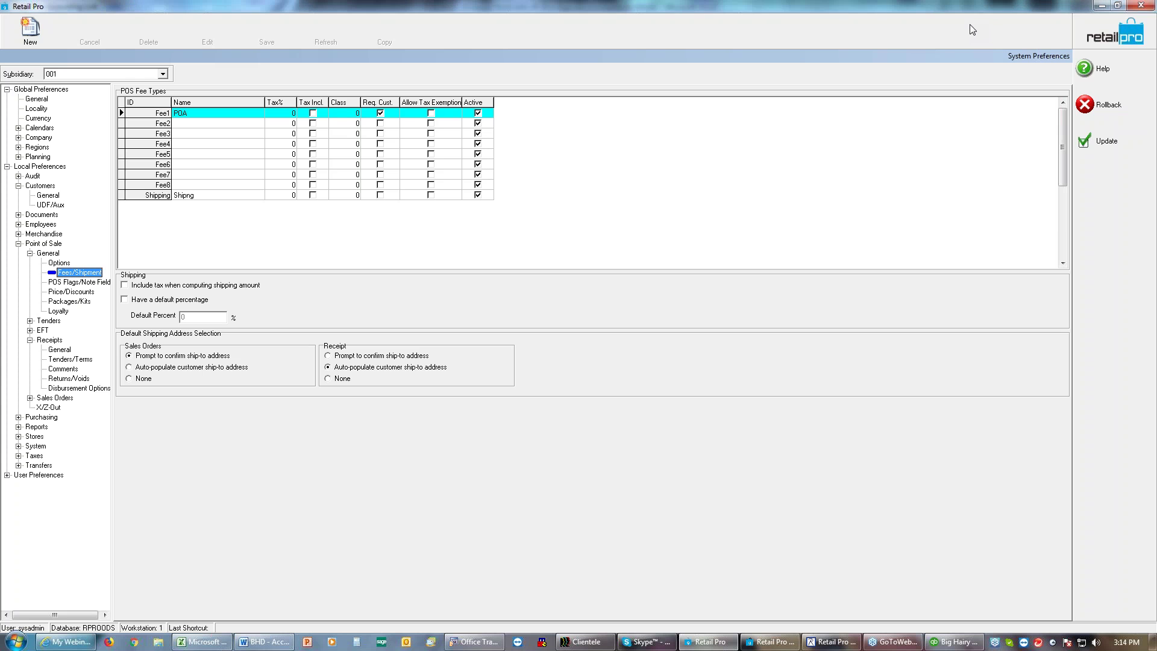
pyautogui.click(1092, 148)
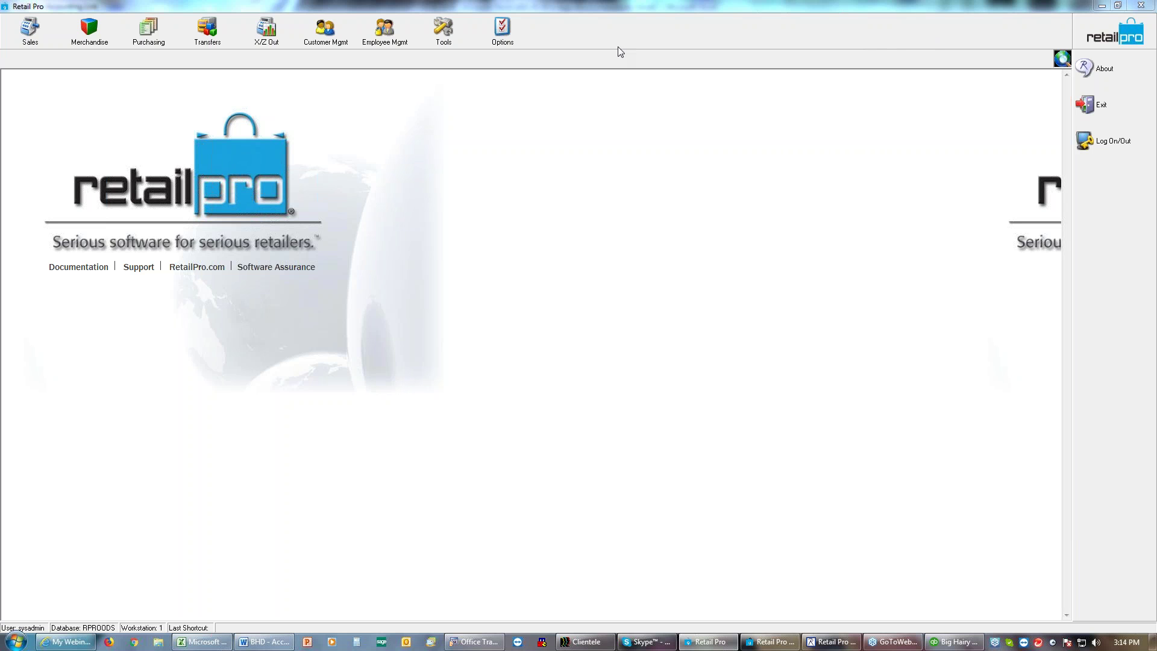
# Step: Start a new Sales receipt and enter bill-to customer ID 1
pyautogui.click(30, 31)
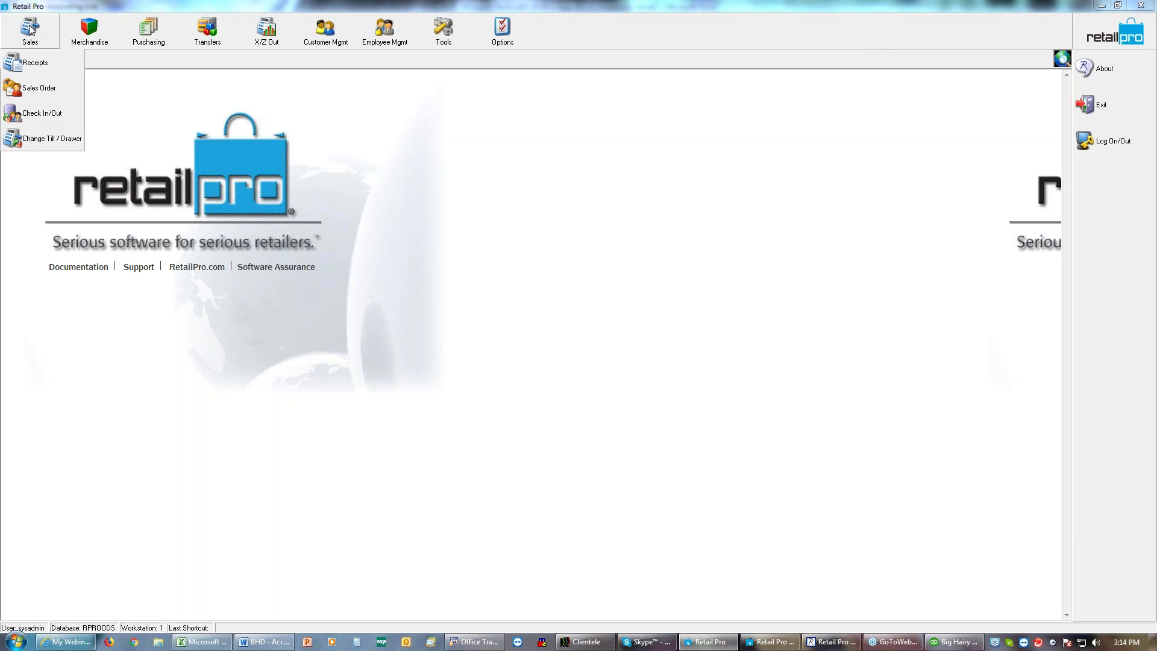
pyautogui.click(33, 63)
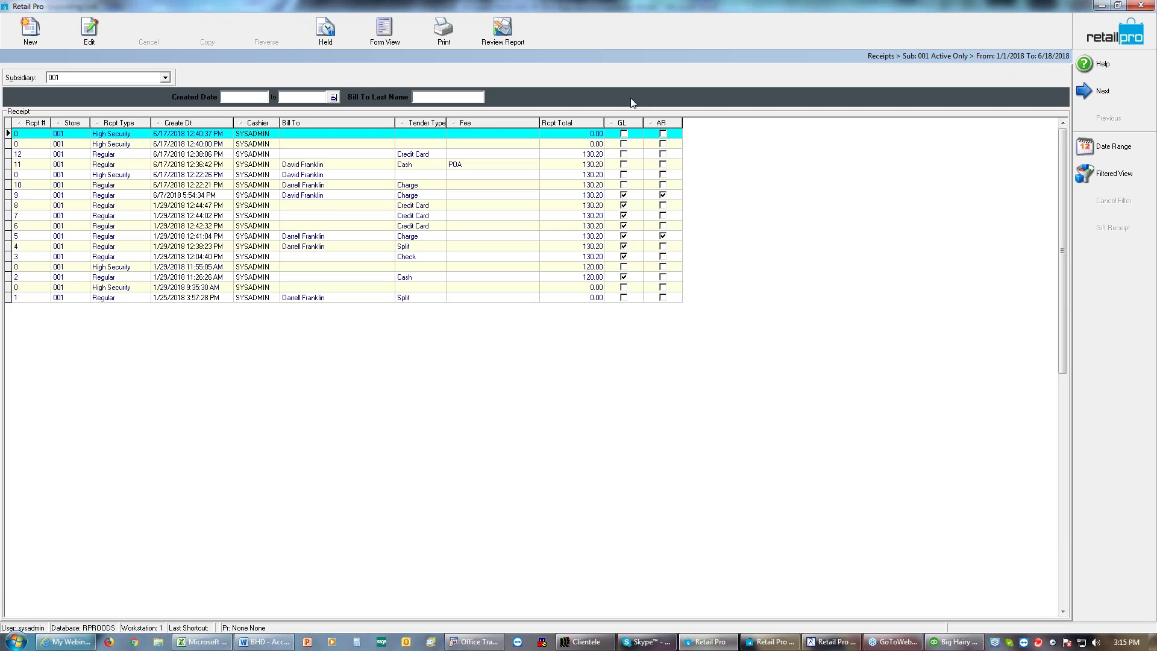
pyautogui.click(31, 28)
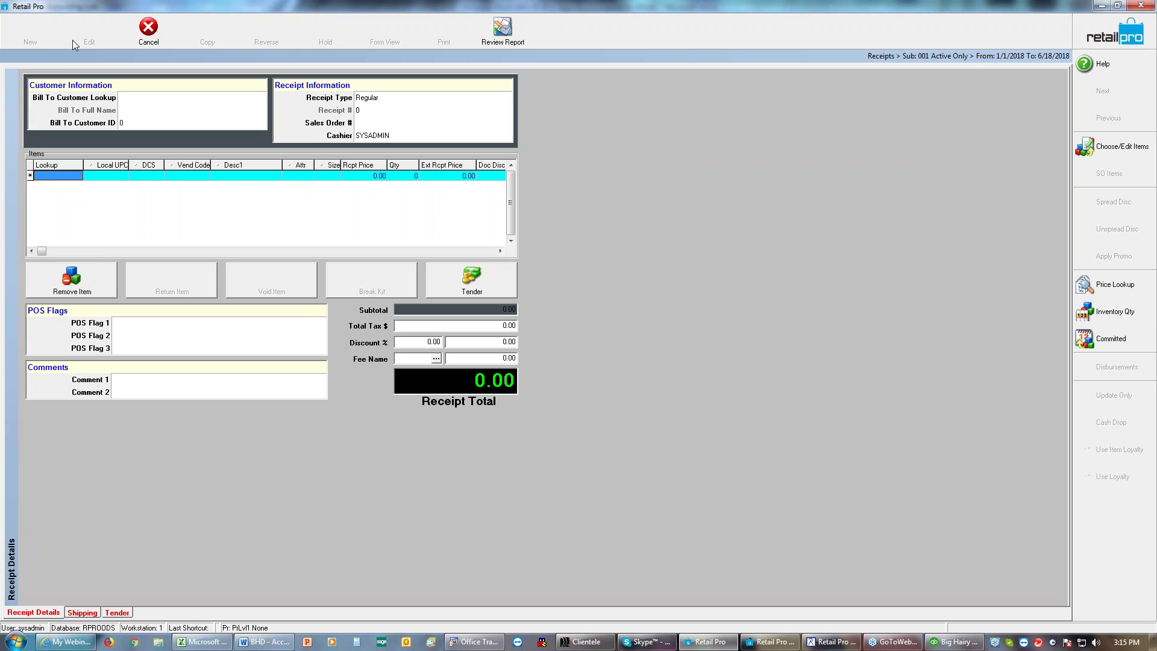
pyautogui.click(135, 124)
pyautogui.write('1')
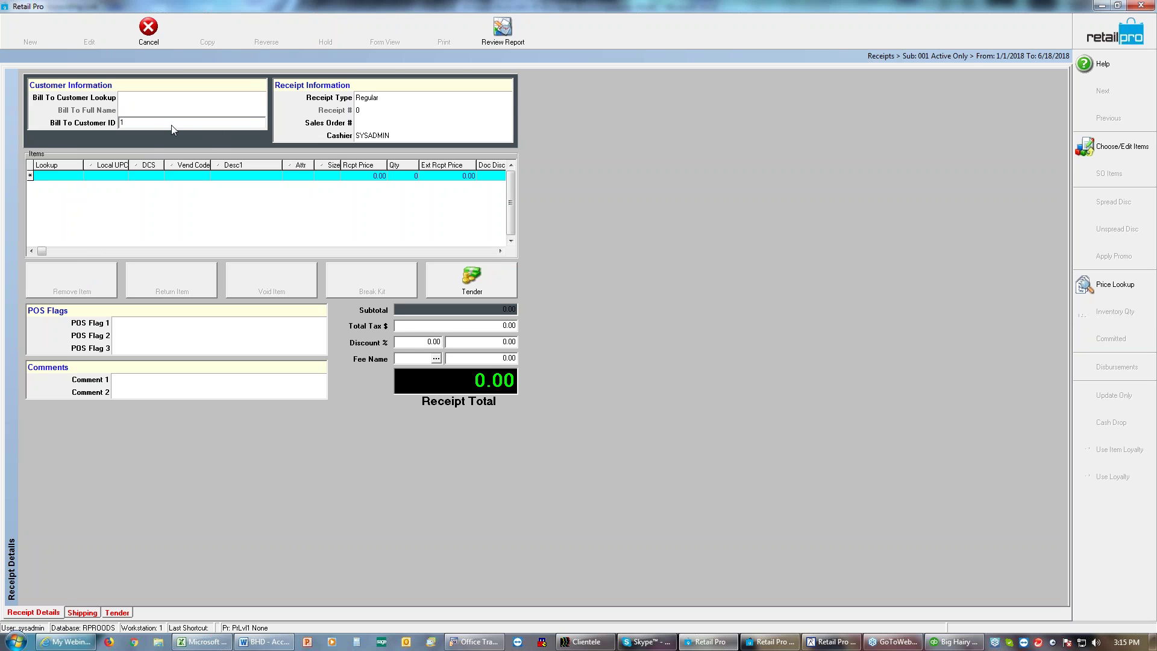
pyautogui.press('Tab')
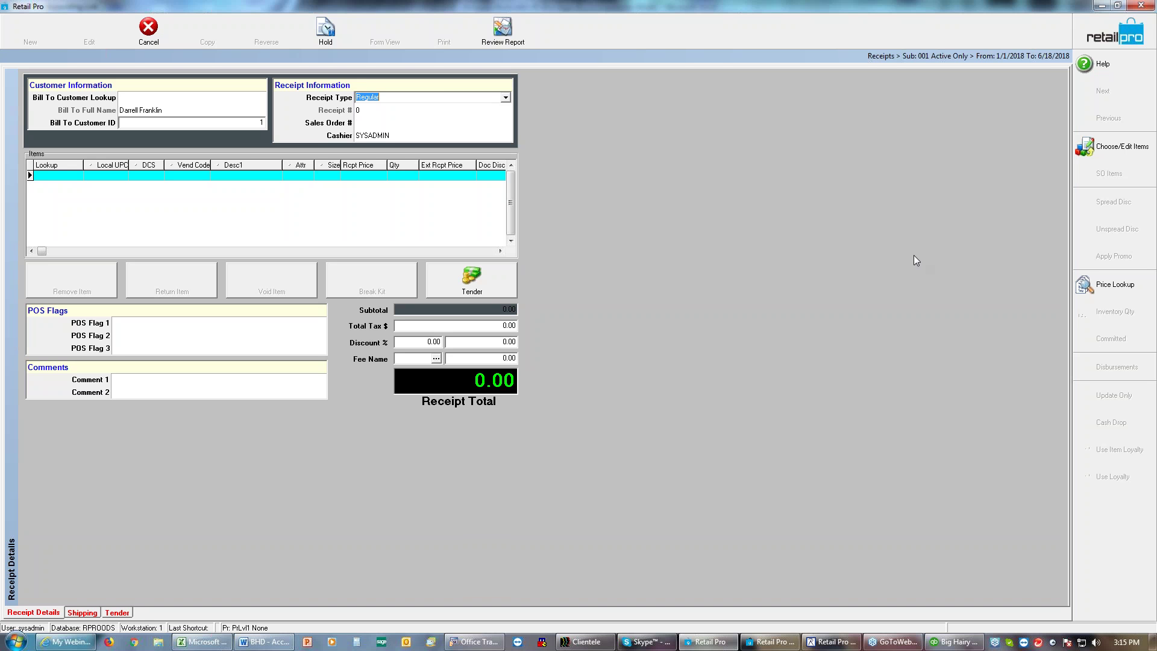
# Step: Add one Nike Free RN Flyknit shoe, size 5.5, at 120.00 to the receipt
pyautogui.click(1095, 147)
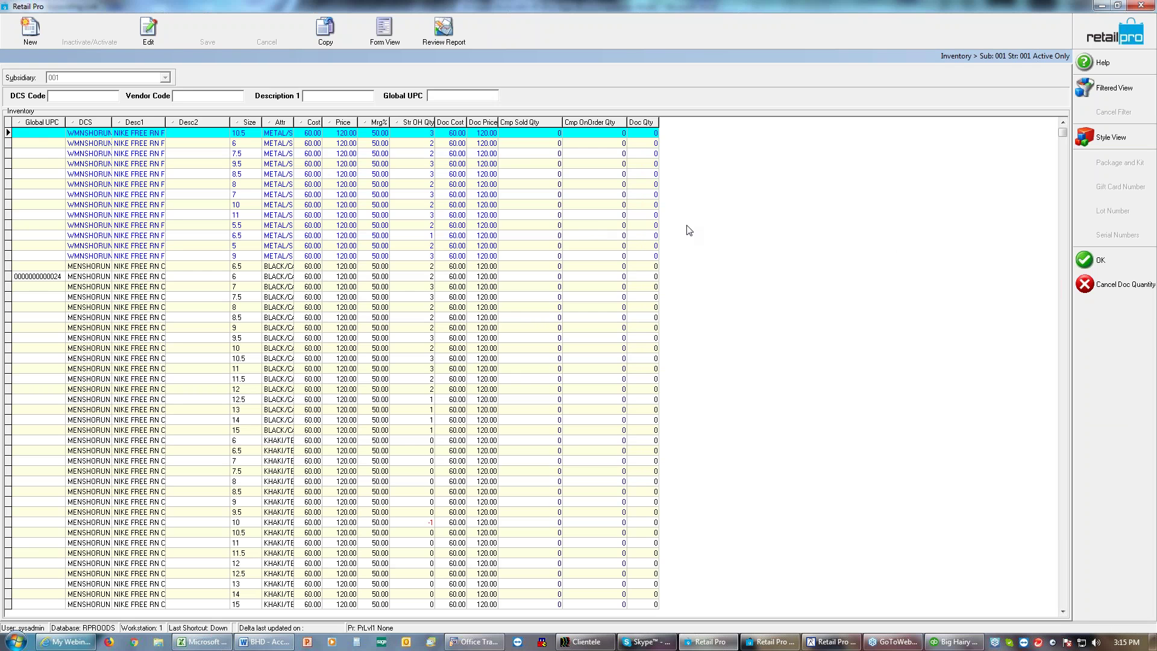
pyautogui.click(628, 224)
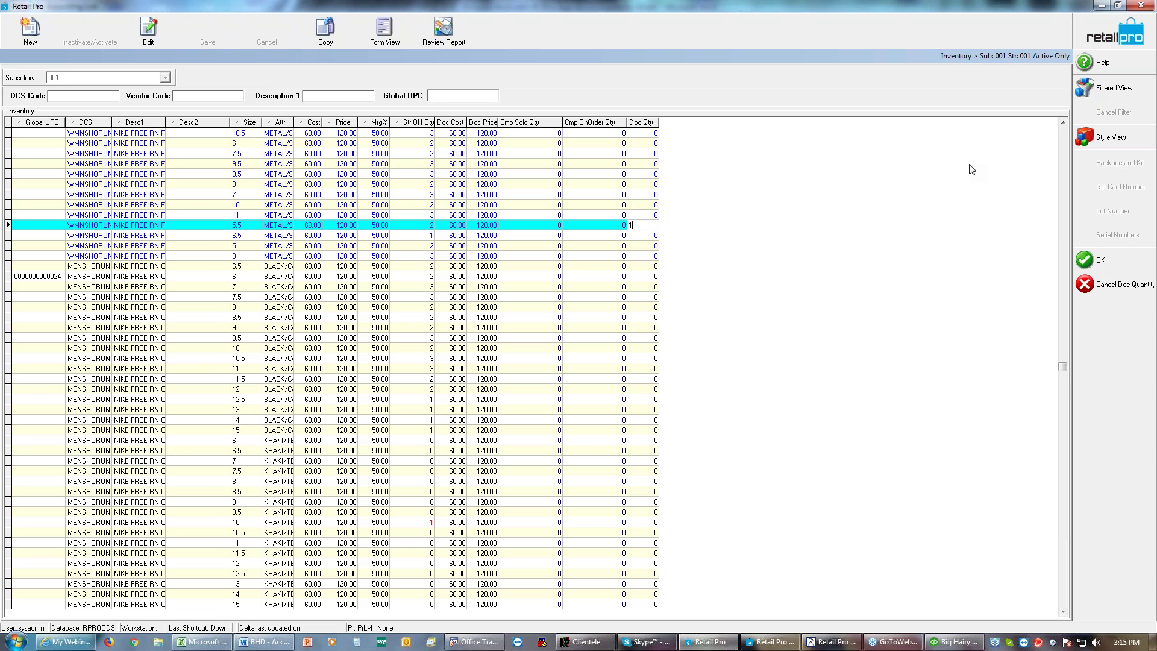
pyautogui.press('Down')
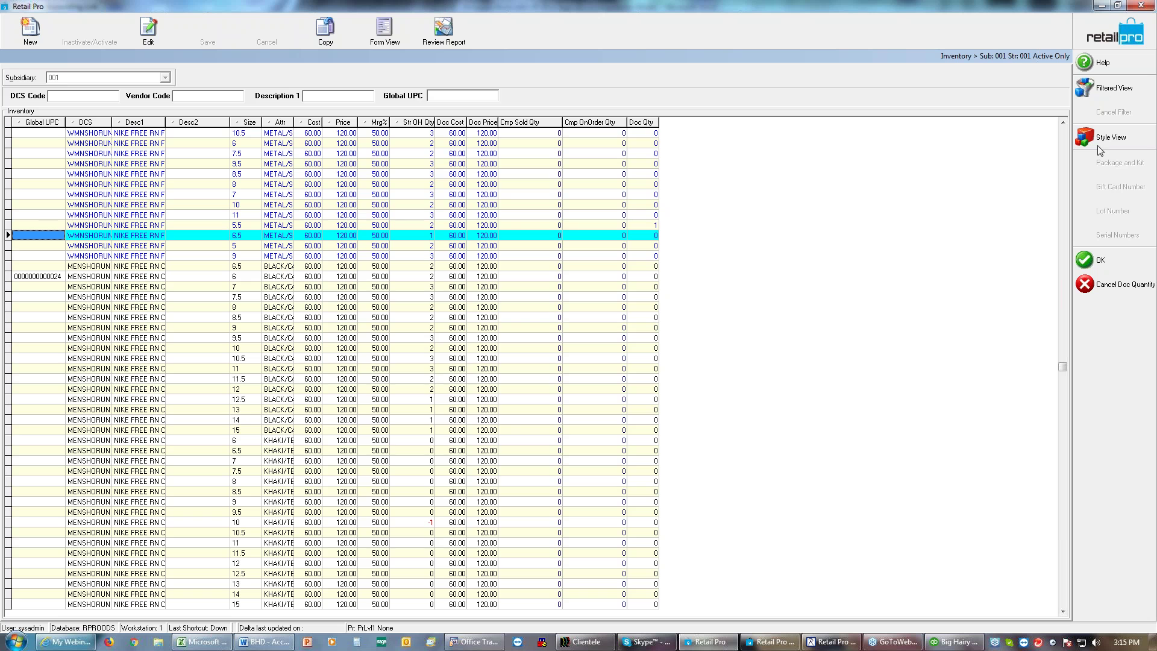
pyautogui.click(1103, 262)
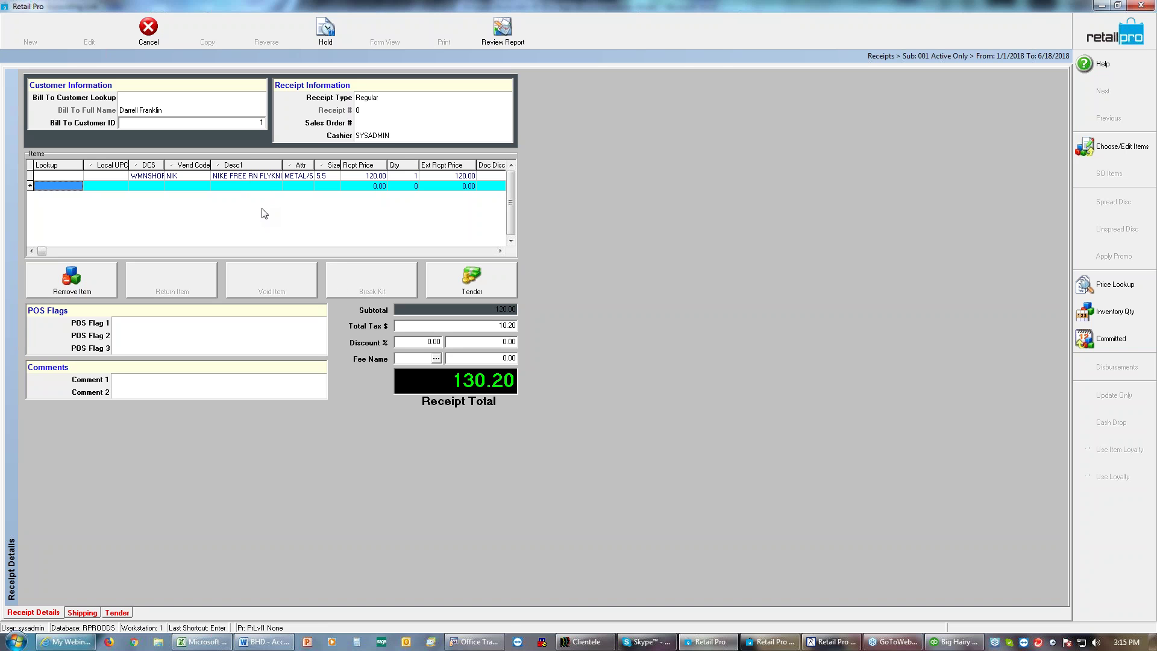
# Step: Tender the full 130.20 as Charge and save the receipt without printing
pyautogui.click(466, 274)
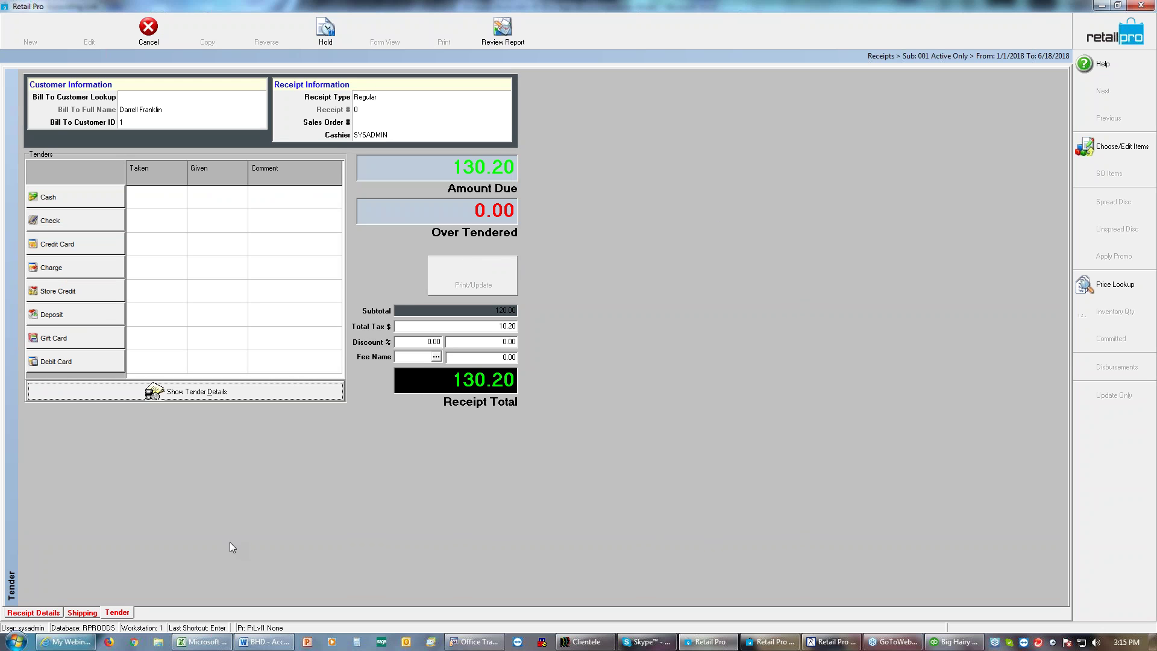
pyautogui.click(85, 263)
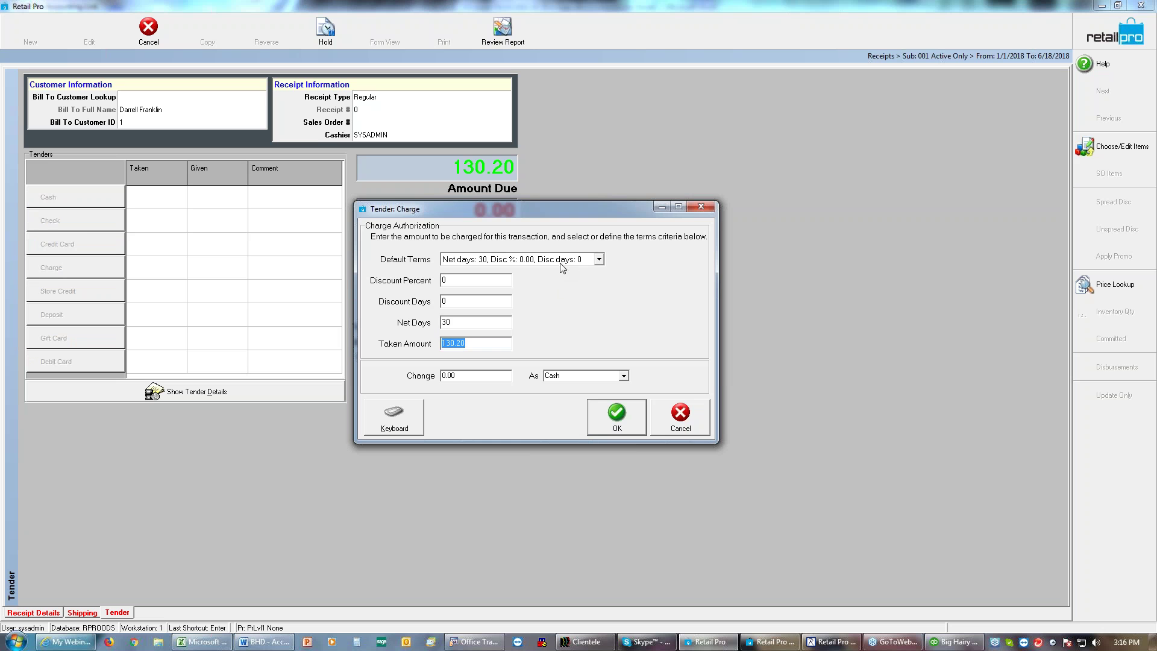
pyautogui.click(621, 423)
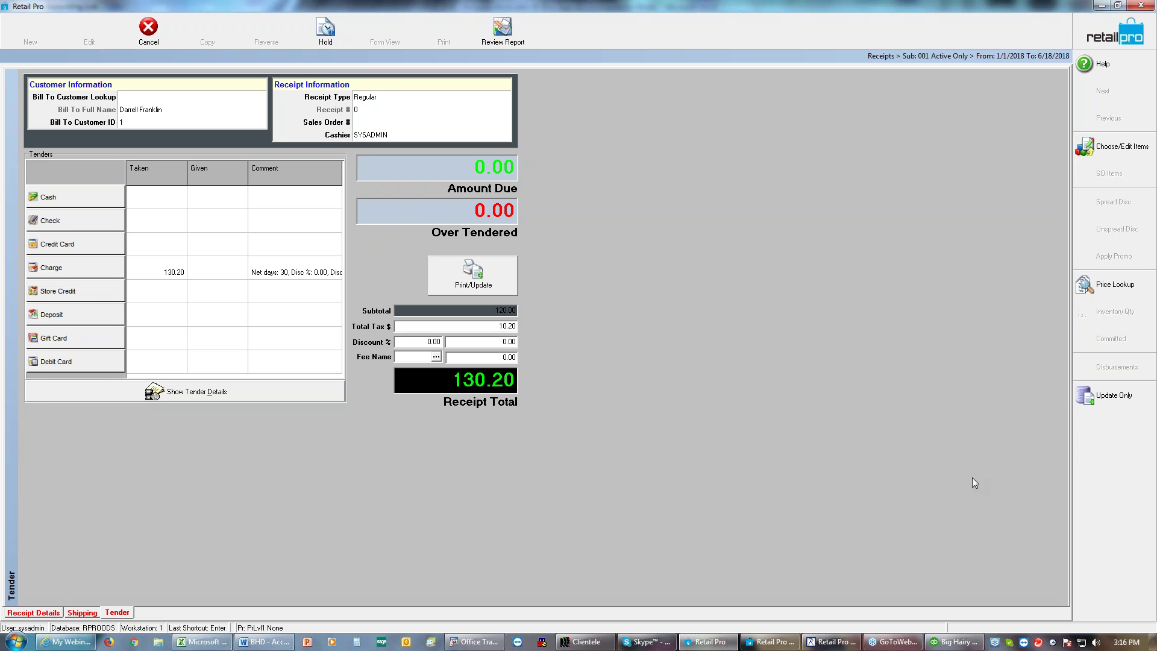
pyautogui.click(1112, 402)
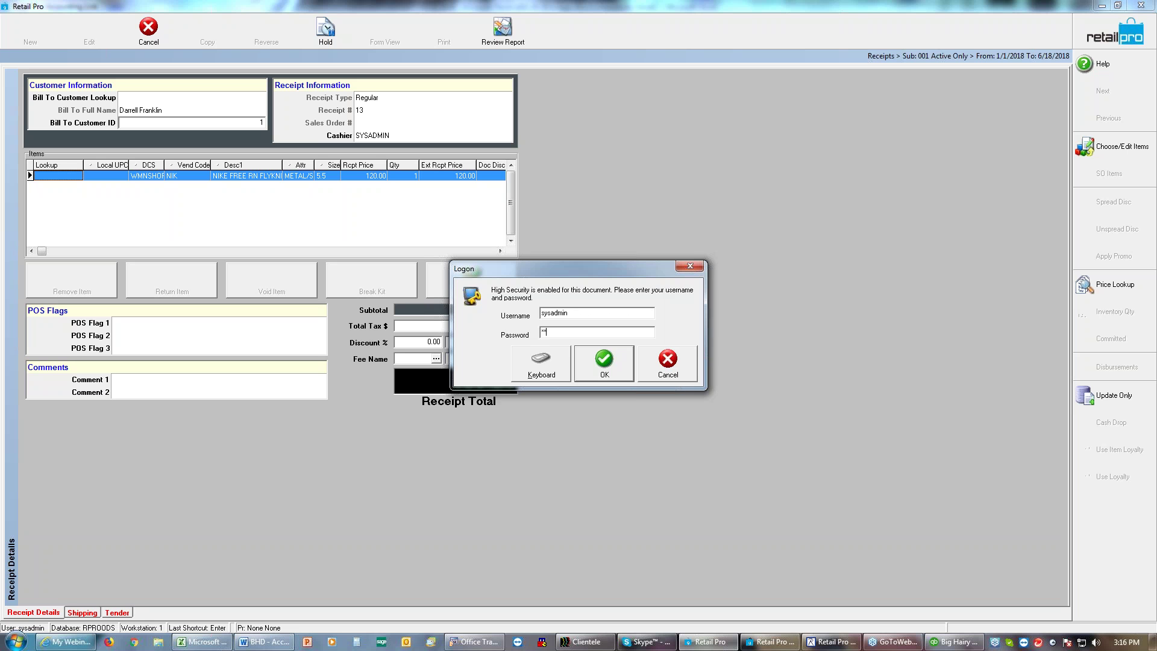
# Step: Confirm the logon so the receipt saves and a blank receipt opens
pyautogui.press('Return')
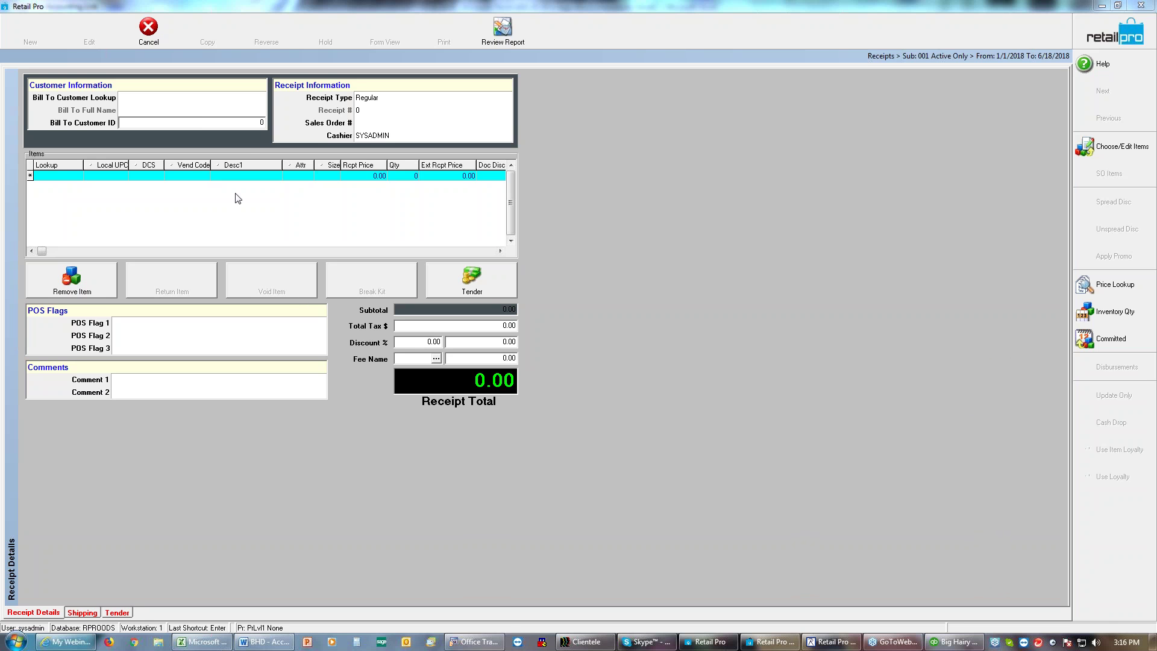
# Step: Bill the new receipt to customer ID 1 and add a 130.20 POA fee, ready for tender
pyautogui.click(230, 124)
pyautogui.write('1')
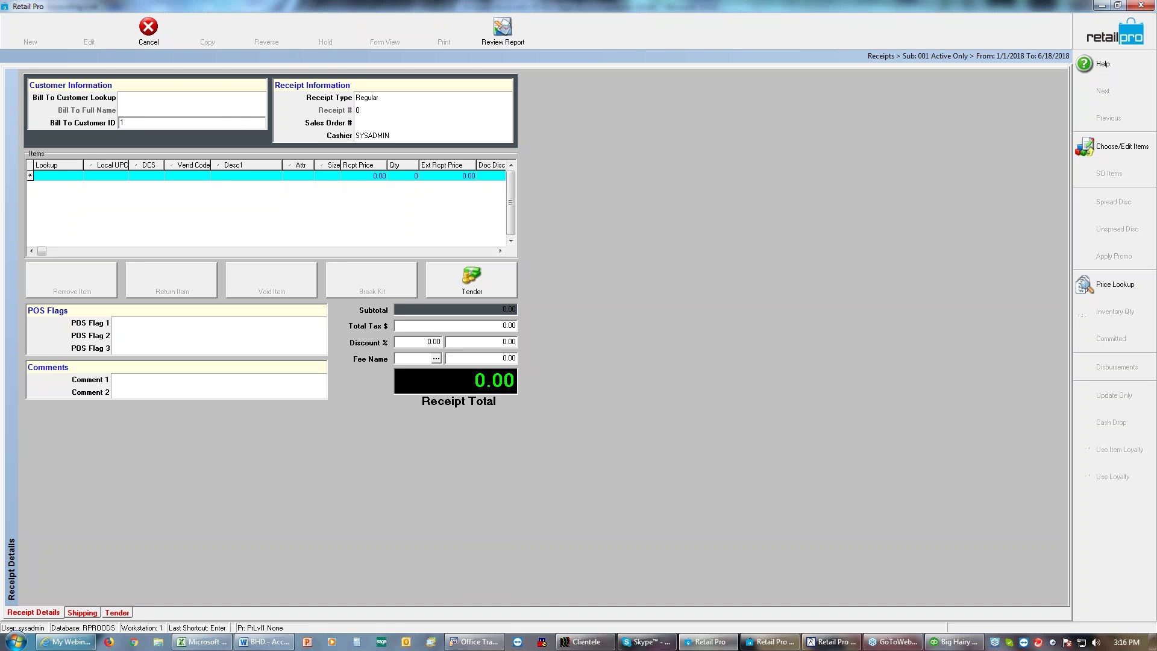
pyautogui.press('Tab')
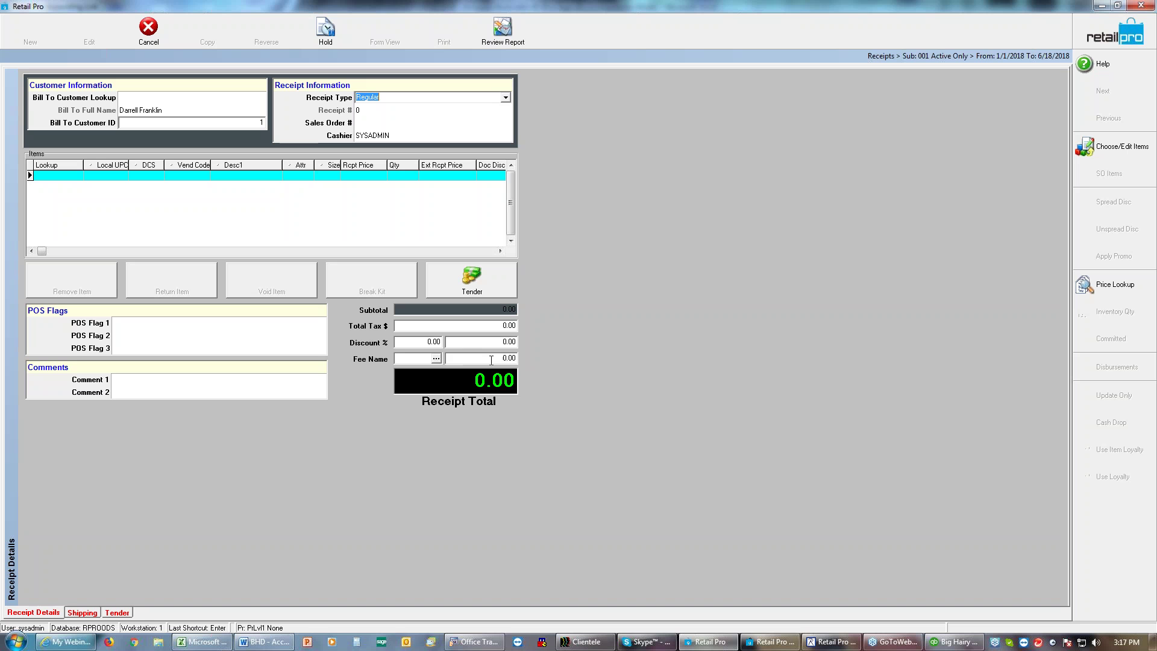
pyautogui.click(492, 360)
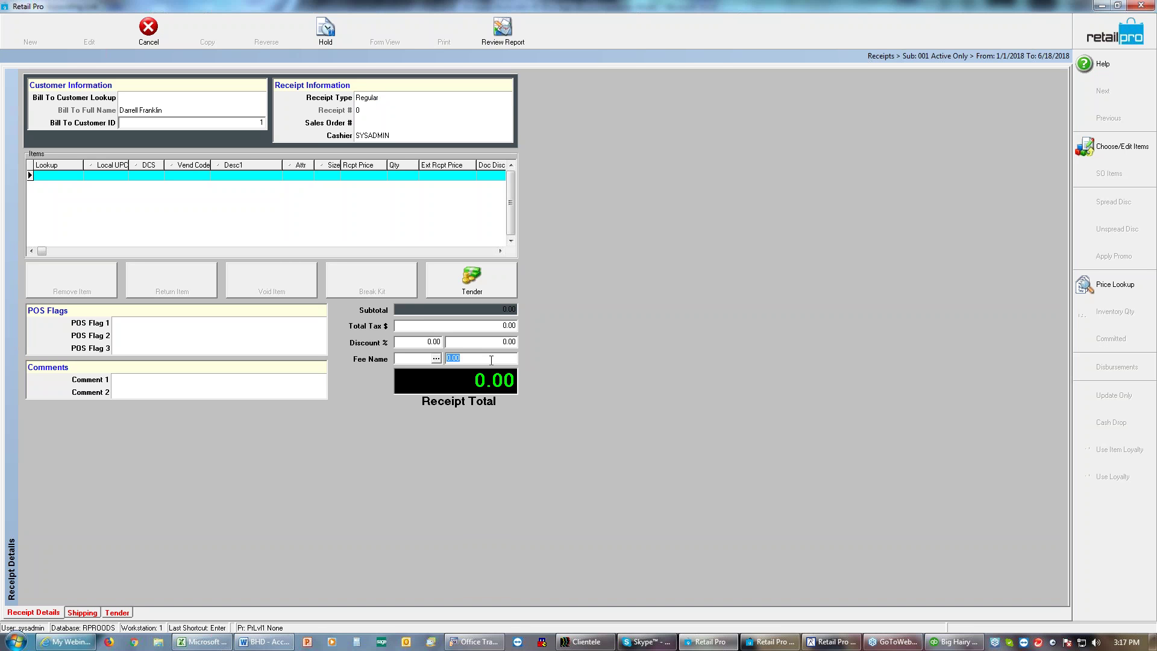
pyautogui.write('132')
pyautogui.write('0.2')
pyautogui.write('0')
pyautogui.press('Return')
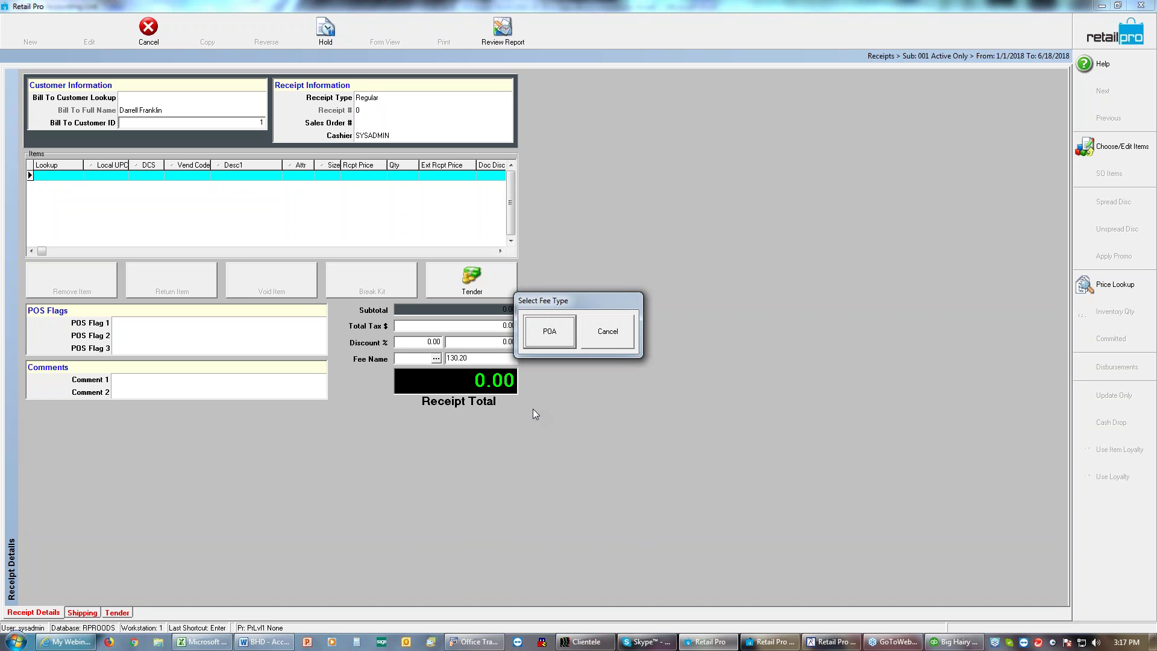
pyautogui.click(566, 335)
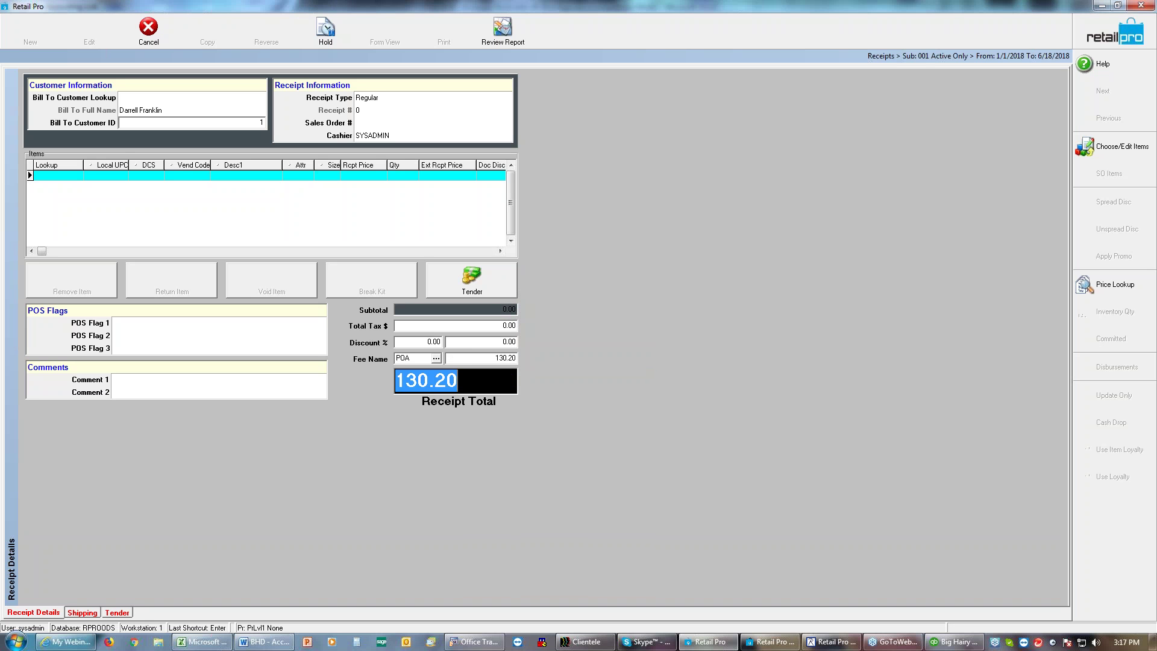
pyautogui.click(472, 281)
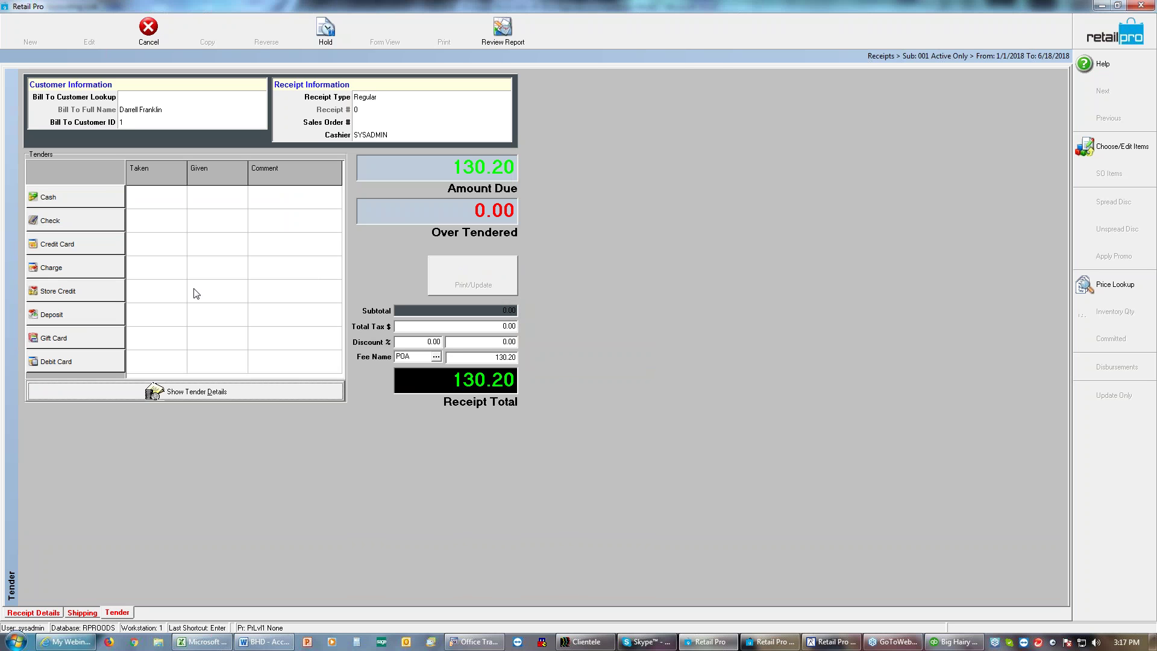
# Step: Pay the receipt with 140.00 cash, save it via Update Only, and close the 9.80 change summary
pyautogui.click(117, 204)
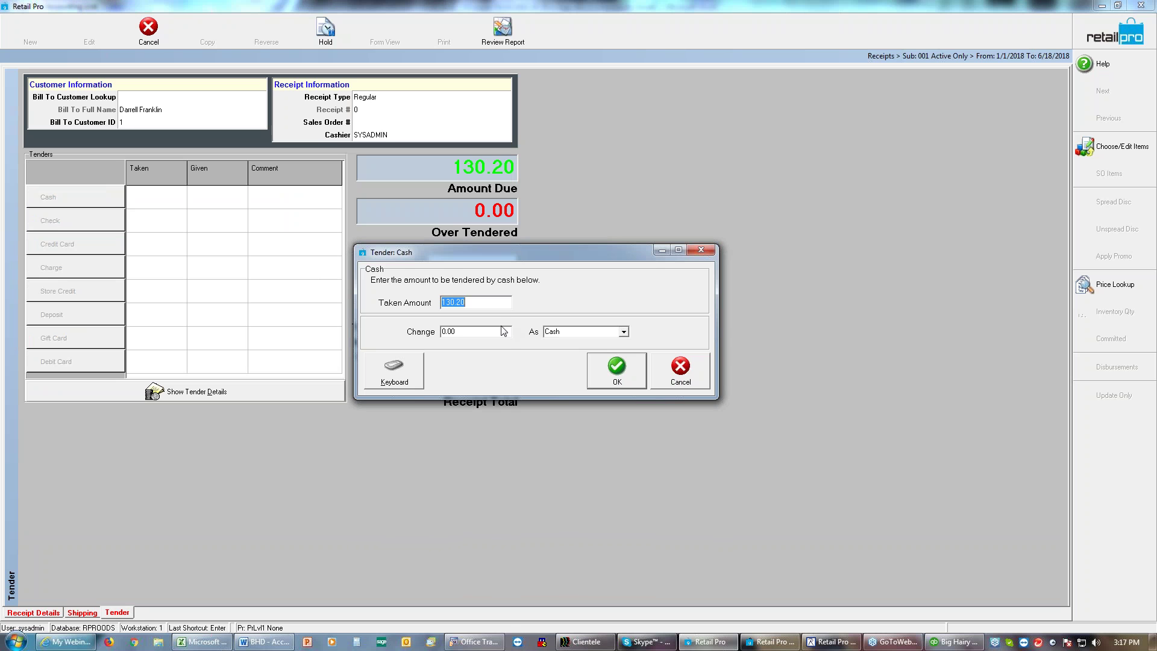
pyautogui.write('140.00')
pyautogui.click(623, 372)
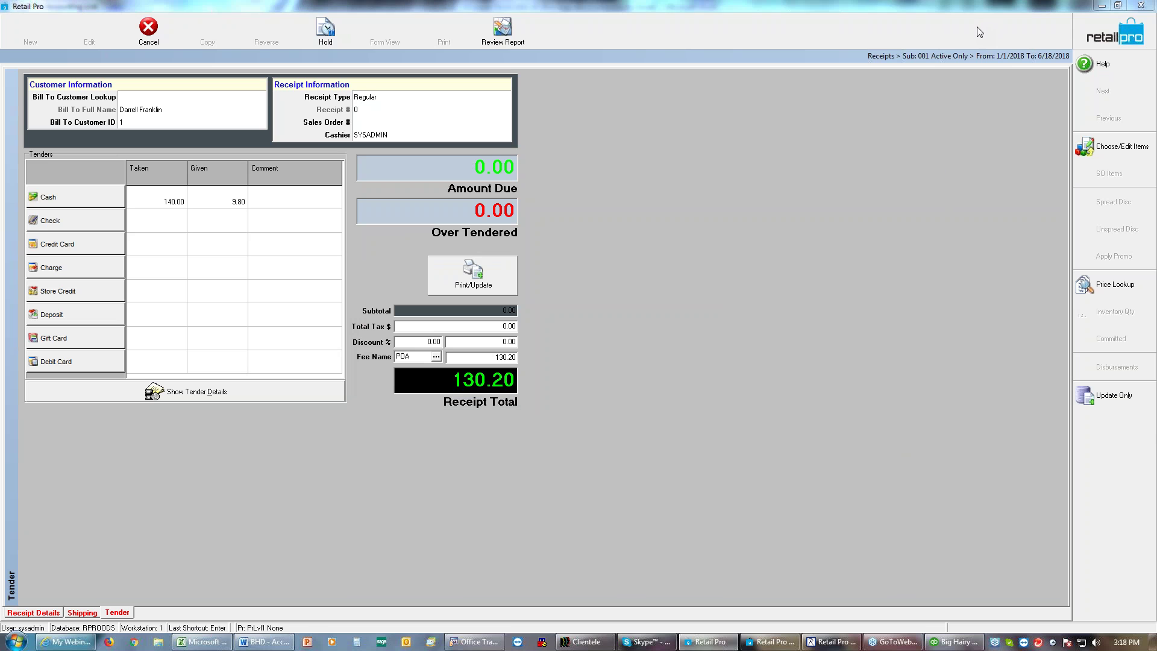
pyautogui.click(1113, 398)
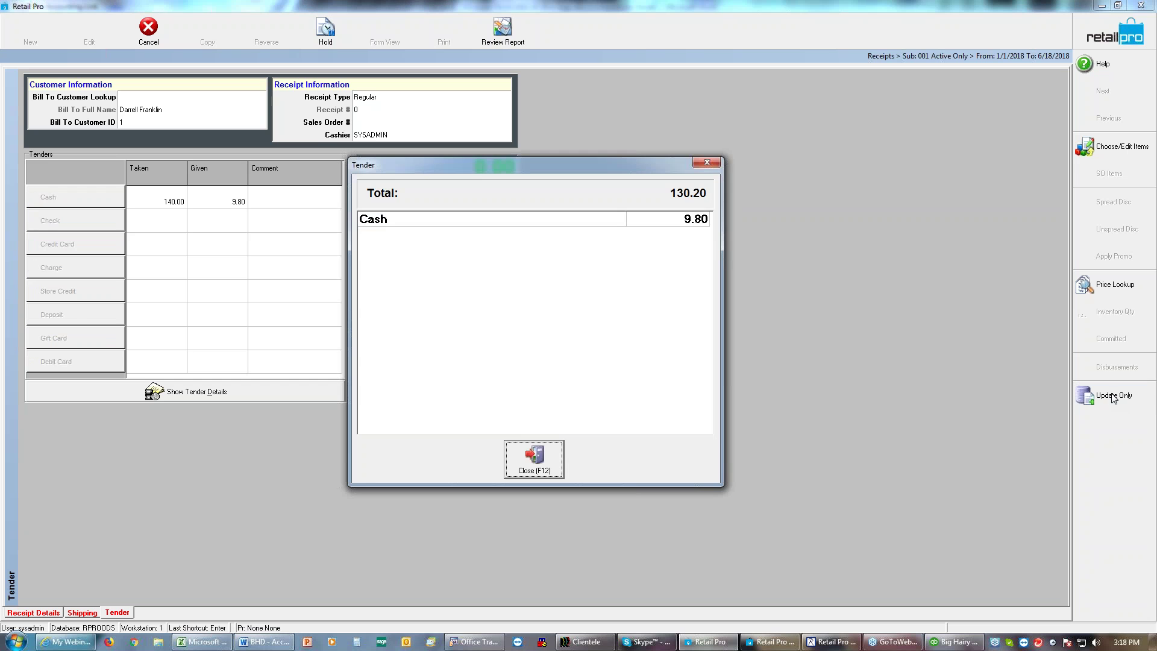
pyautogui.click(531, 474)
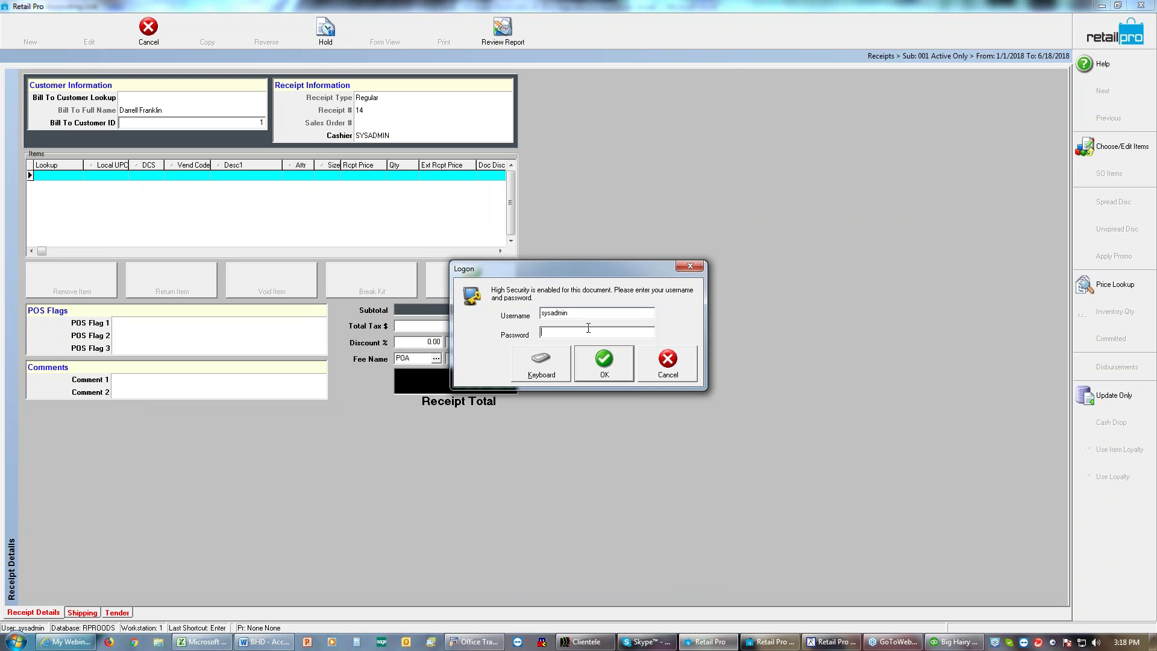
pyautogui.write('sadmin')
pyautogui.press('Return')
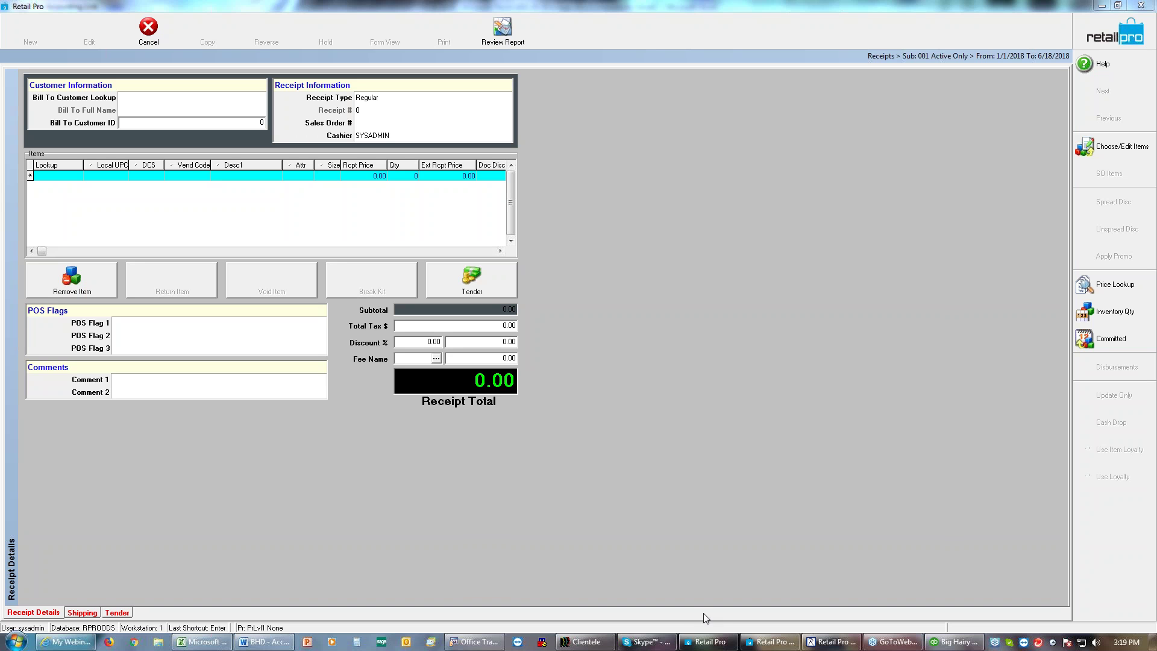
# Step: Switch to Accounting Link and show Options > Preferences with GL, AR and AP set to QuickBooks
pyautogui.click(716, 646)
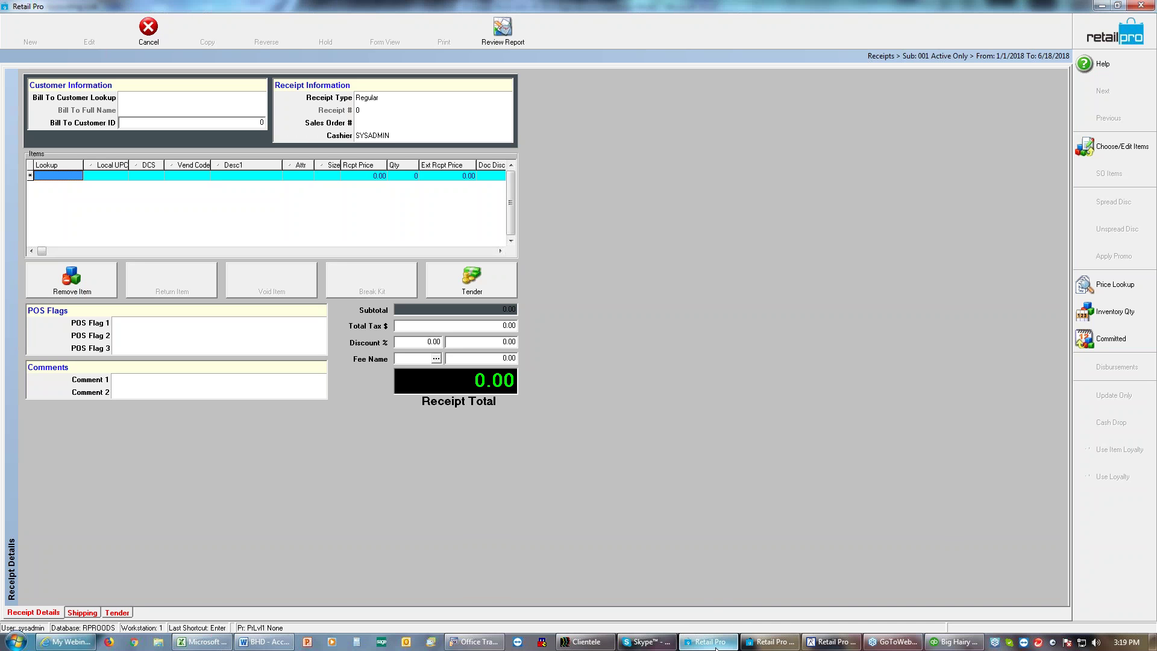
pyautogui.click(772, 642)
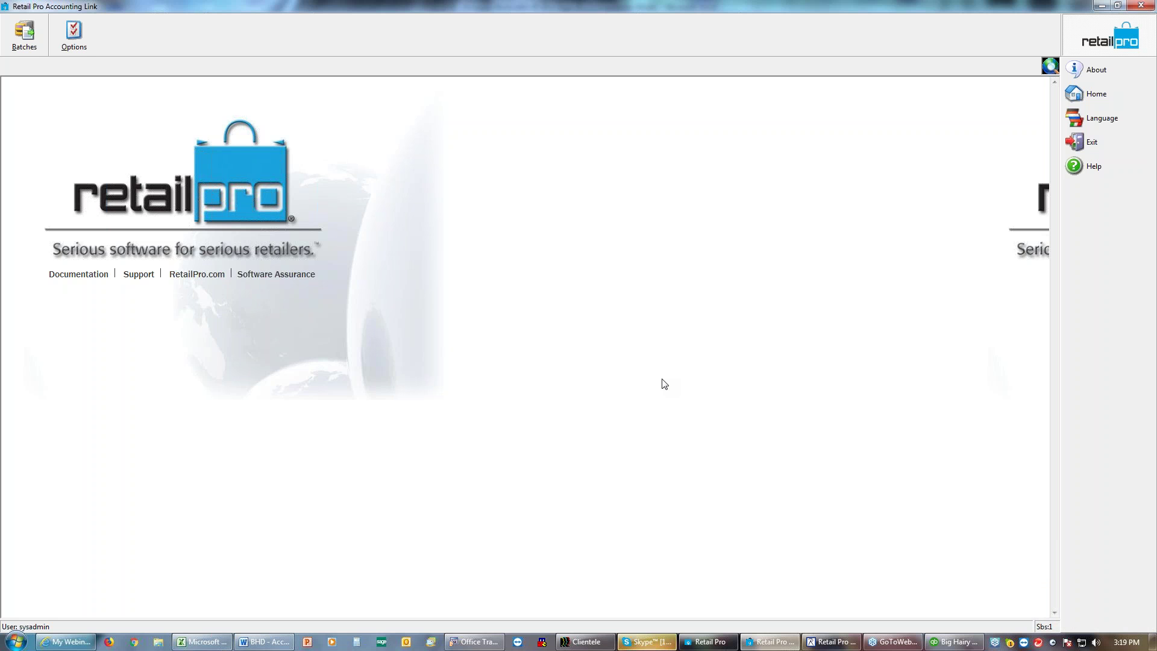
pyautogui.click(82, 37)
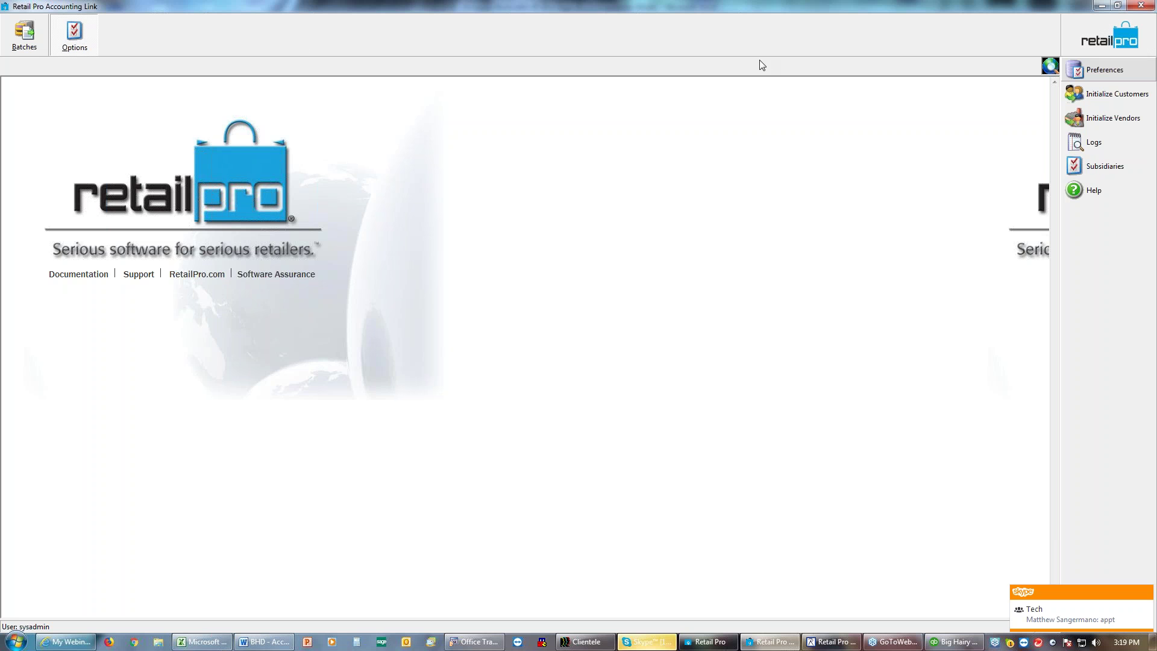
pyautogui.click(1088, 72)
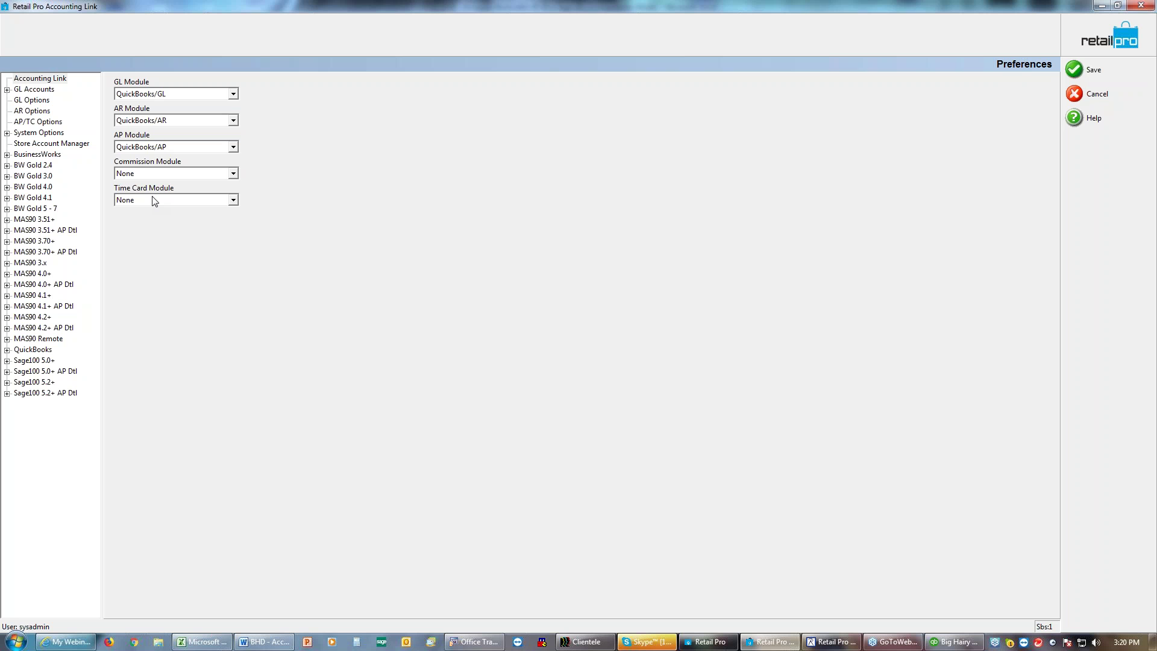
# Step: Page through GL Accounts, GL, AR, AP/TC and System Options, then expand QuickBooks (path D:\QB Data)
pyautogui.click(35, 89)
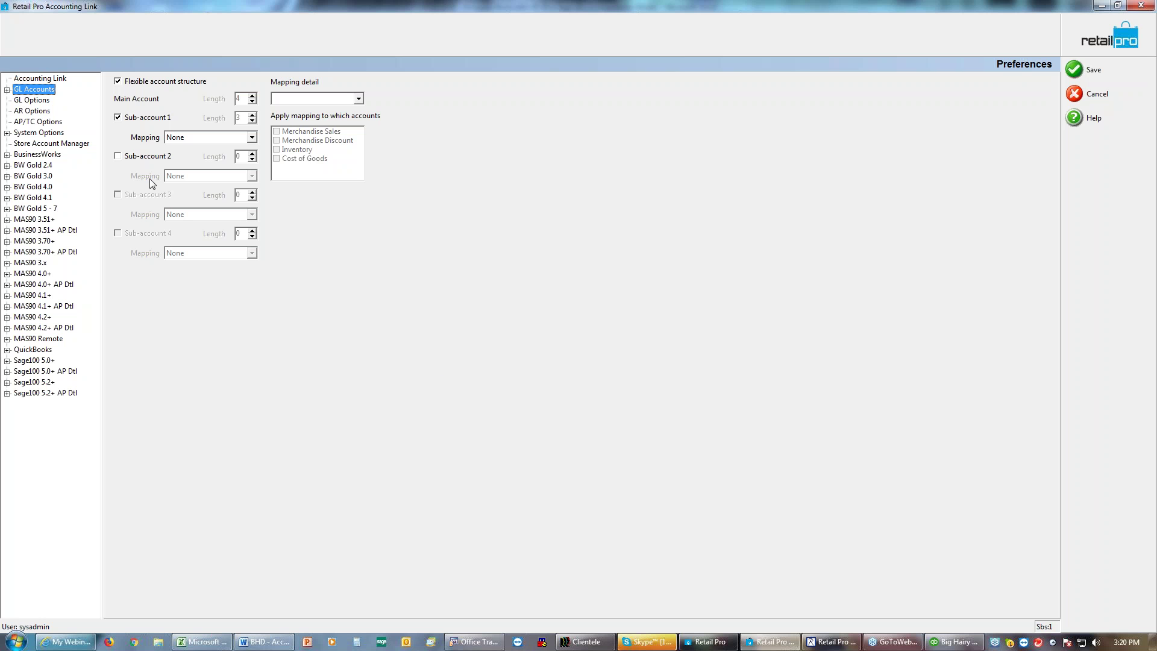
pyautogui.click(46, 103)
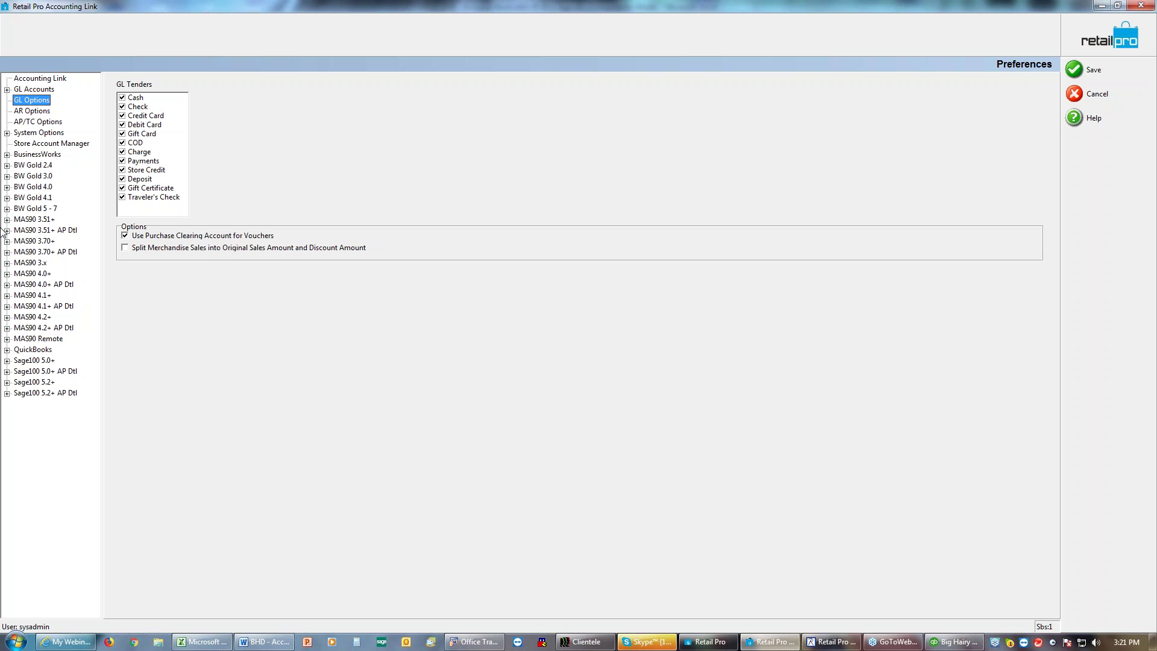
pyautogui.click(30, 112)
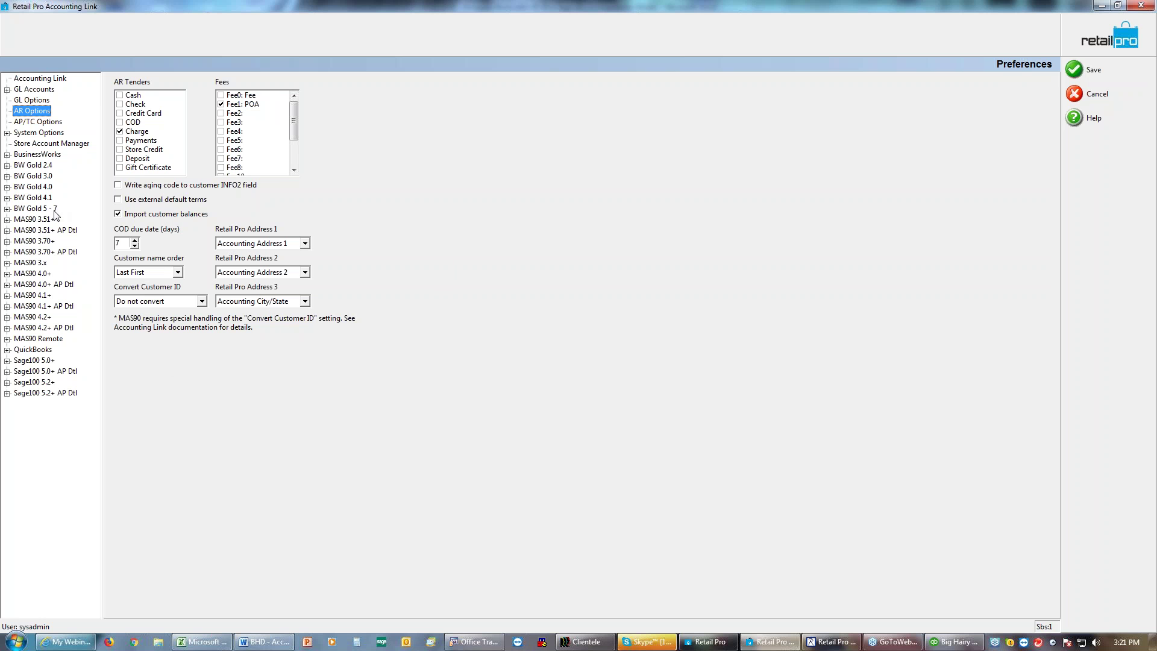
pyautogui.click(37, 122)
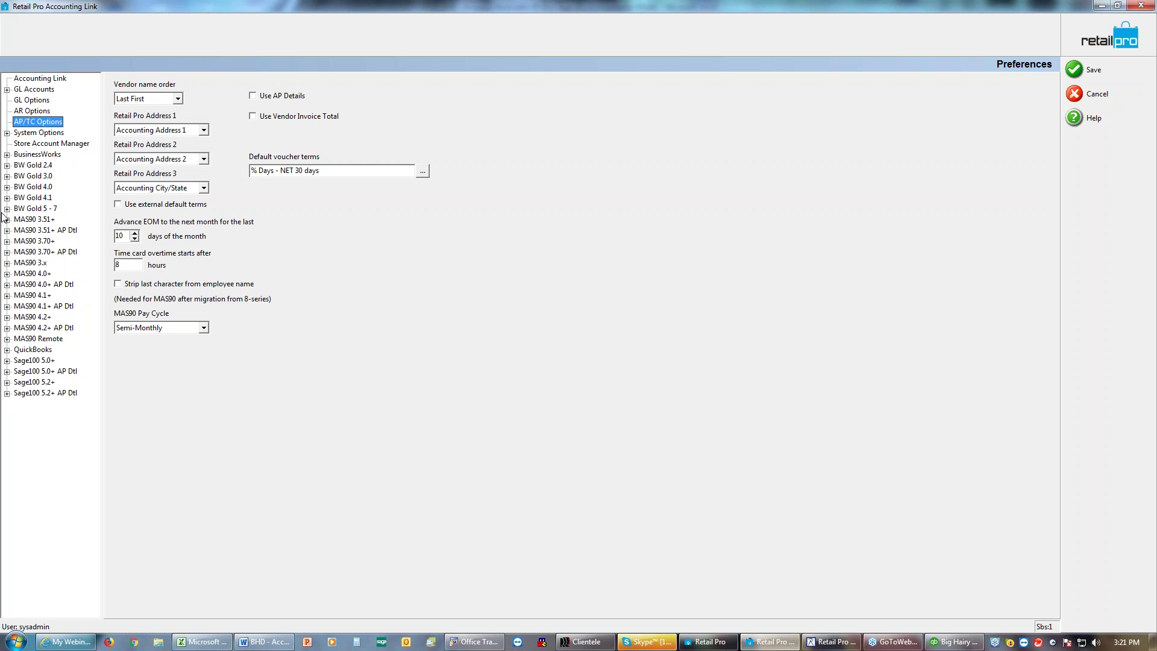
pyautogui.click(25, 135)
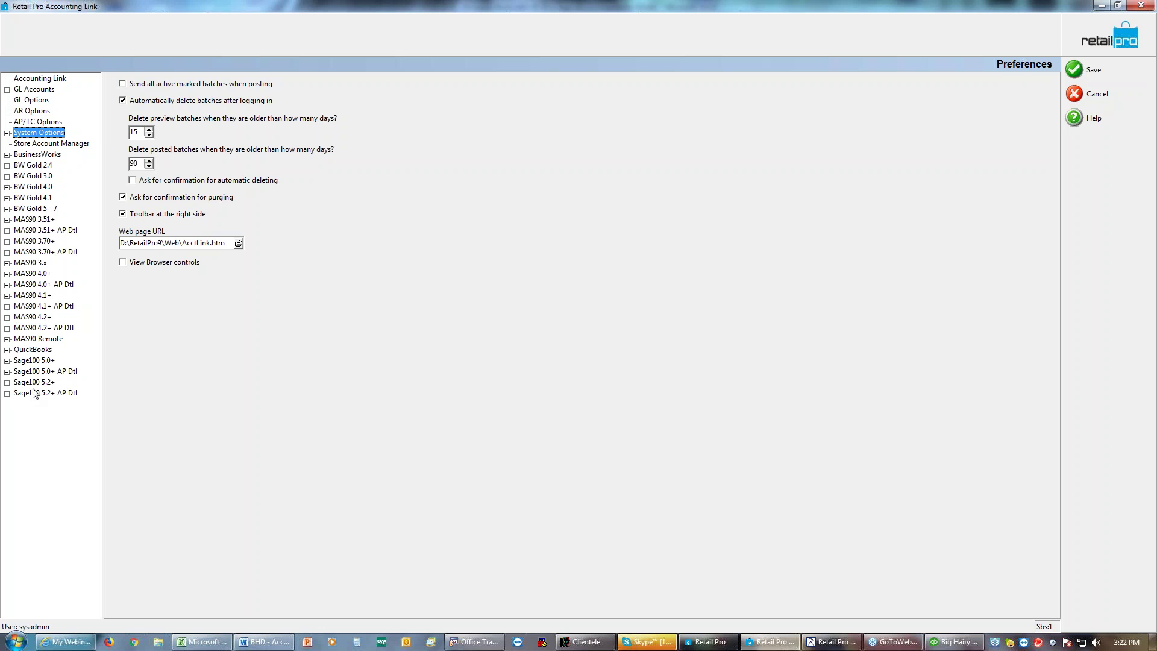
pyautogui.click(31, 350)
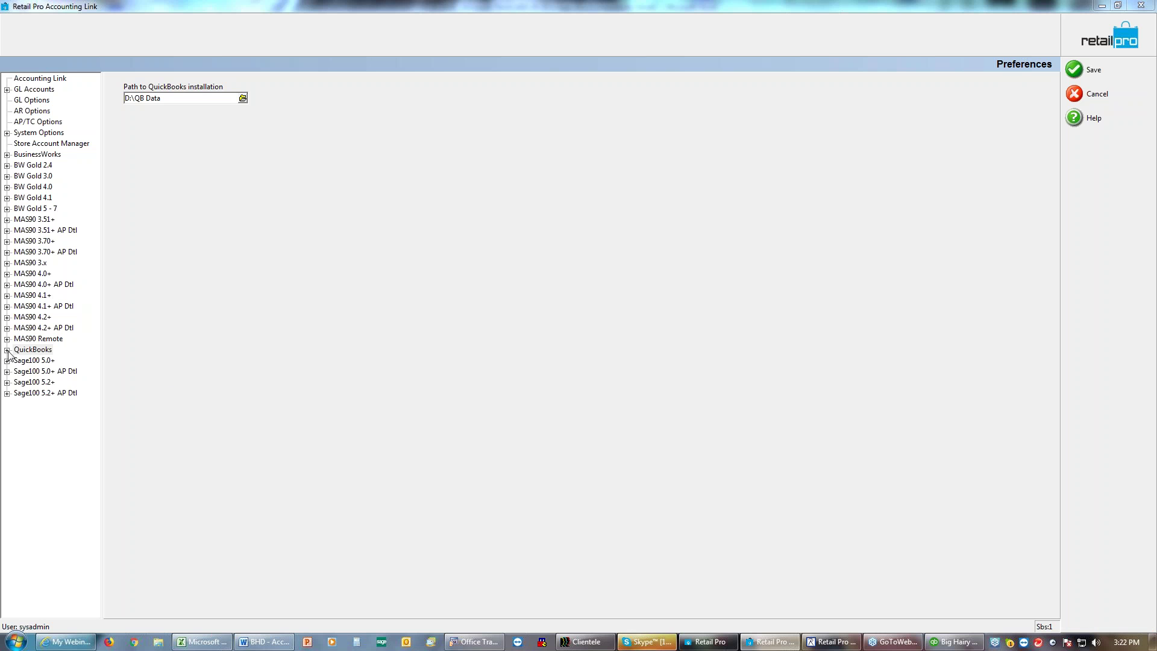
pyautogui.doubleClick(33, 350)
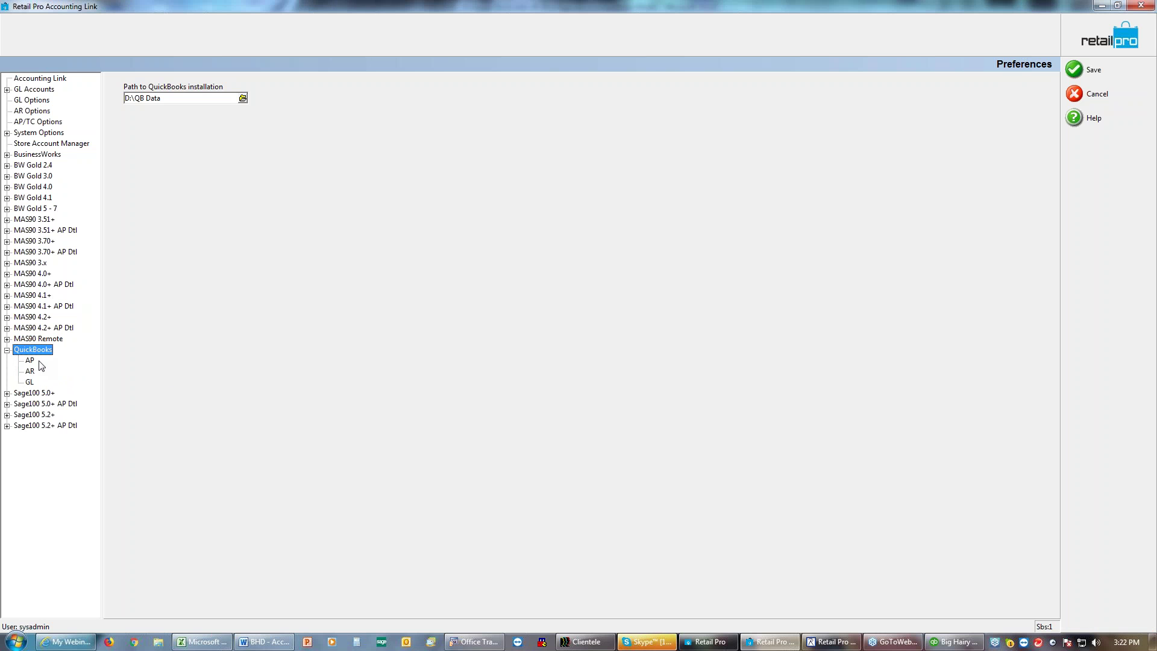
# Step: Check the QuickBooks AP and AR settings, with AR Clearing as clearing account, then view Store Account Manager
pyautogui.click(34, 361)
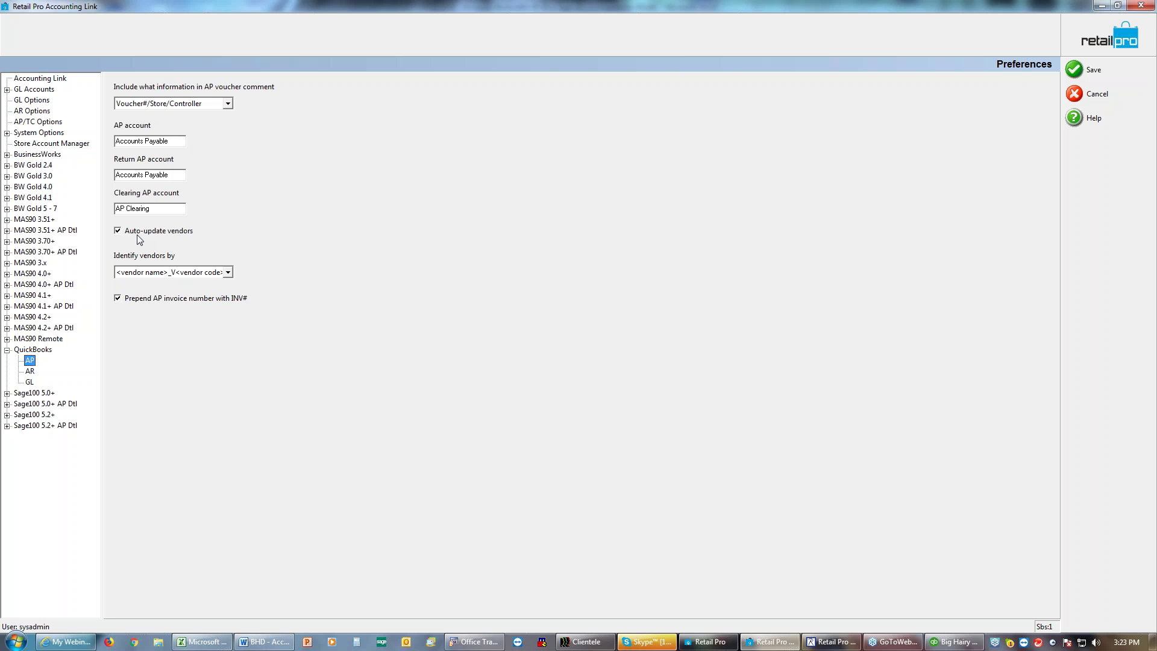
pyautogui.click(29, 371)
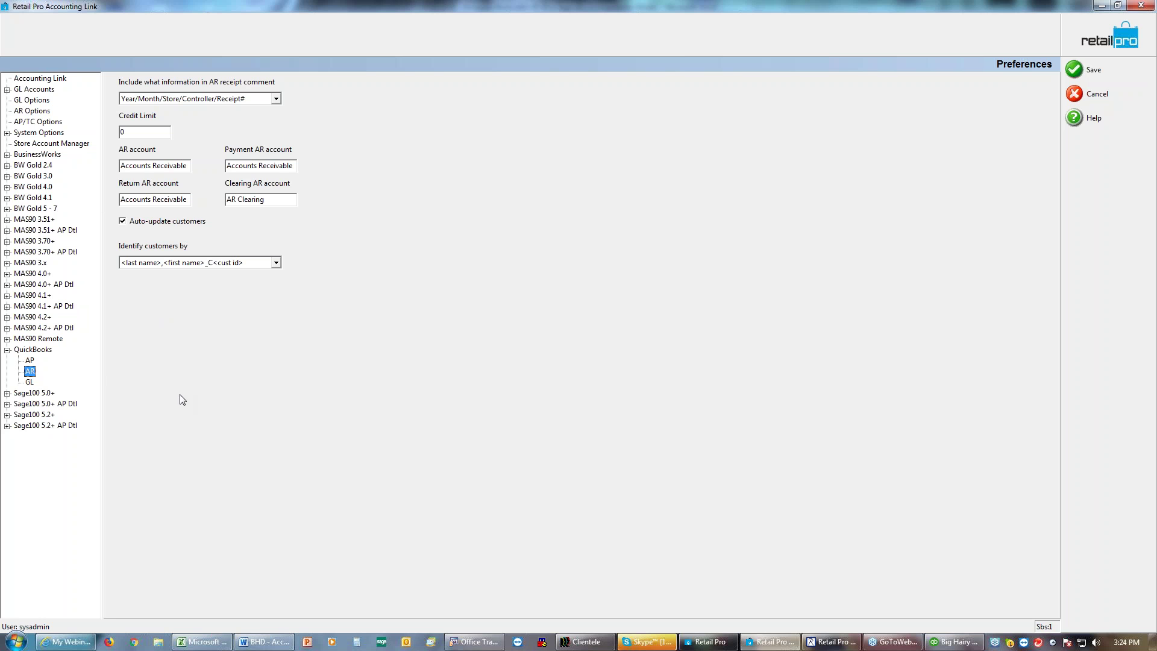
pyautogui.click(76, 144)
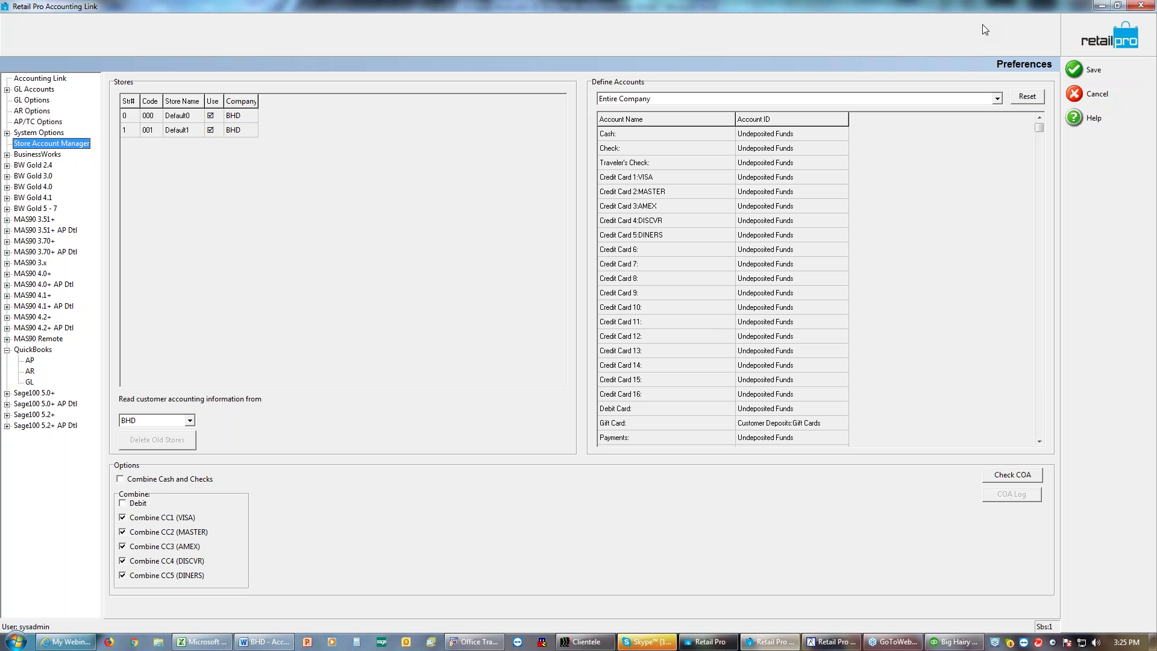
pyautogui.click(1039, 426)
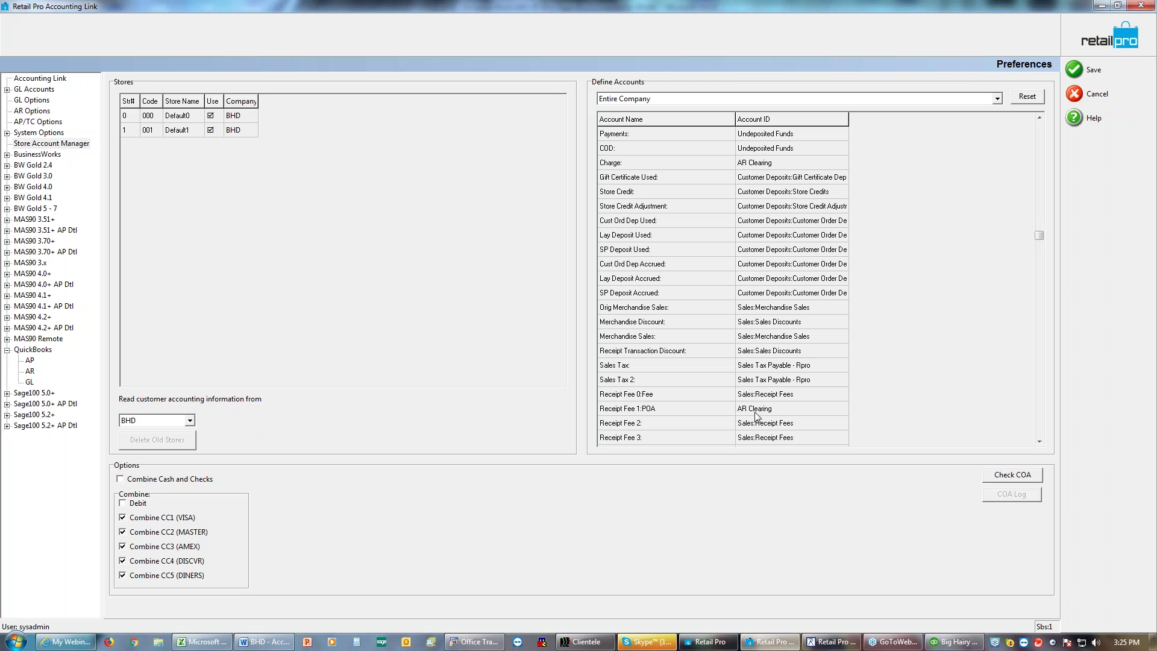
# Step: Map Receipt Fee 1:POA to AR Clearing, scroll through the account mappings, and save the preferences
pyautogui.click(790, 406)
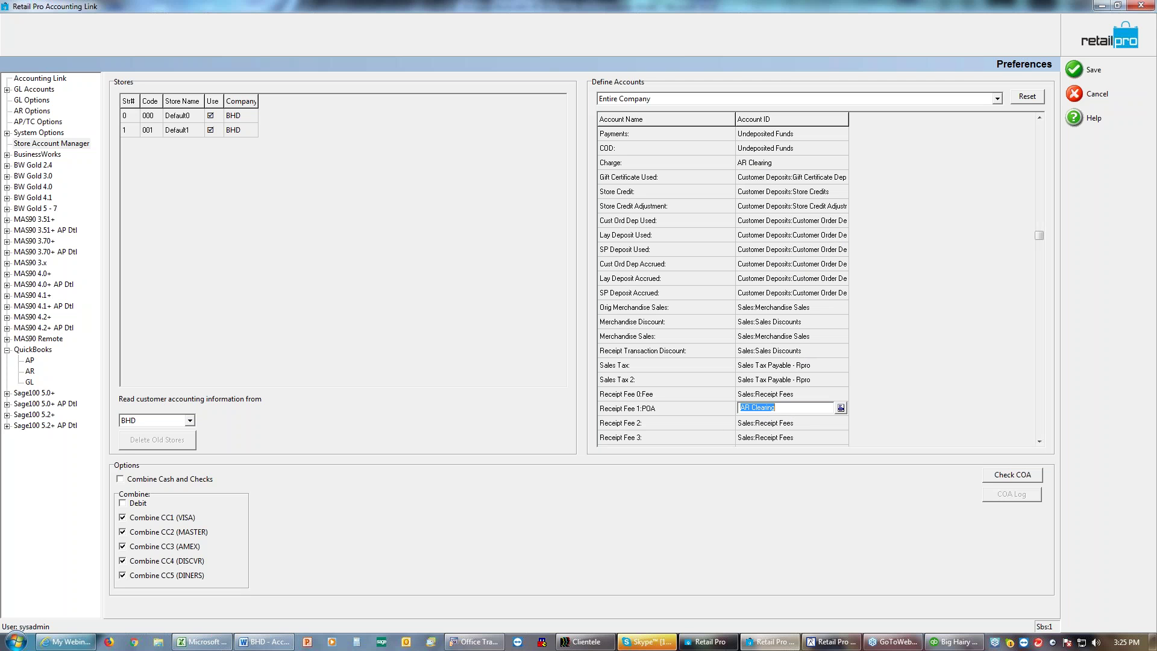
pyautogui.click(1042, 423)
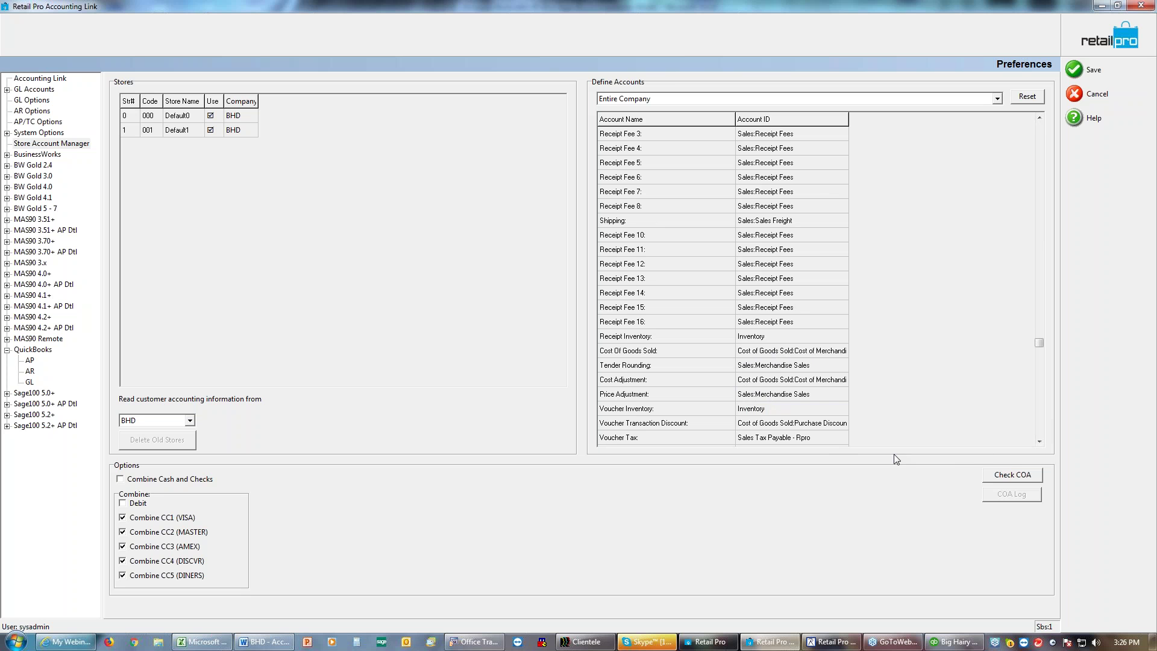
pyautogui.click(1039, 443)
pyautogui.click(1039, 443)
pyautogui.click(1039, 443)
pyautogui.click(1039, 442)
pyautogui.click(1040, 443)
pyautogui.click(1040, 443)
pyautogui.click(1039, 442)
pyautogui.click(1040, 442)
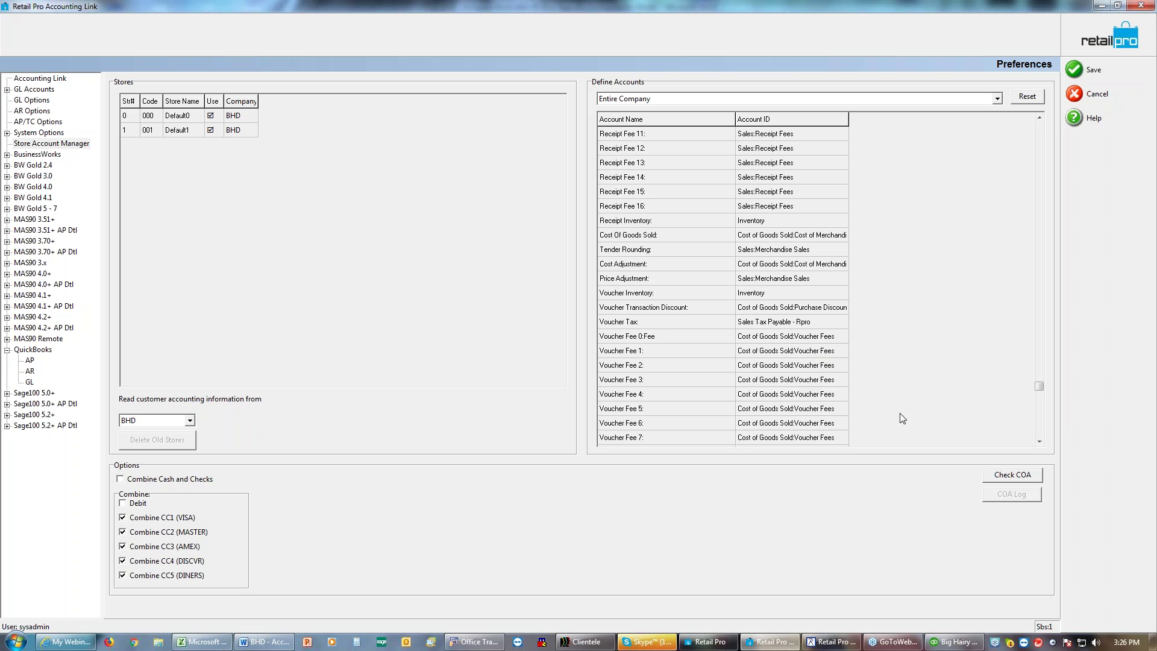
pyautogui.click(1038, 424)
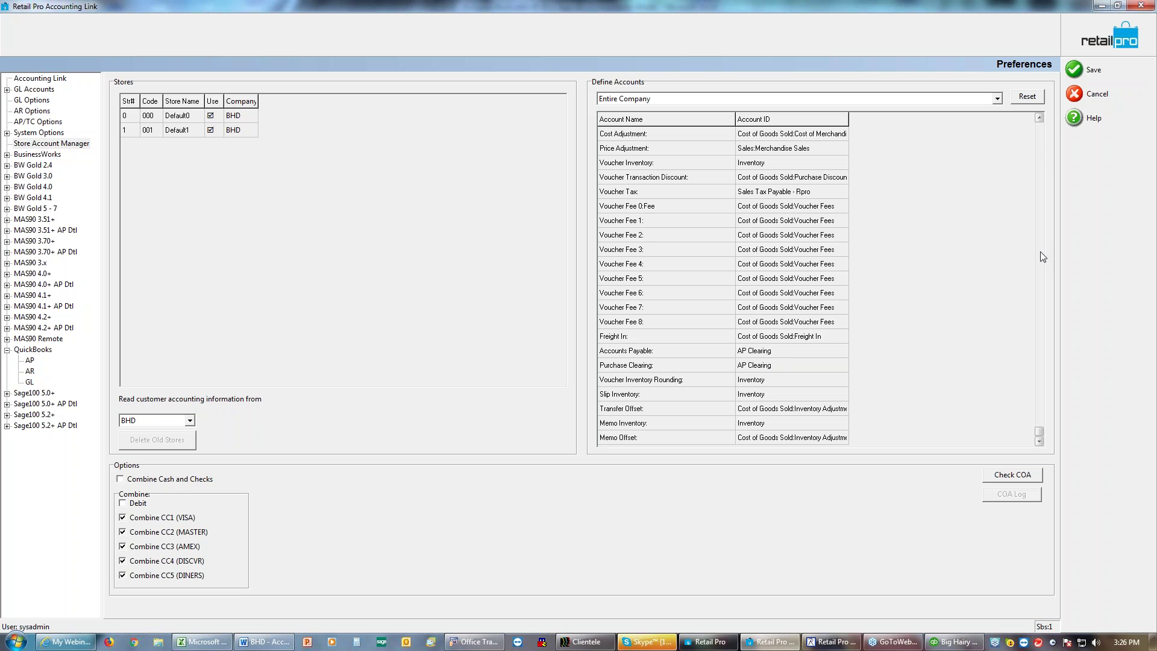
pyautogui.click(1037, 138)
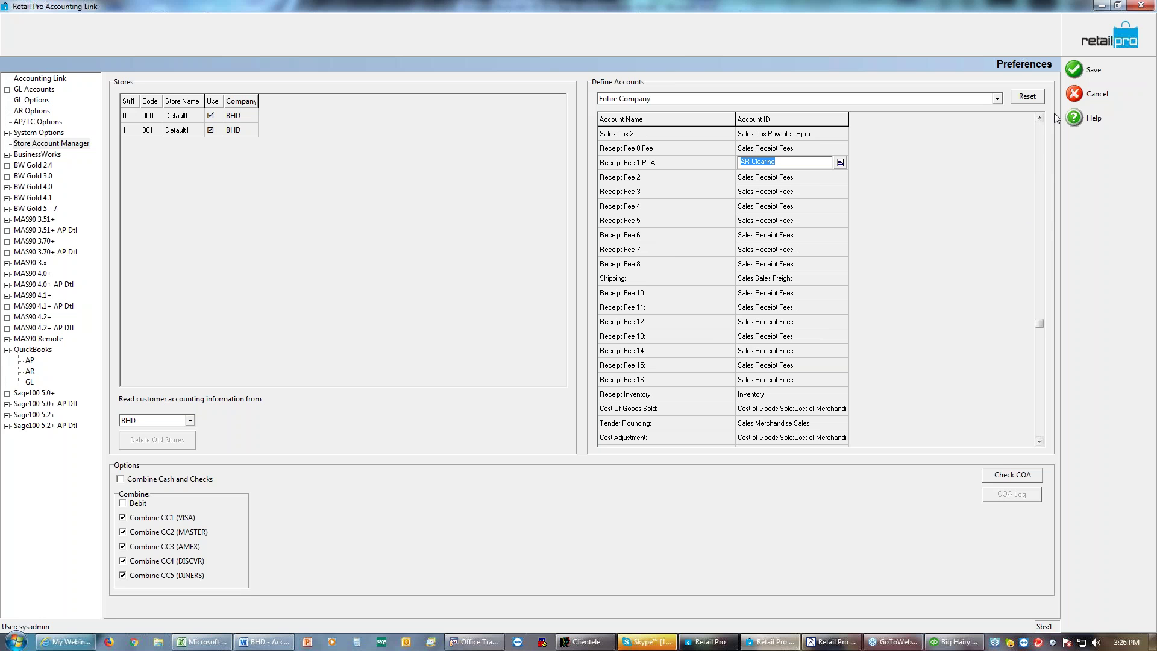
pyautogui.click(1072, 70)
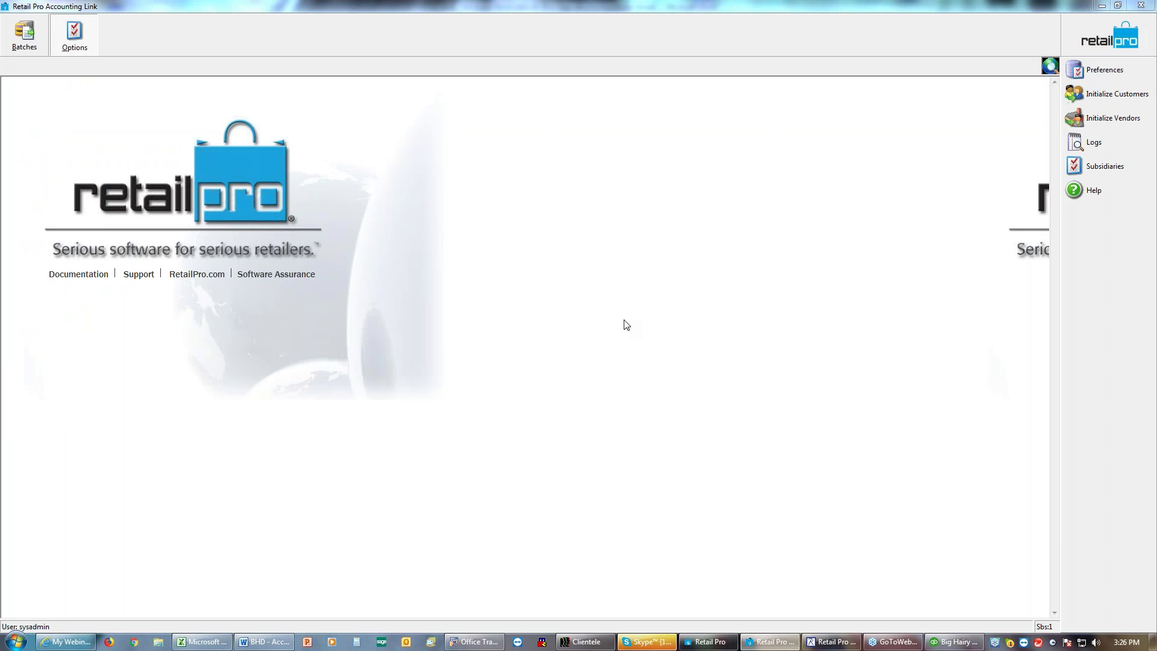
# Step: Bring up the Receipts batches, showing 'Receipts Marked - 009 - 1/29/2018' with its GL totals
pyautogui.click(24, 48)
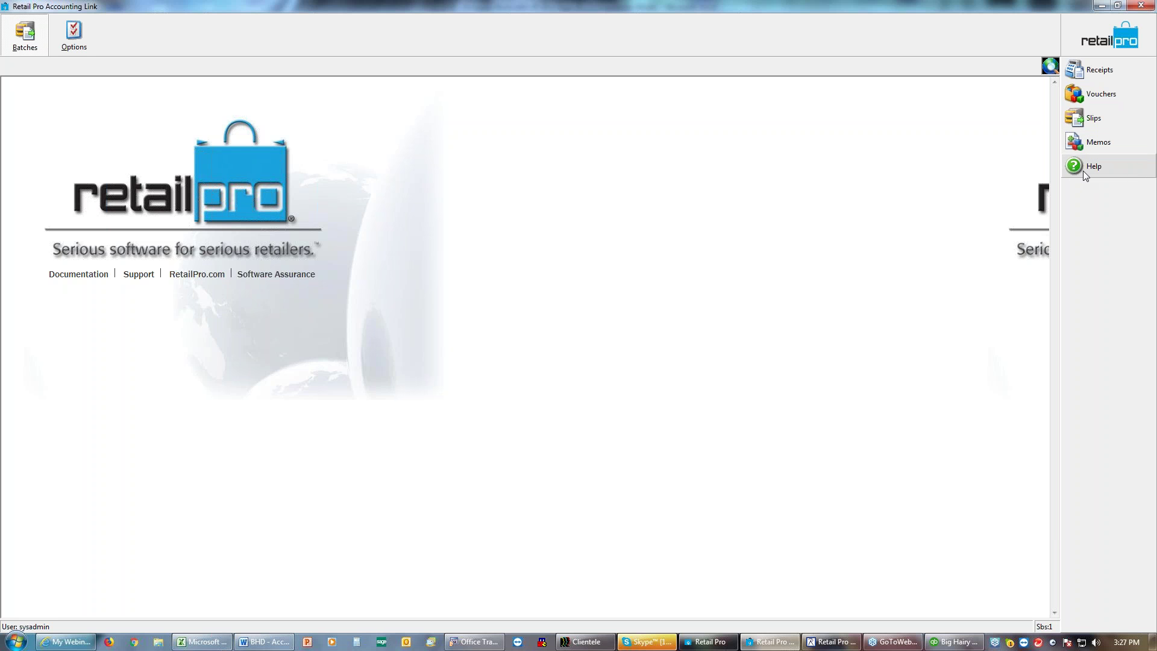
pyautogui.click(1090, 72)
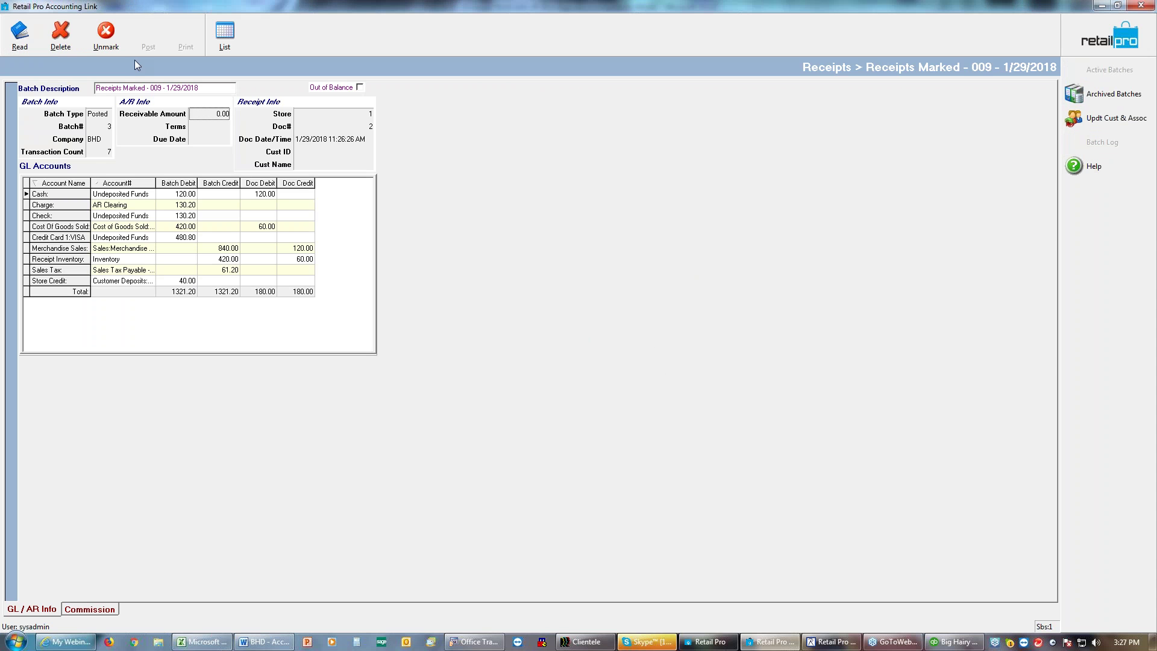
# Step: Read receipts from 6/17/2018 to 6/17/2018 into a new batch, one per store
pyautogui.click(19, 38)
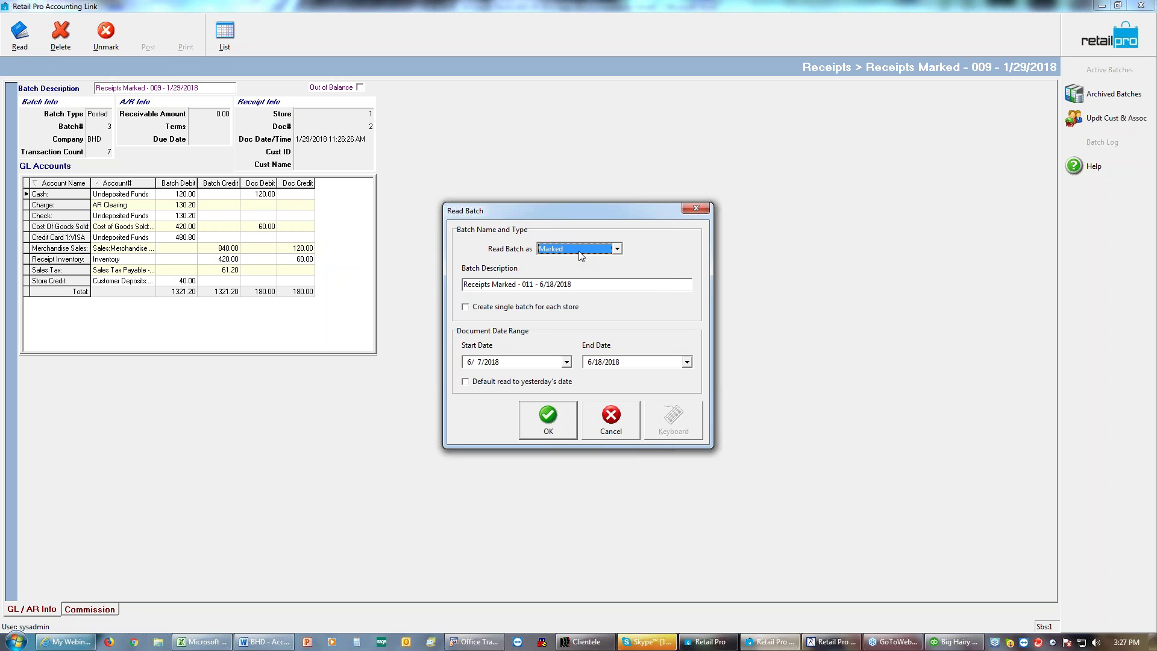
pyautogui.click(551, 285)
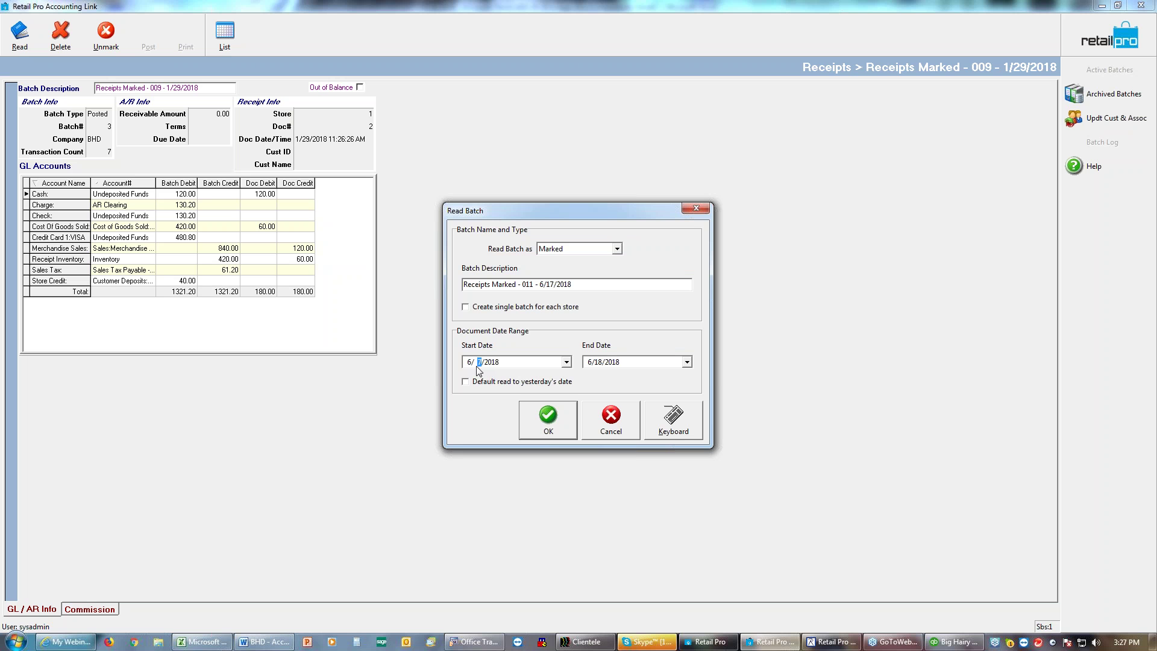
pyautogui.write('17')
pyautogui.click(596, 364)
pyautogui.write('17')
pyautogui.click(1143, 21)
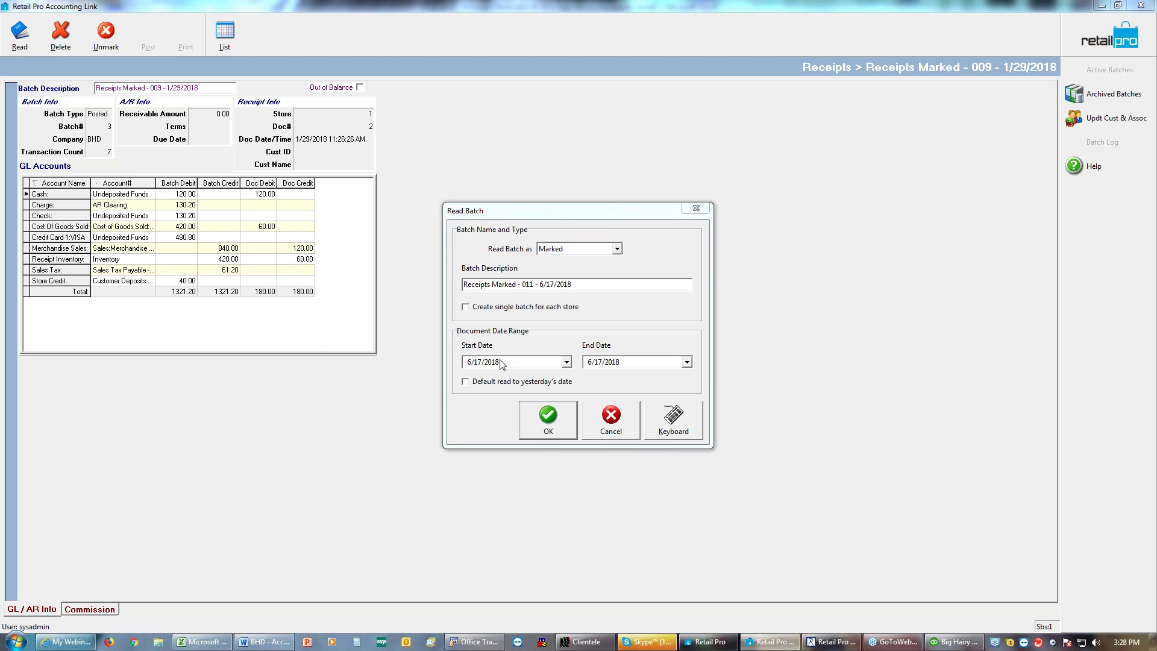
pyautogui.click(466, 311)
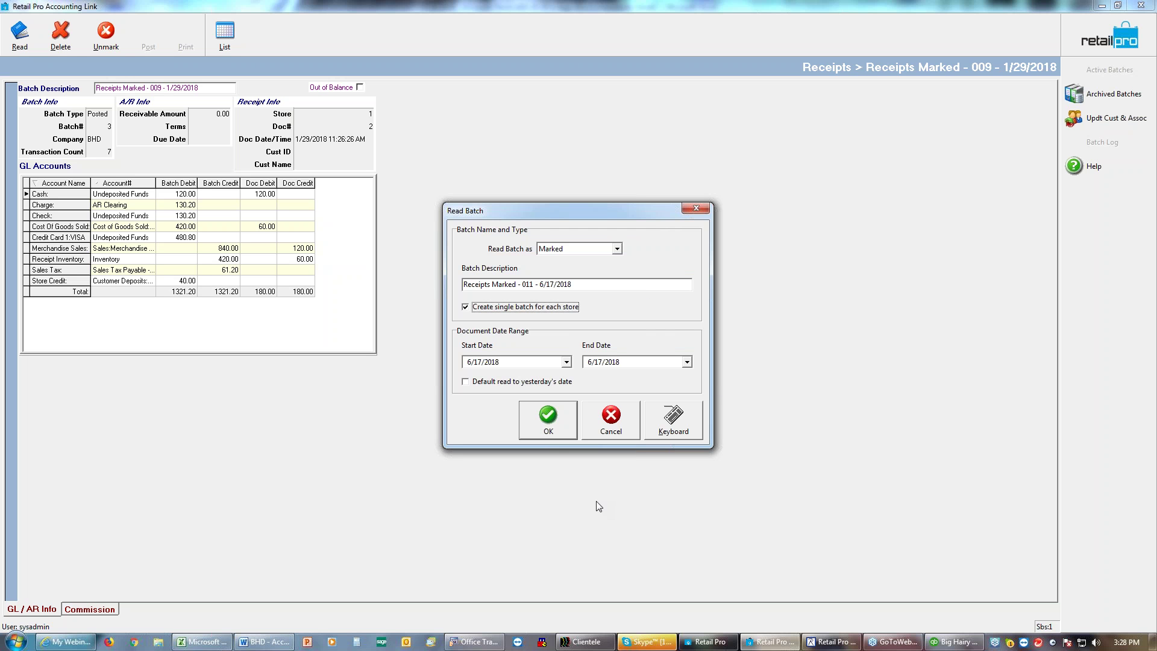
pyautogui.click(556, 434)
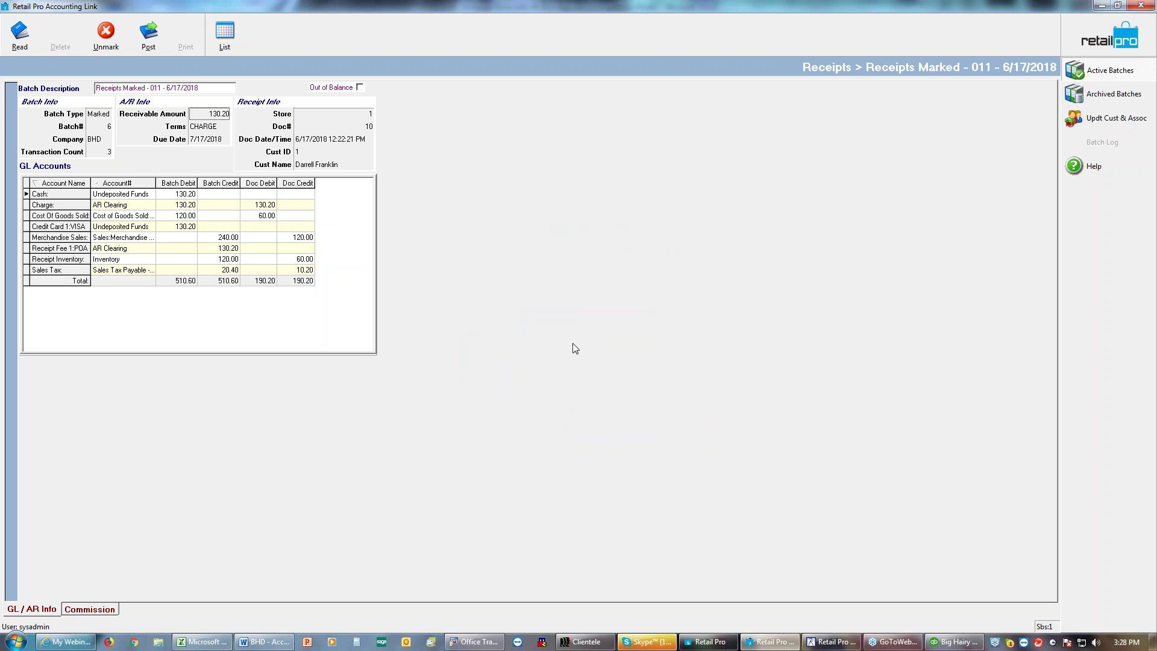
# Step: Review the batch's GL debits and credits, balancing at 510.60, then return to the Retail Pro receipt screen
pyautogui.click(172, 239)
pyautogui.click(211, 204)
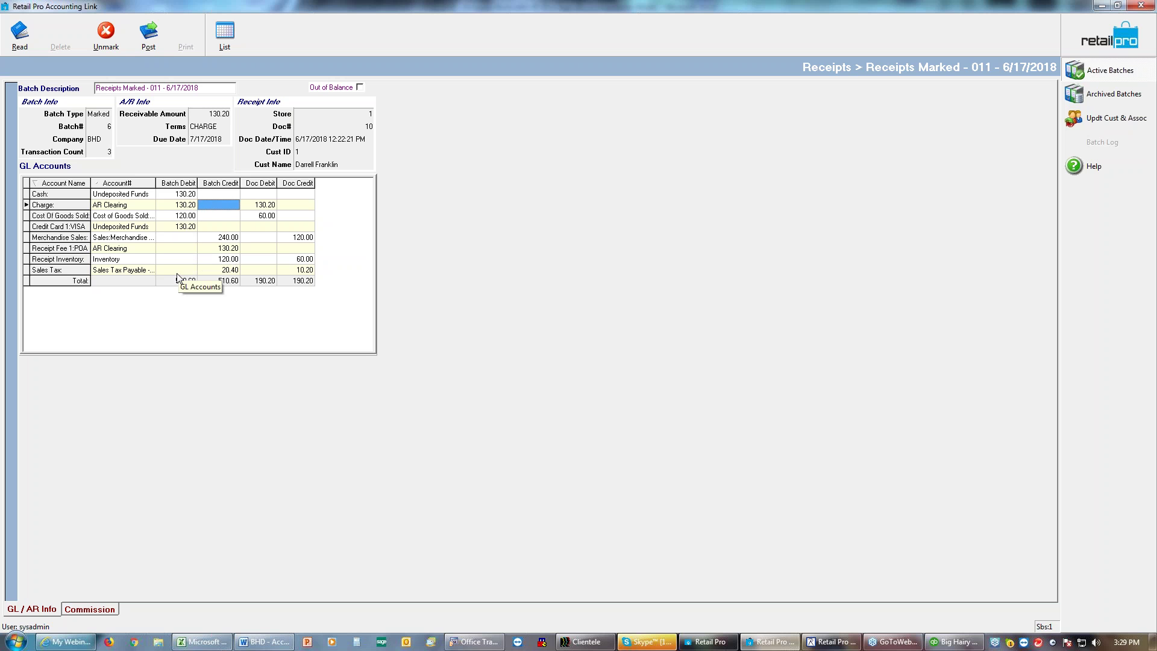
pyautogui.click(213, 216)
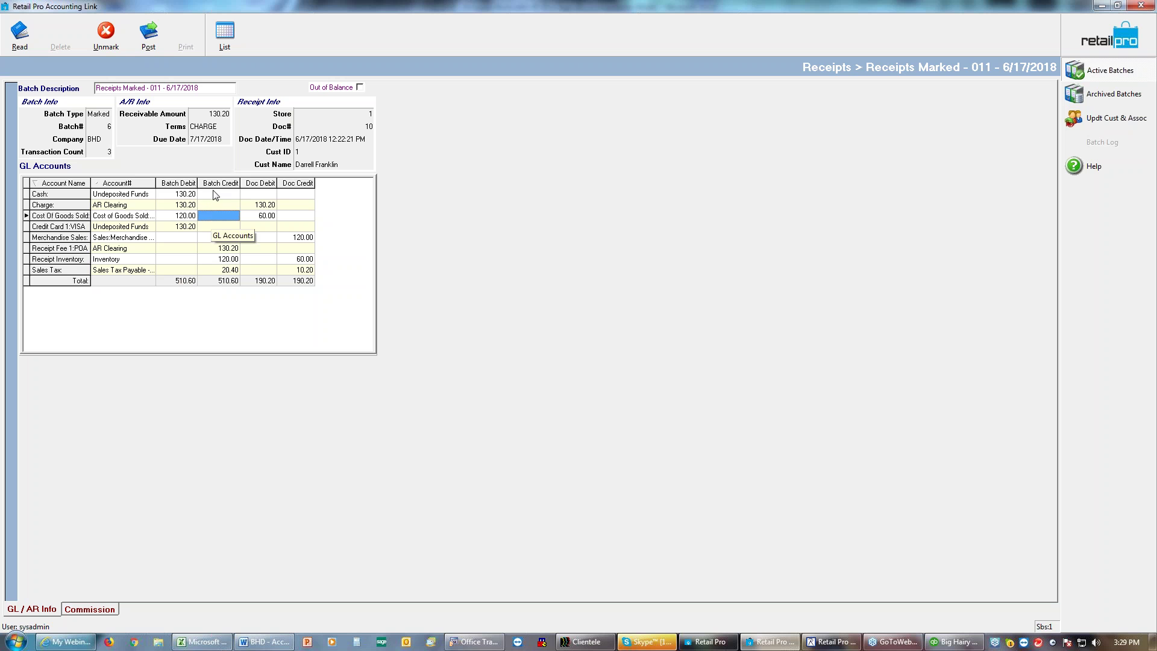
pyautogui.click(213, 195)
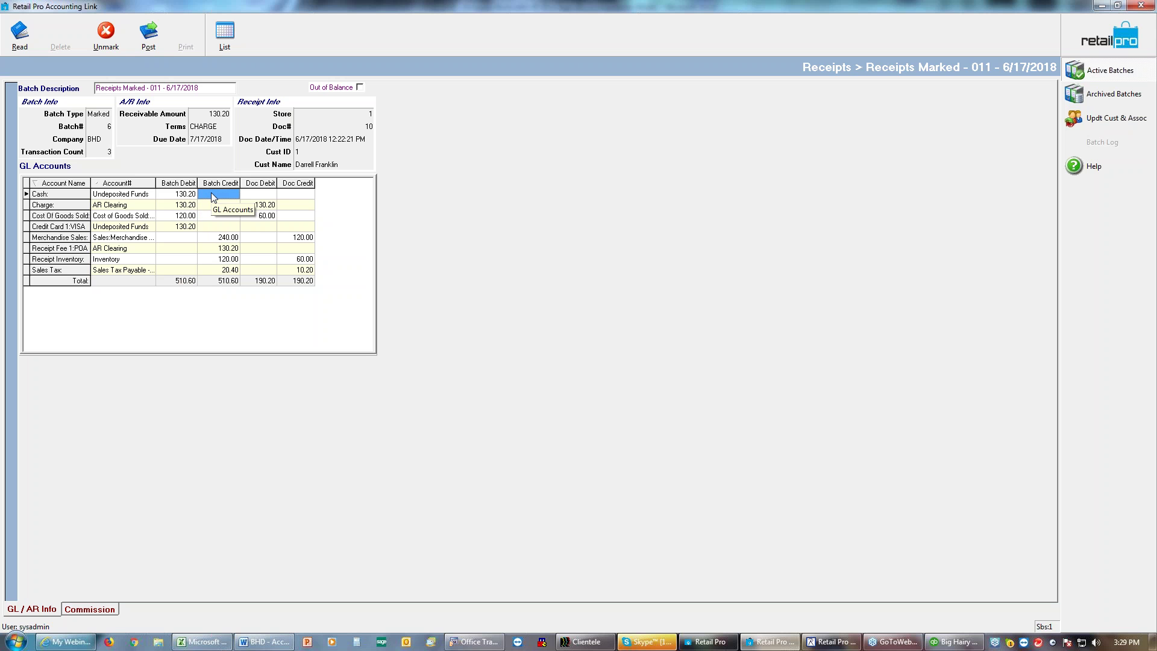
pyautogui.click(203, 226)
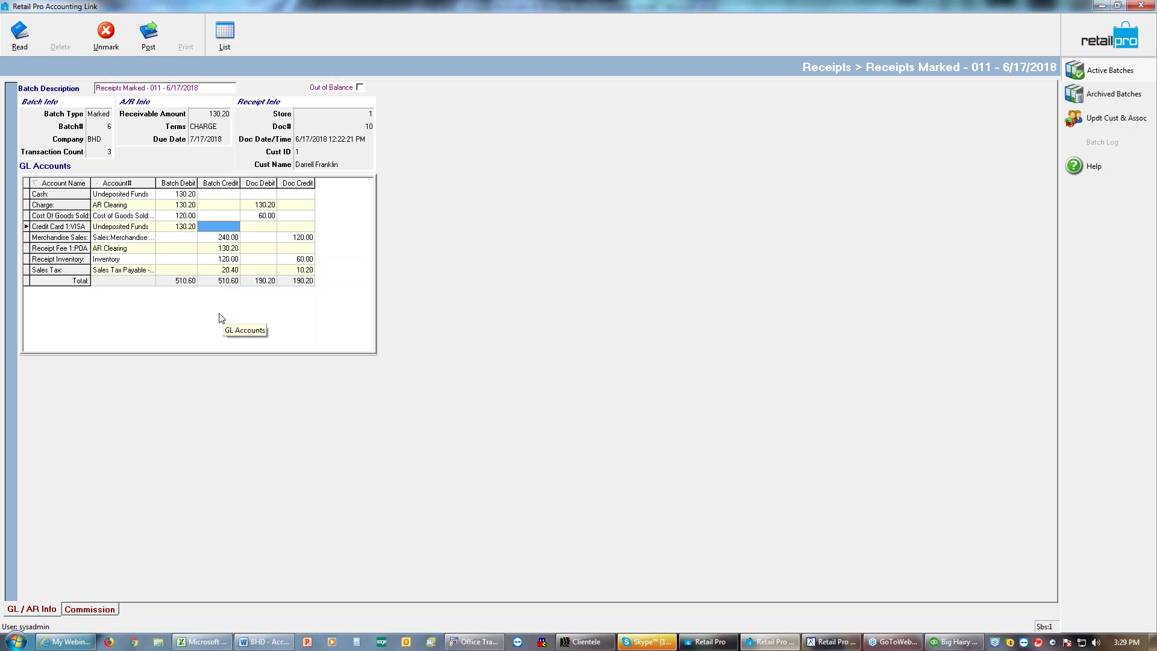
pyautogui.click(184, 271)
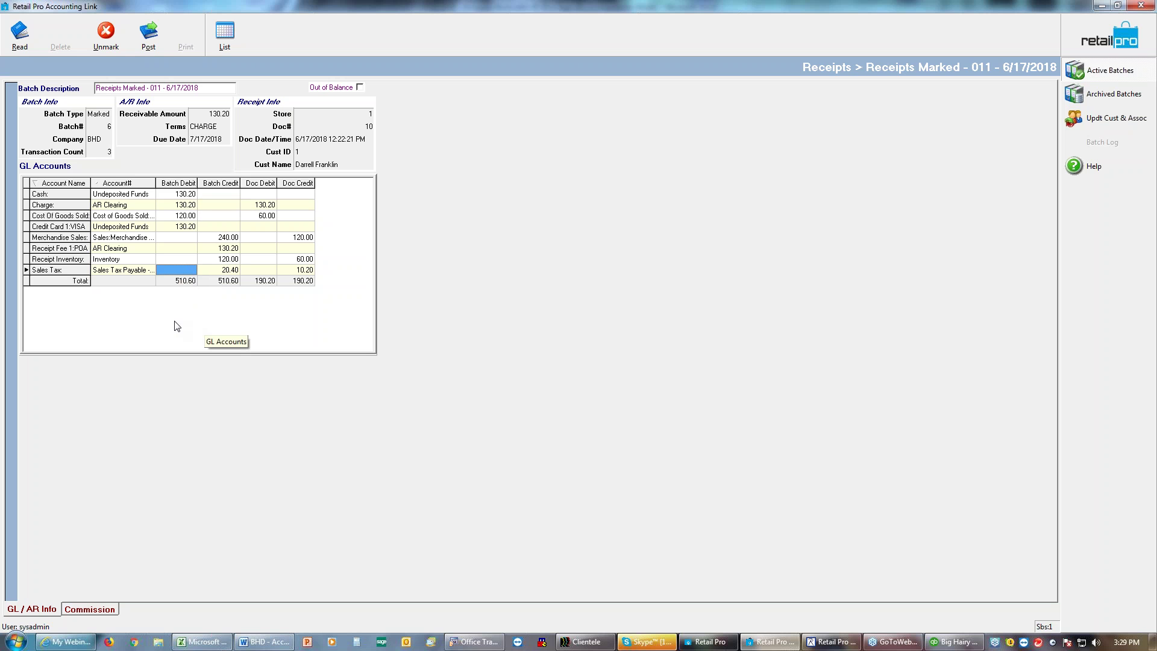
pyautogui.click(179, 262)
pyautogui.click(212, 216)
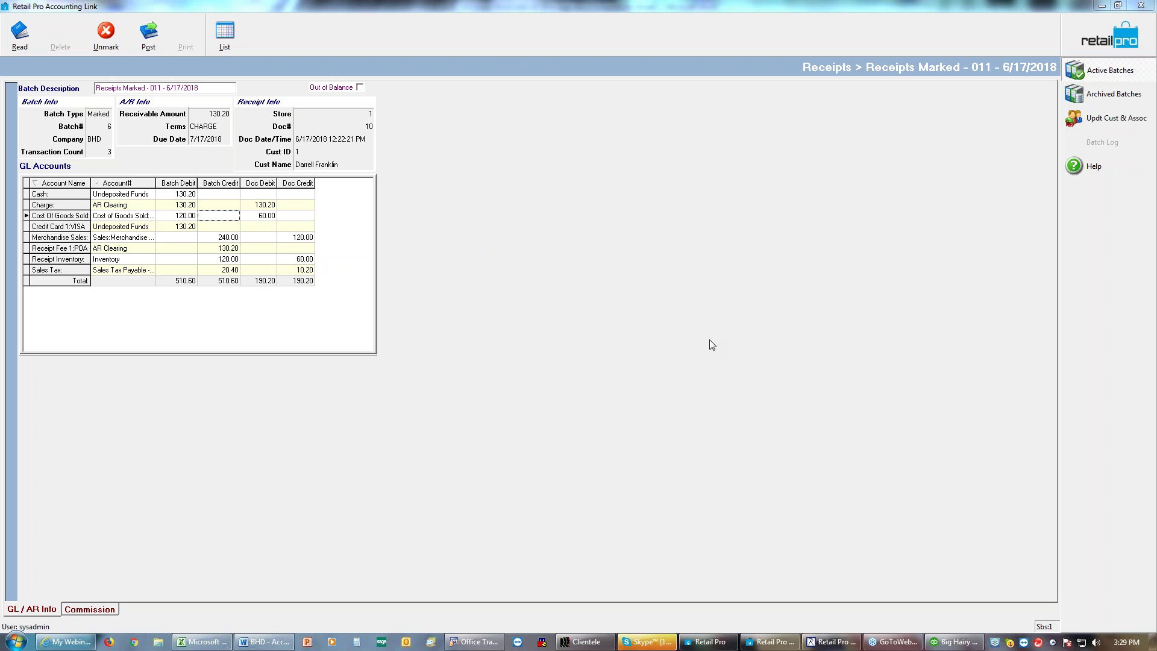
pyautogui.click(186, 280)
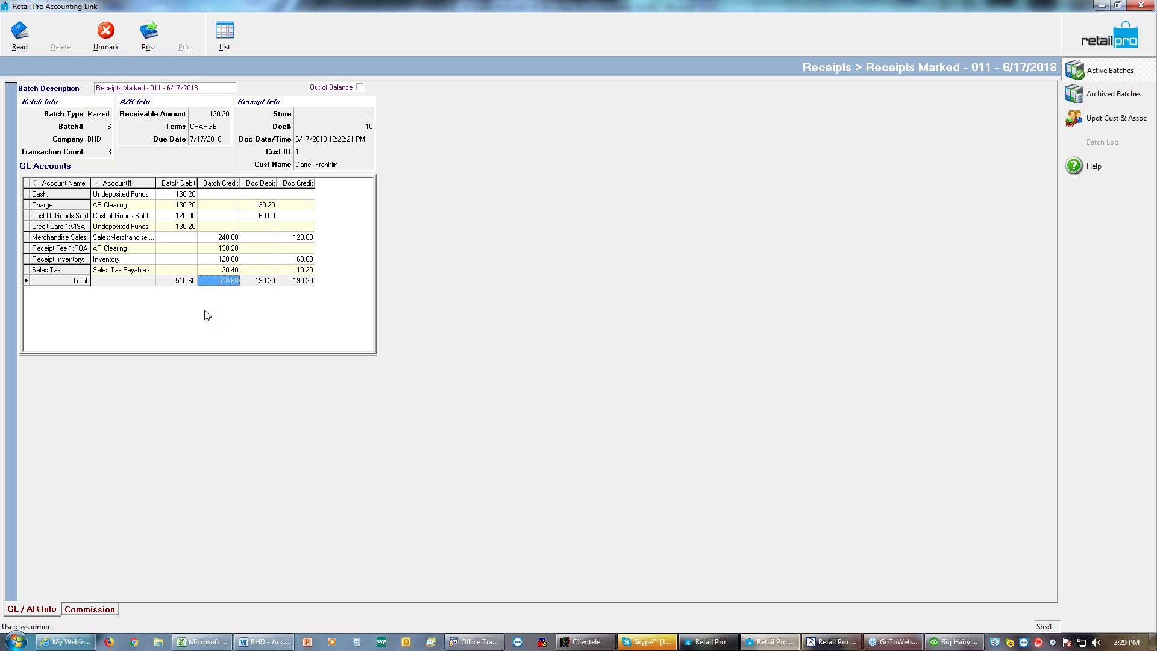
pyautogui.click(167, 238)
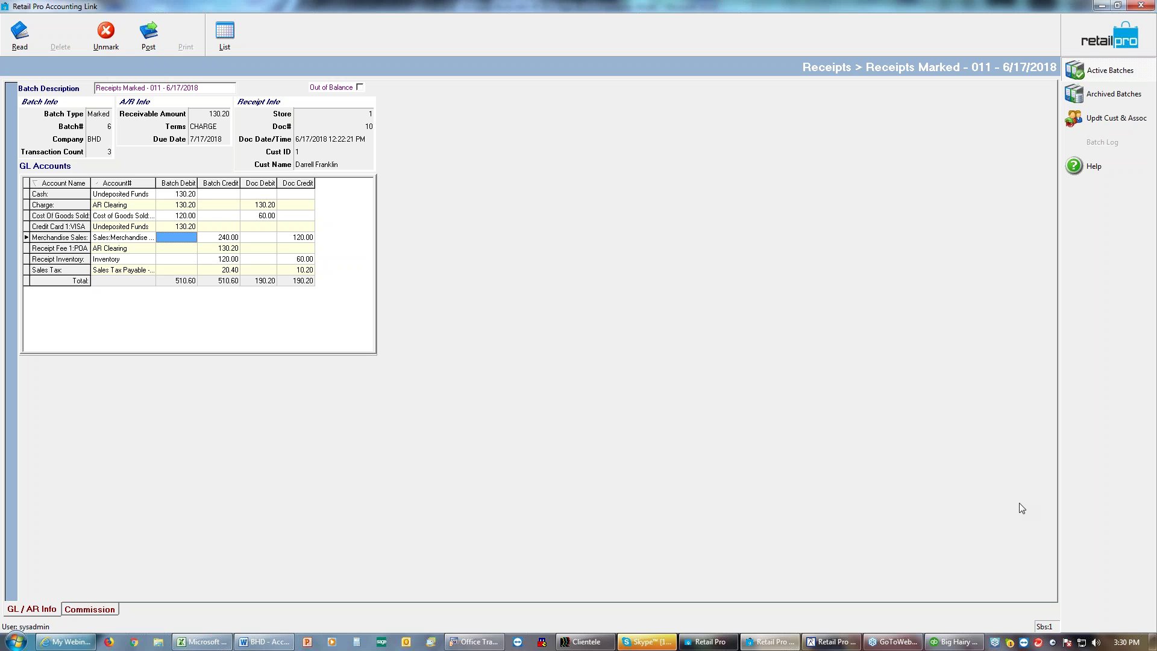
pyautogui.click(706, 642)
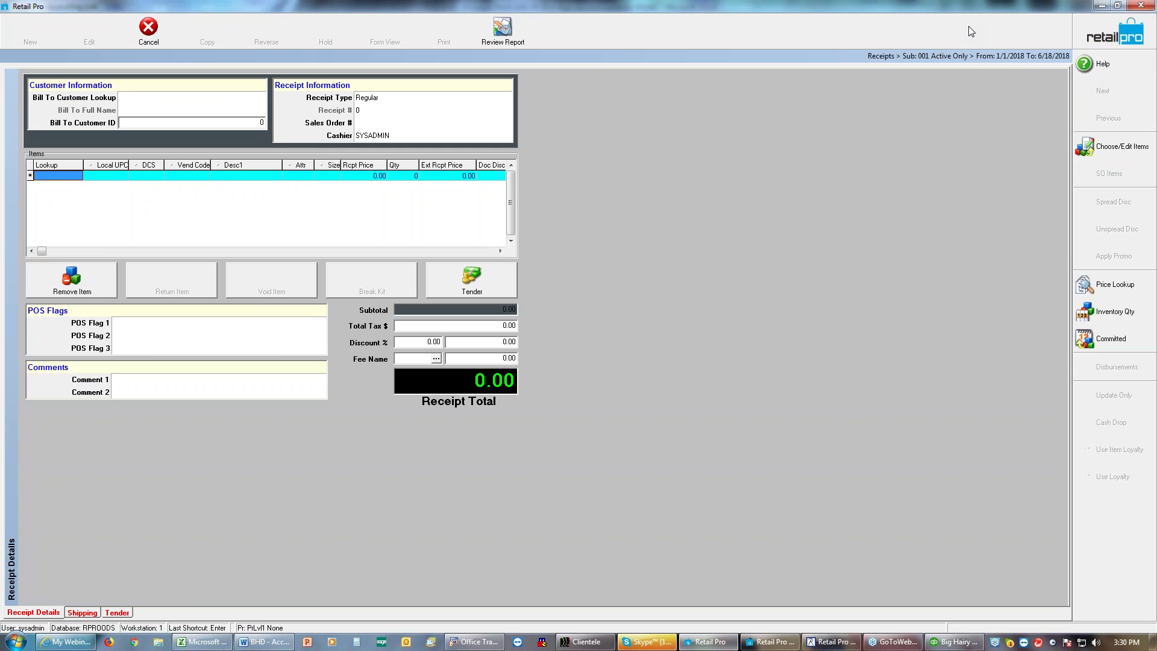
# Step: Show the former Z-Out report in XZOut40 layout for 06/17/2018, then return to Accounting Link
pyautogui.click(1102, 39)
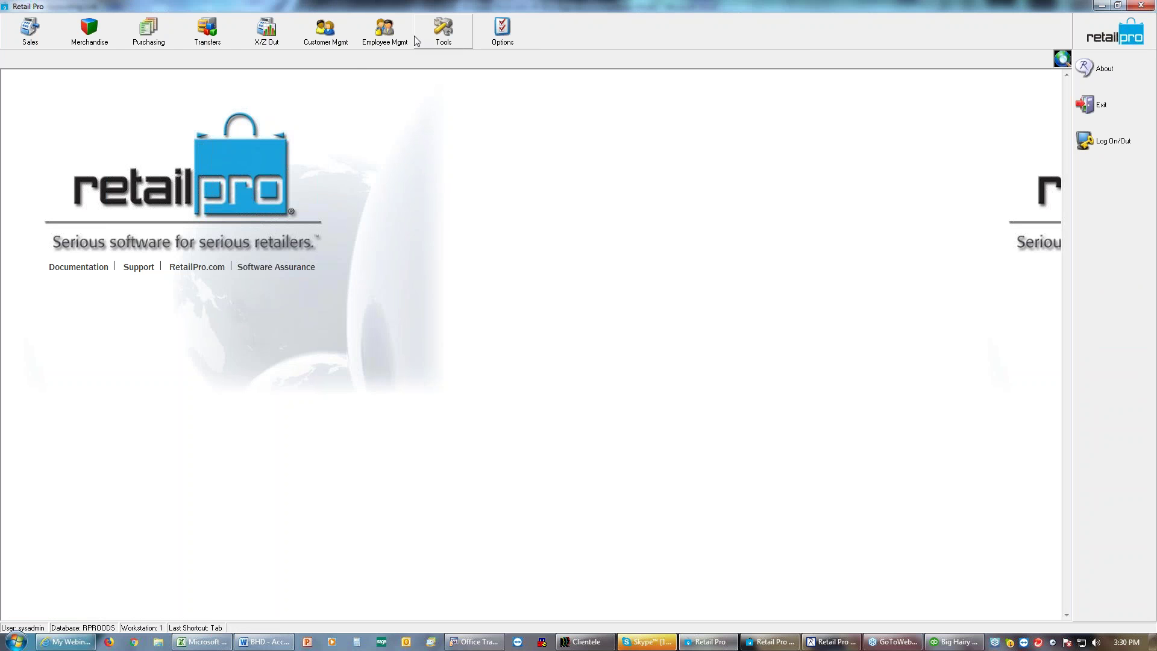
pyautogui.click(273, 36)
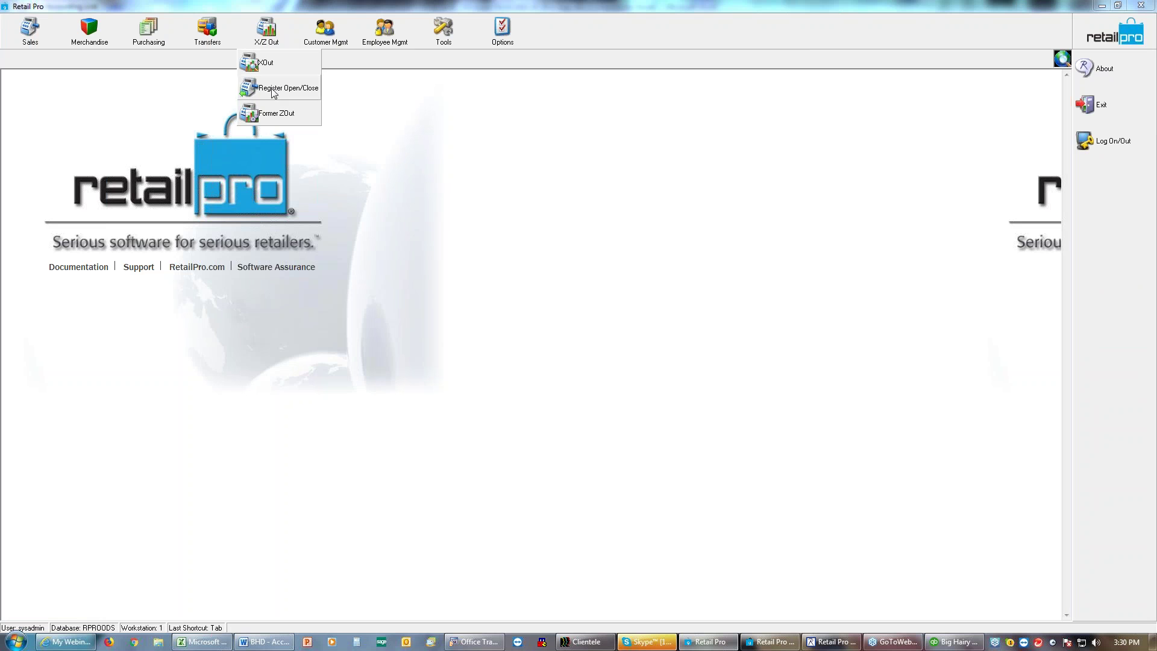
pyautogui.click(272, 114)
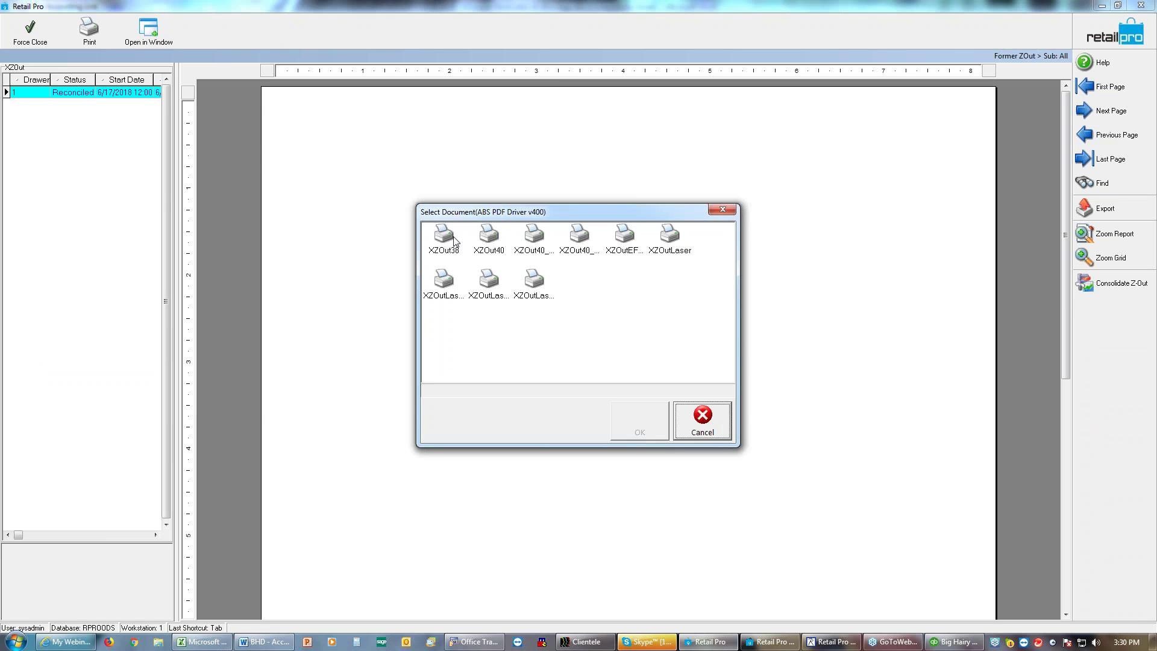
pyautogui.click(489, 238)
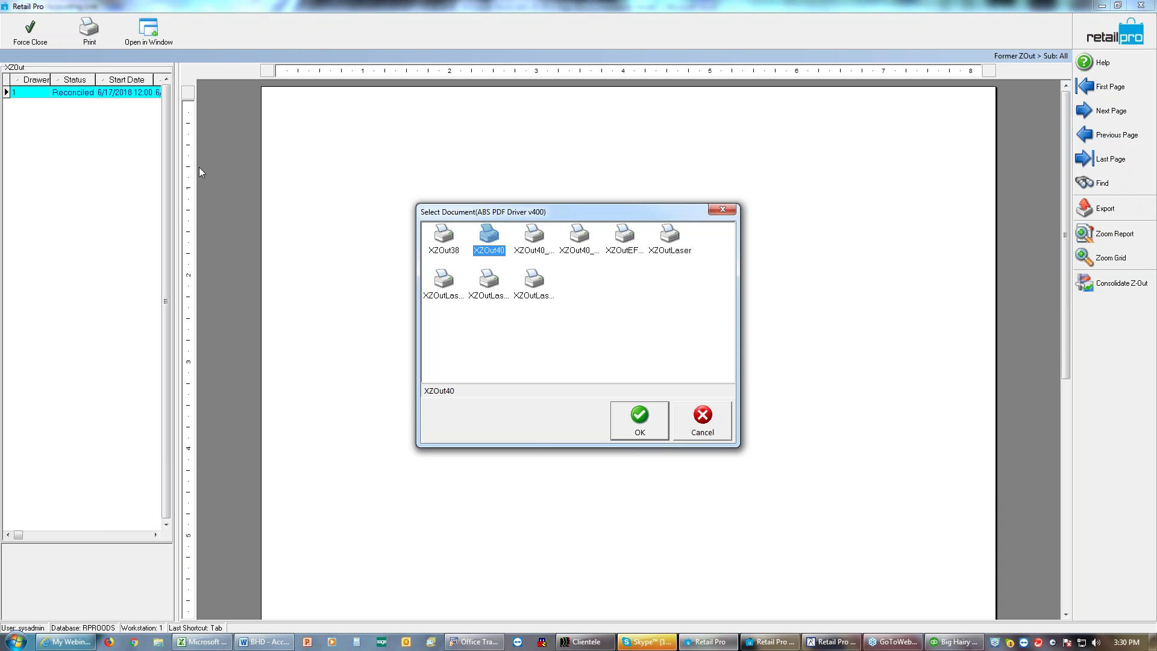
pyautogui.click(641, 424)
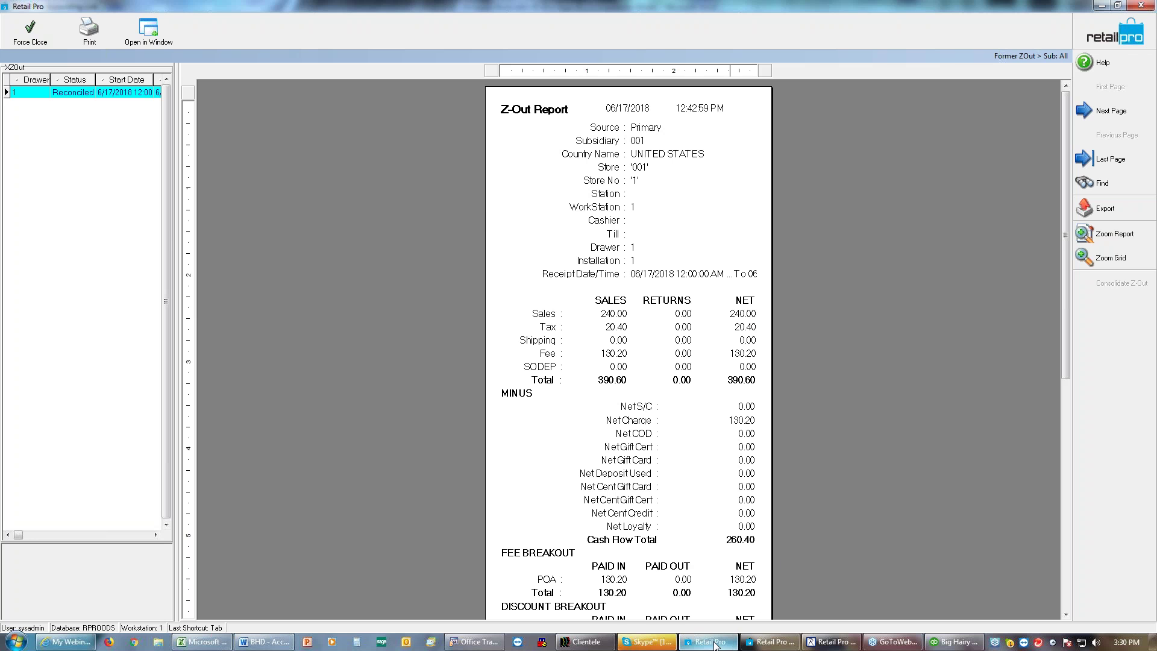
pyautogui.click(777, 578)
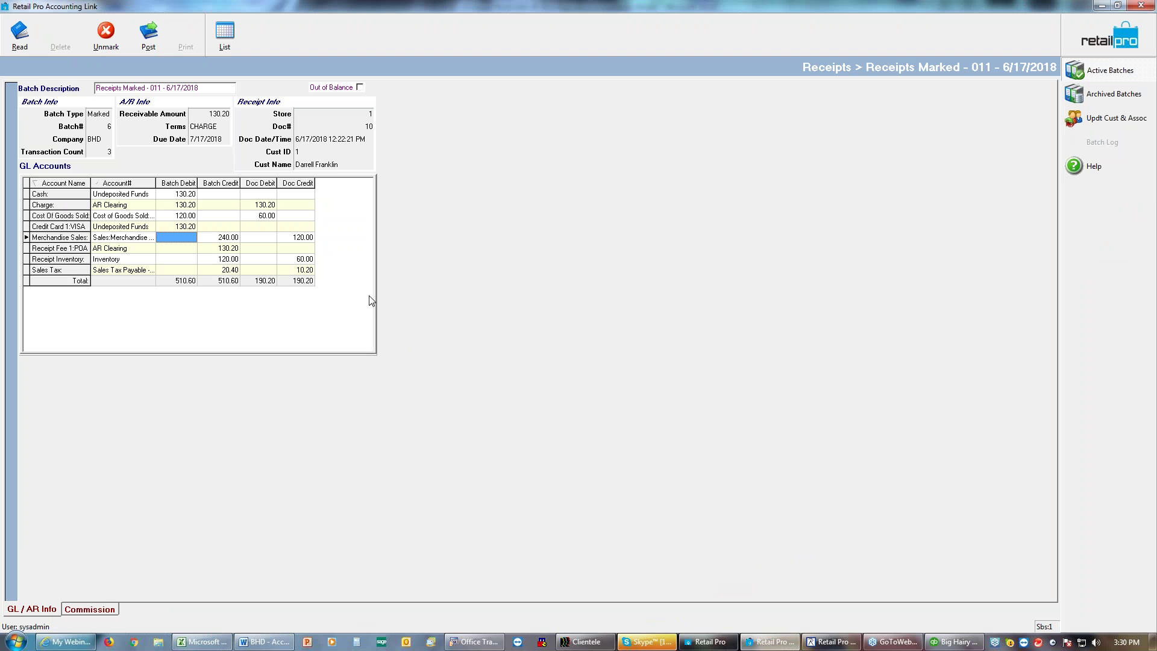
pyautogui.click(193, 281)
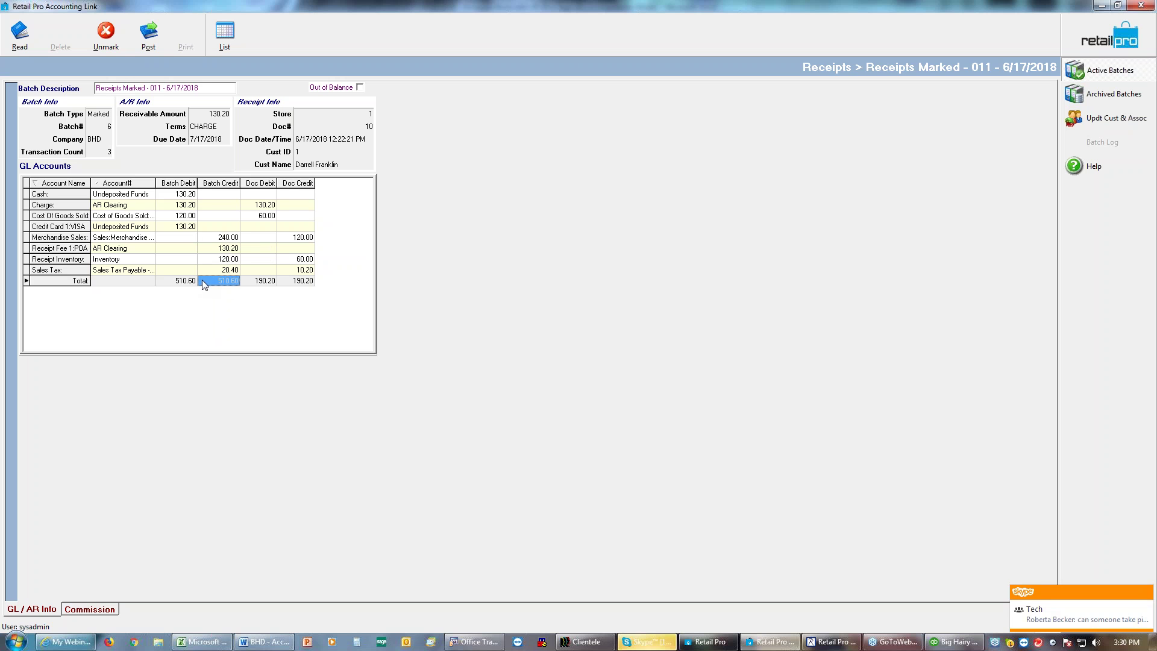
pyautogui.click(185, 237)
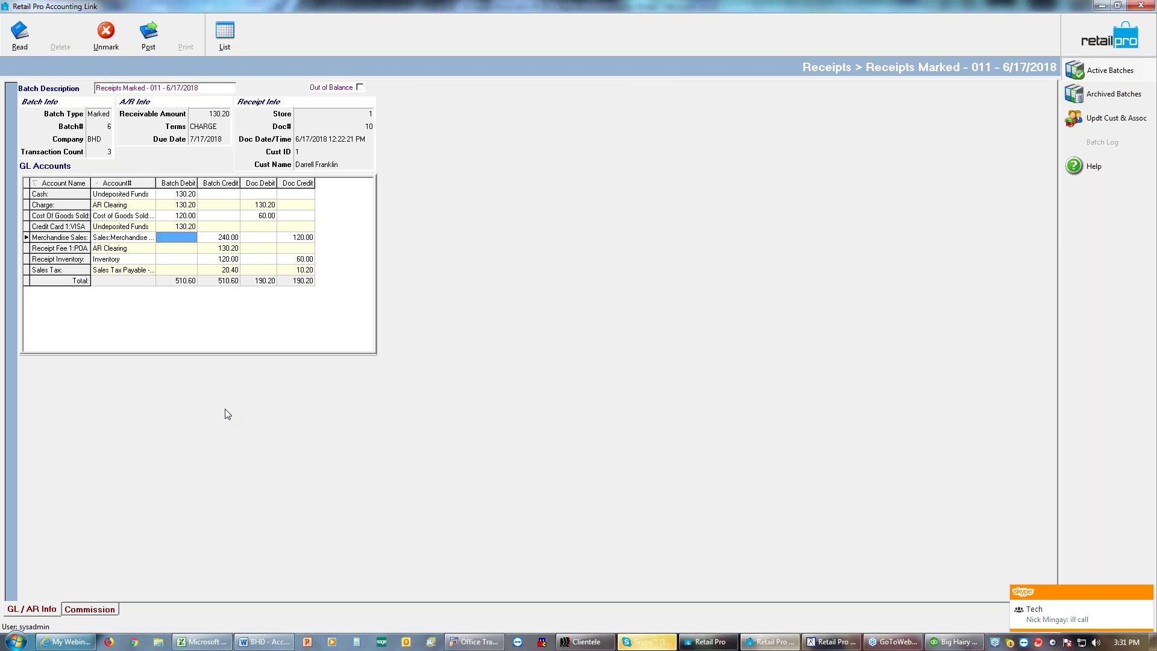
# Step: Post receipts batch 011 to QuickBooks, acknowledge the success message, and switch to QuickBooks
pyautogui.click(147, 46)
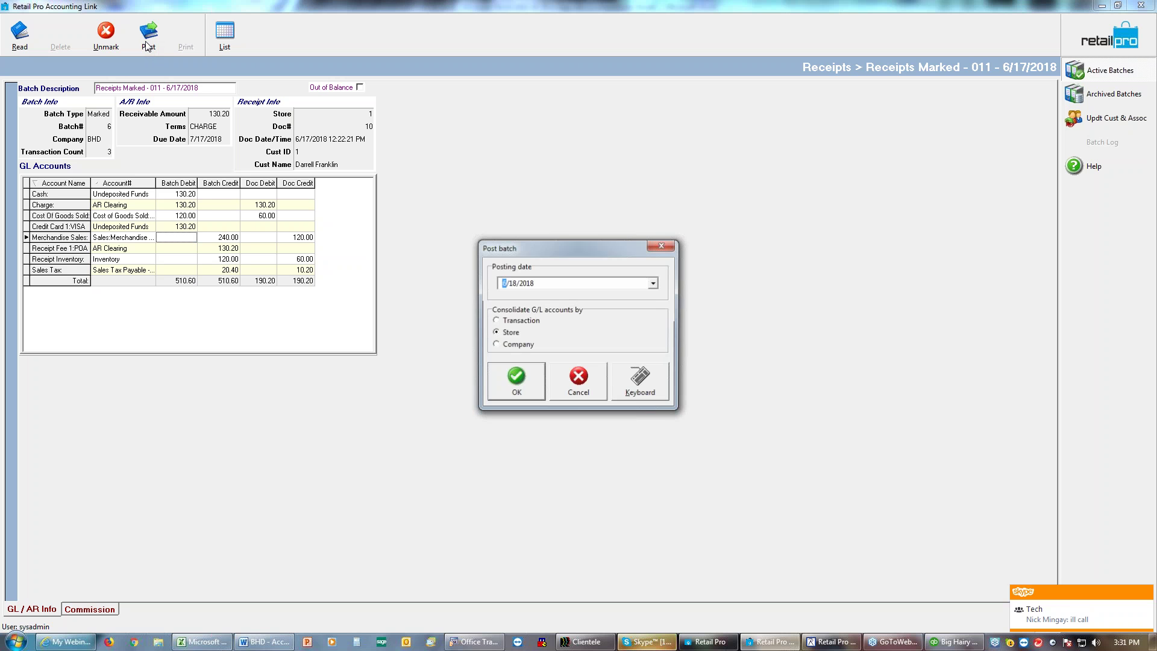
pyautogui.write('61')
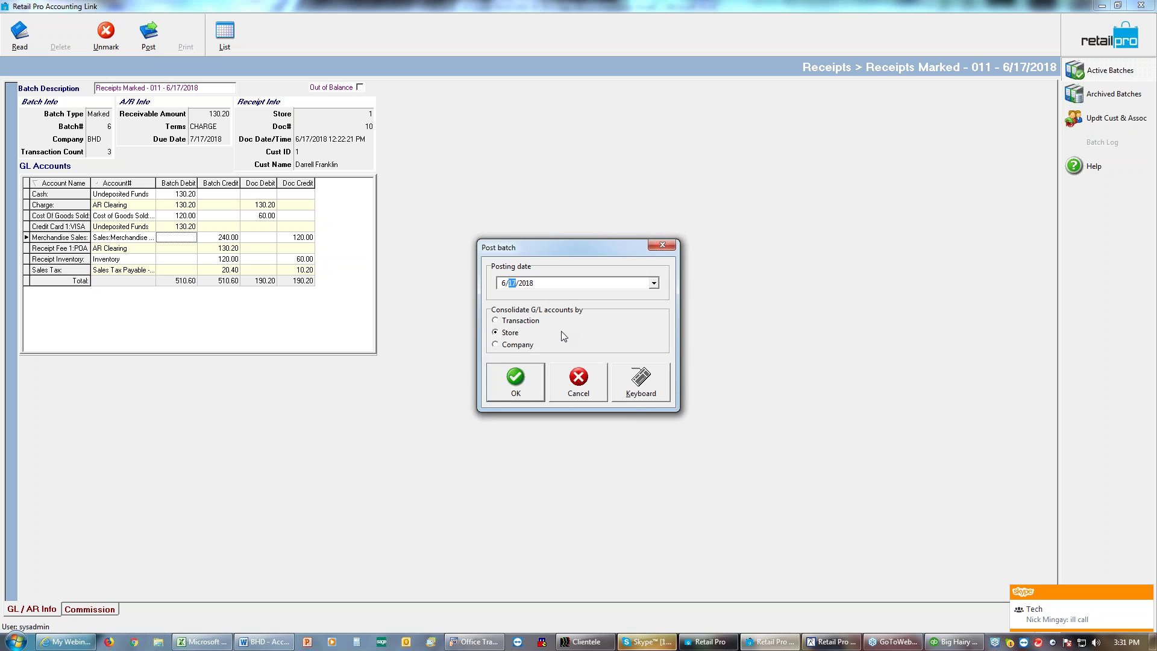
pyautogui.click(515, 381)
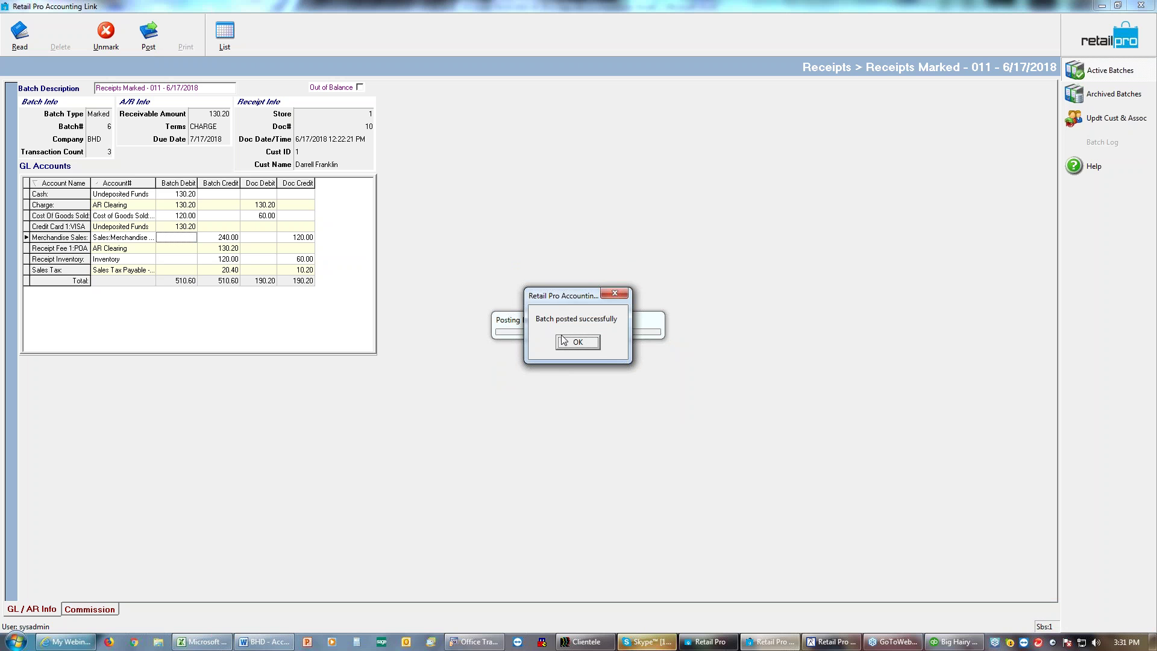
pyautogui.click(576, 342)
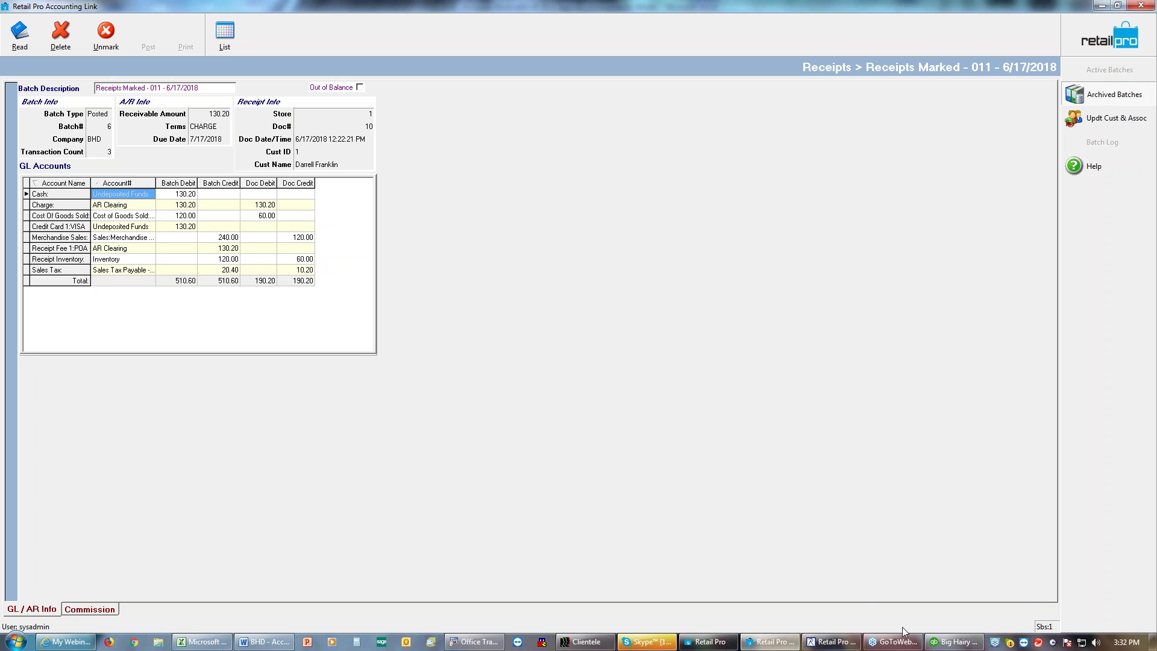
pyautogui.click(942, 643)
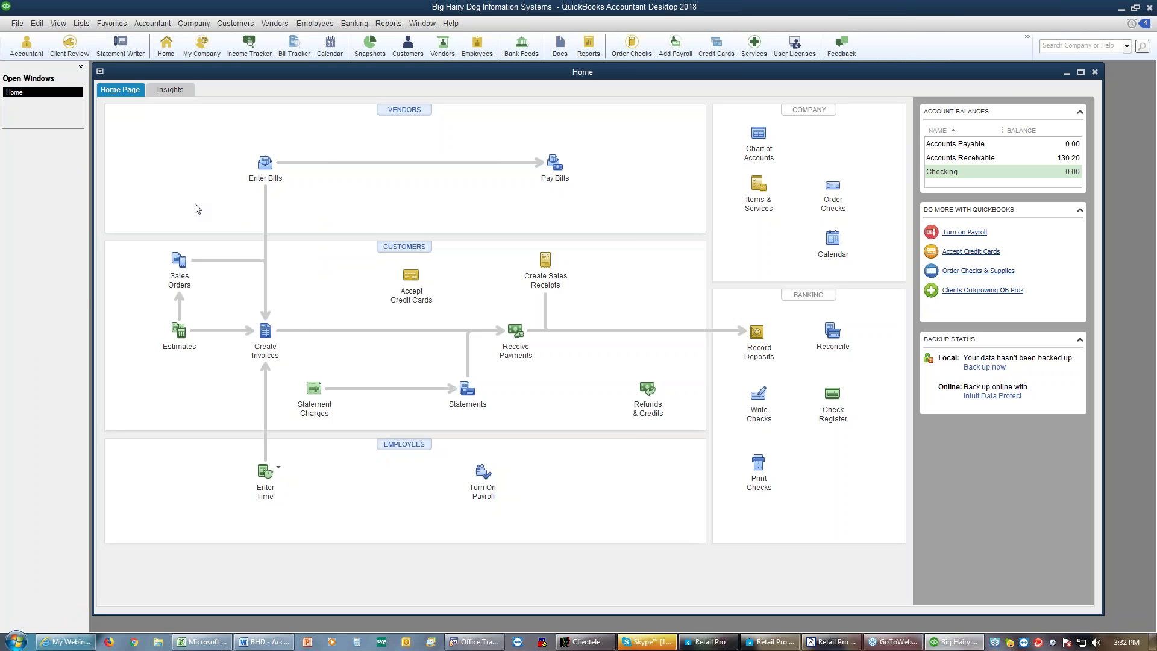
# Step: Open the Import dialog for IIF files through File > Utilities > Import
pyautogui.click(17, 23)
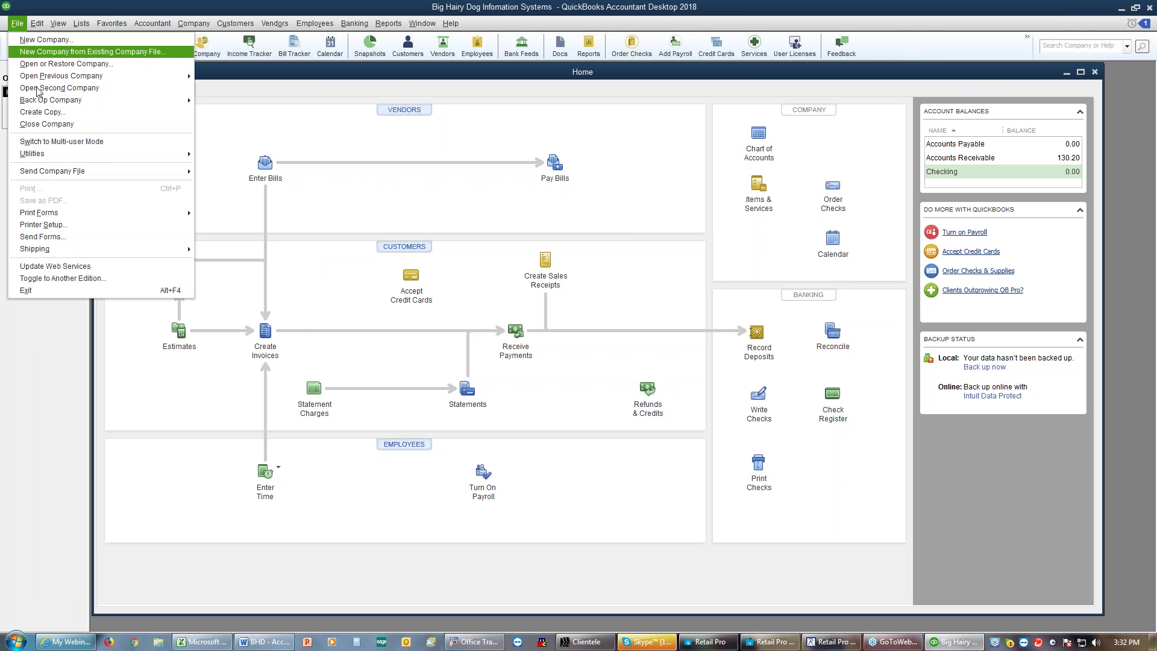
pyautogui.moveTo(57, 158)
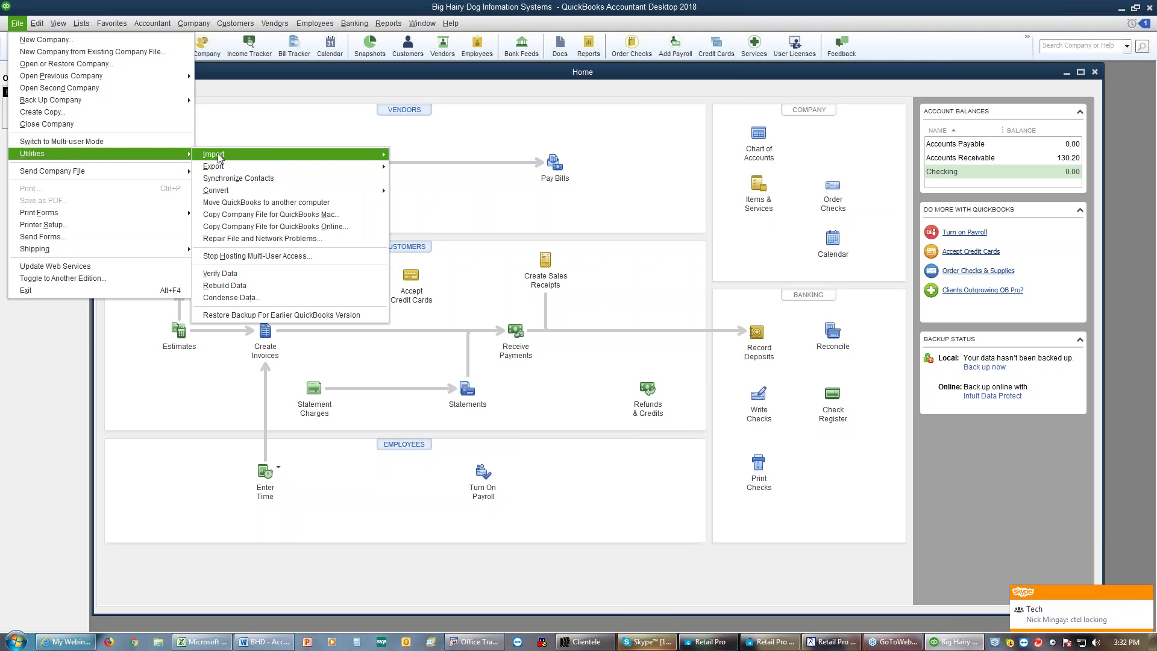
pyautogui.moveTo(275, 154)
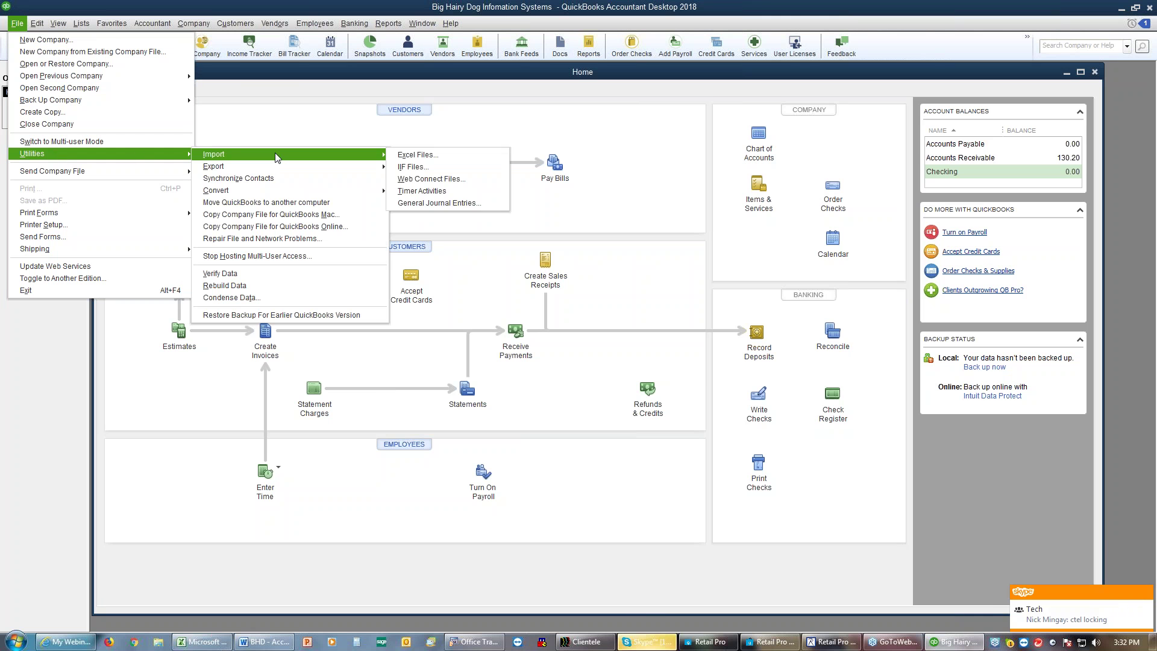
pyautogui.click(418, 172)
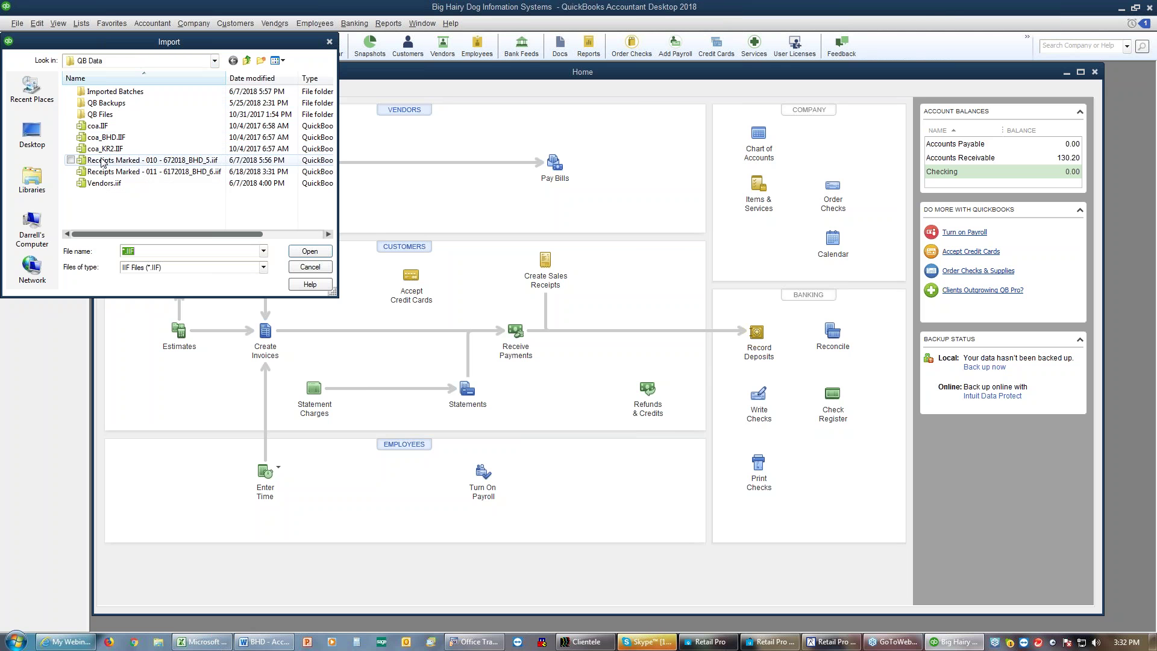
# Step: Move the 010 file to Imported Batches and import Receipts Marked - 011, accepting the credit-limit warning
pyautogui.moveTo(101, 164); pyautogui.dragTo(104, 97)
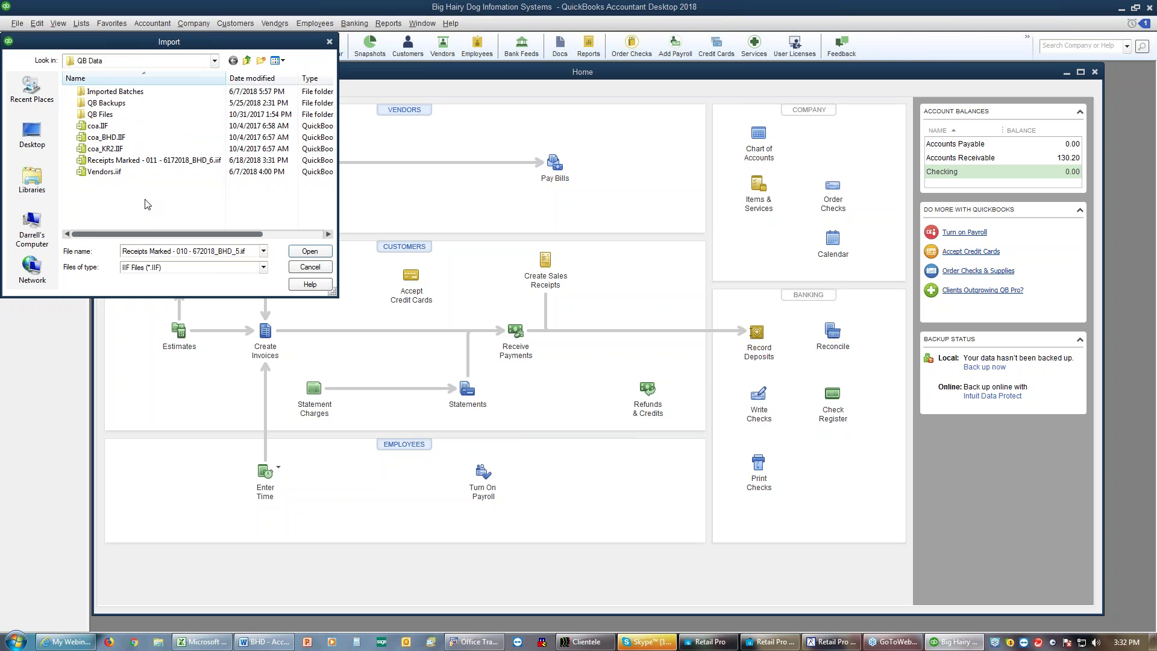
pyautogui.click(149, 164)
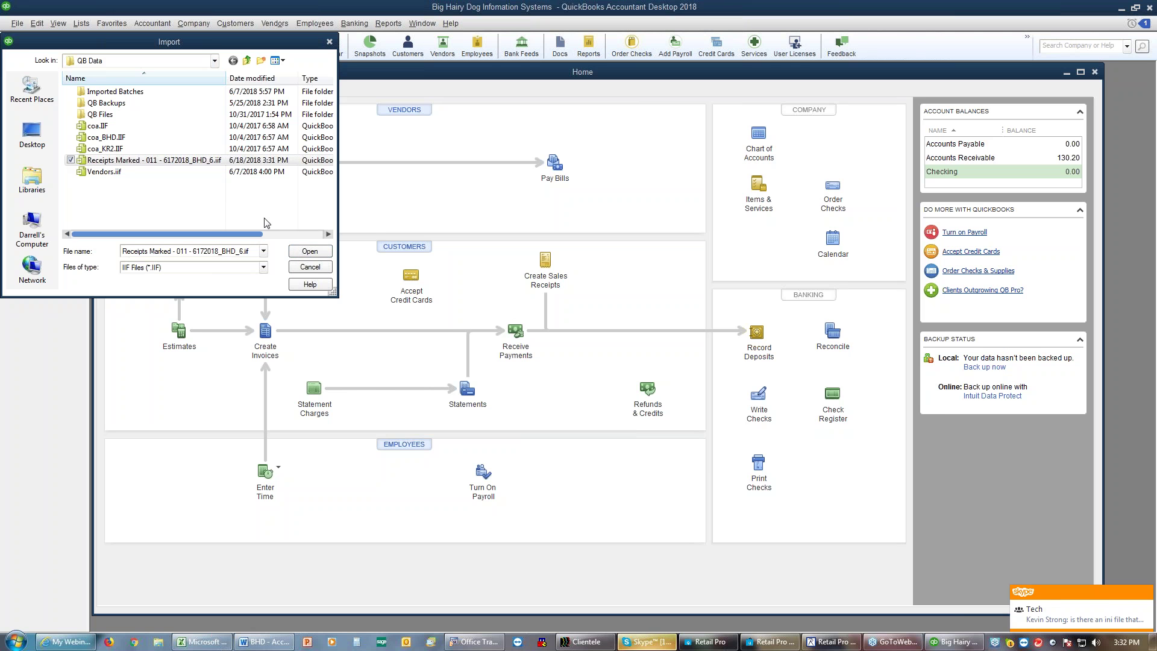
pyautogui.click(326, 251)
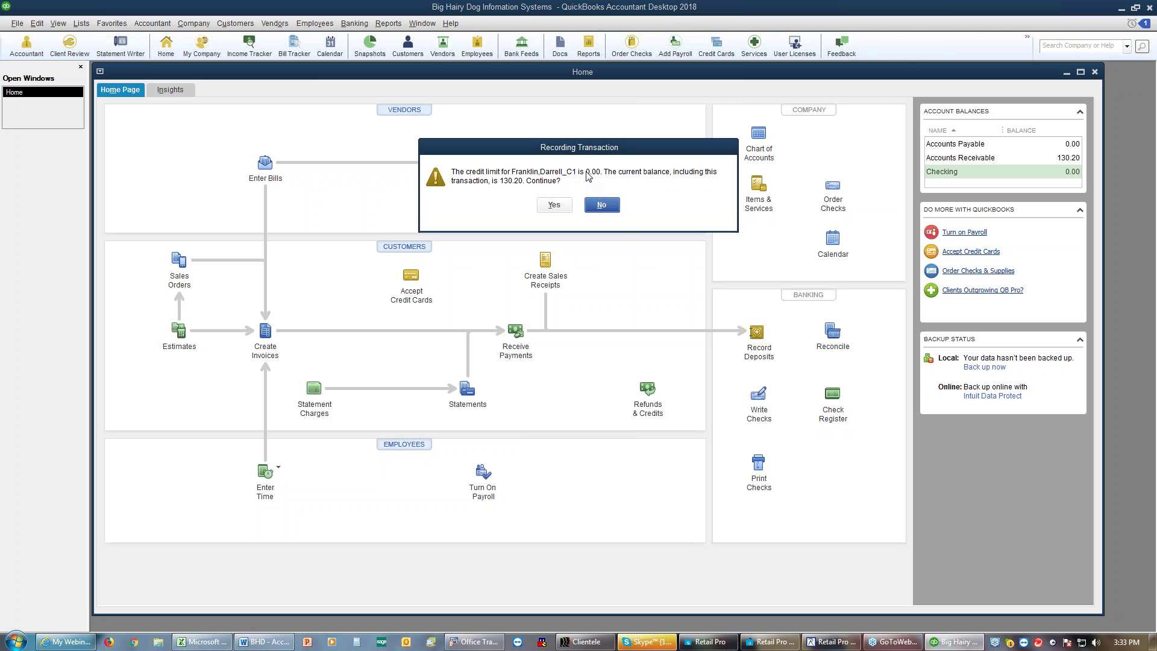
pyautogui.click(554, 204)
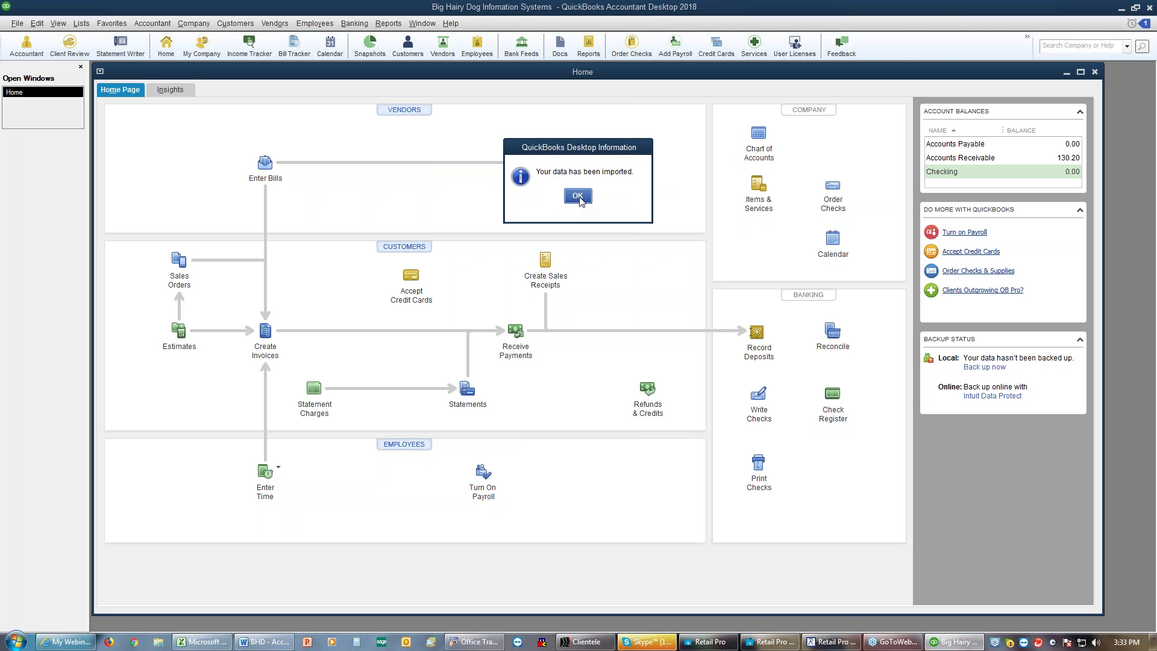
pyautogui.click(578, 196)
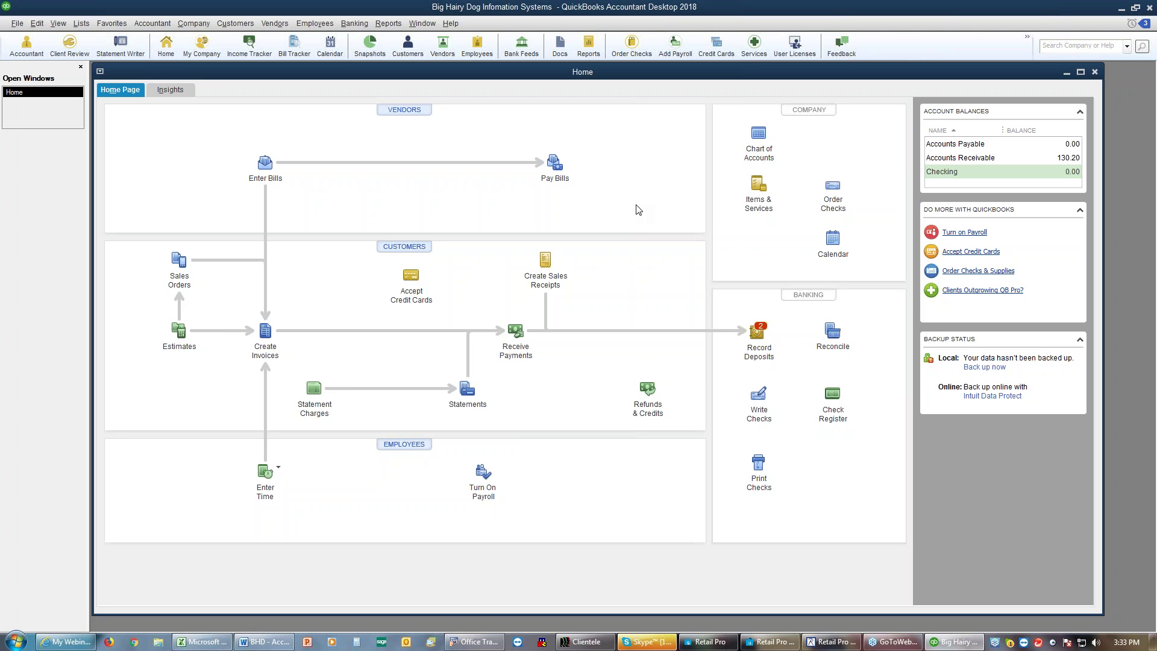
# Step: Open the AR Clearing register from Chart of Accounts, enlarge it, and select the 06/17/2018 entry
pyautogui.click(759, 146)
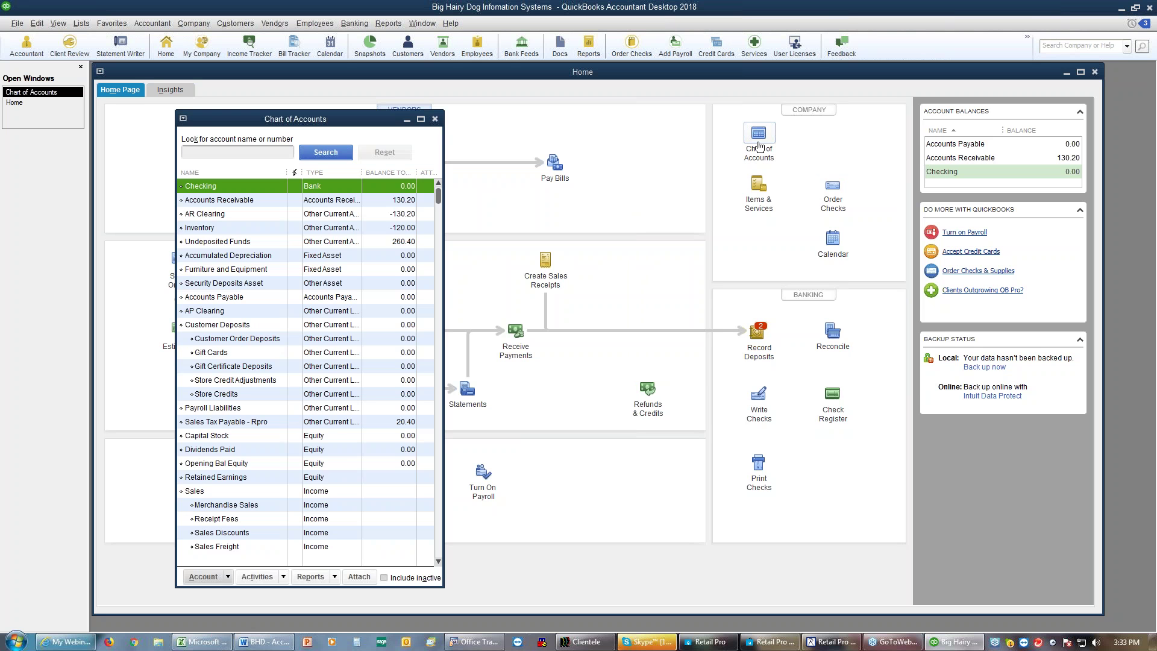
pyautogui.click(300, 214)
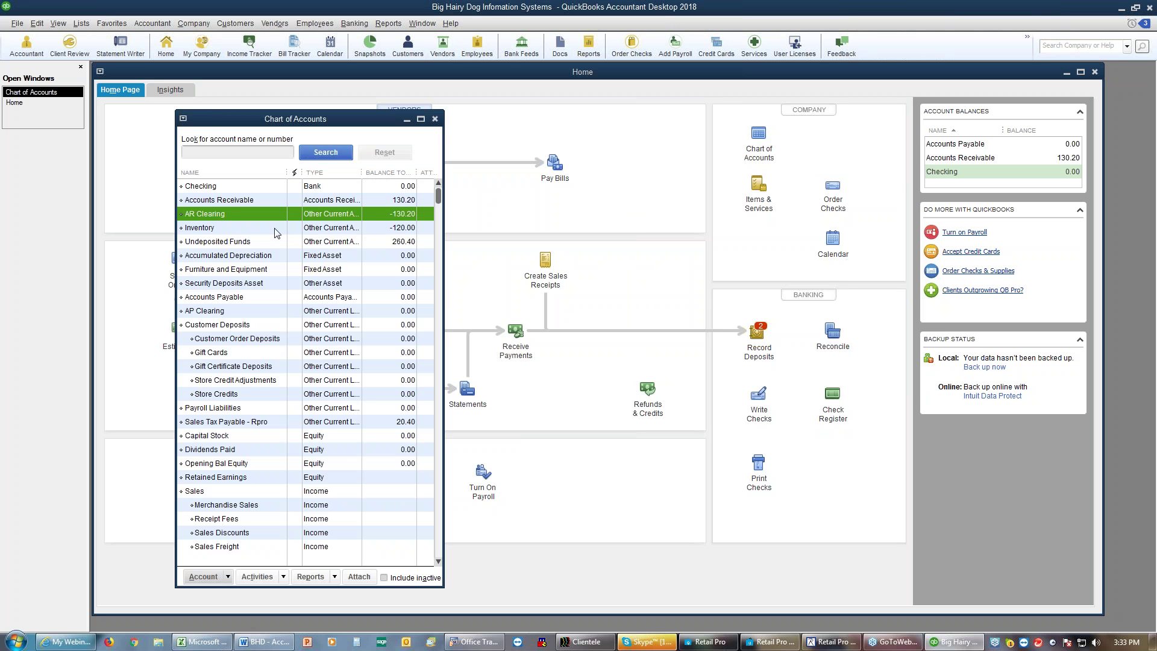
pyautogui.doubleClick(244, 215)
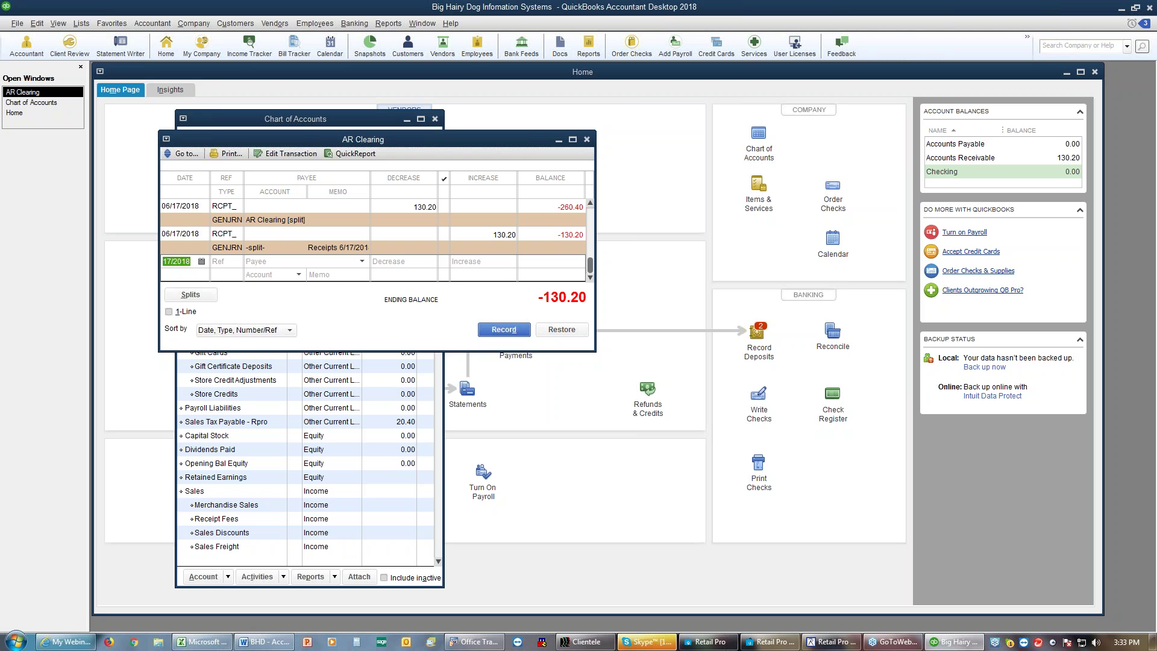
pyautogui.moveTo(391, 351); pyautogui.dragTo(390, 441)
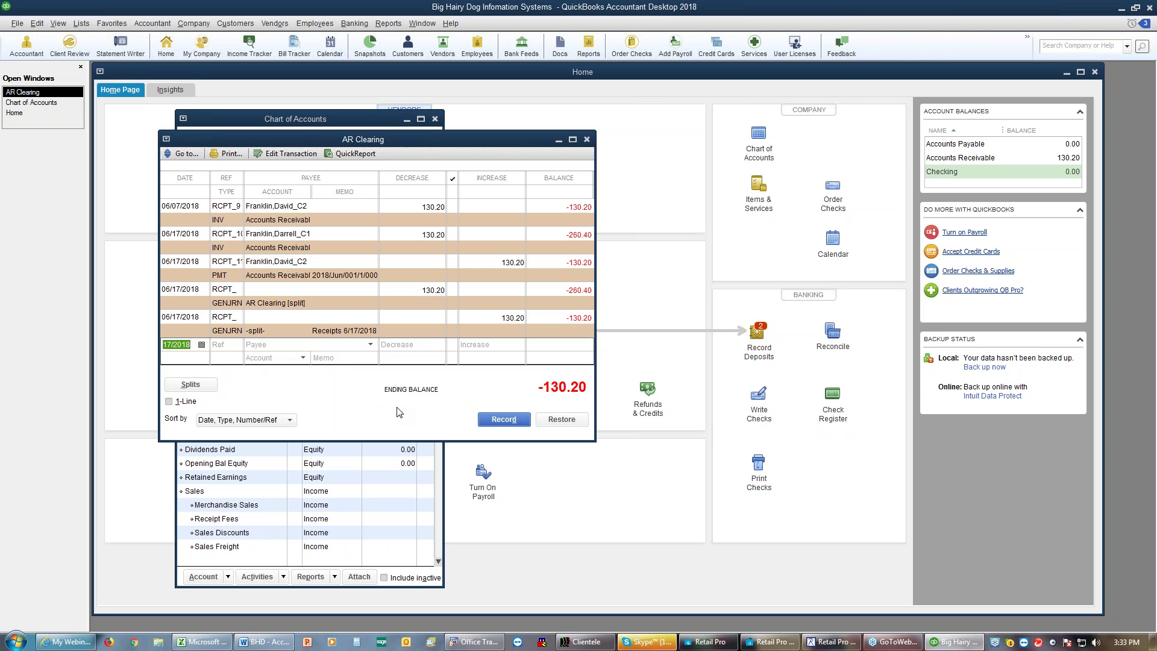
pyautogui.click(229, 334)
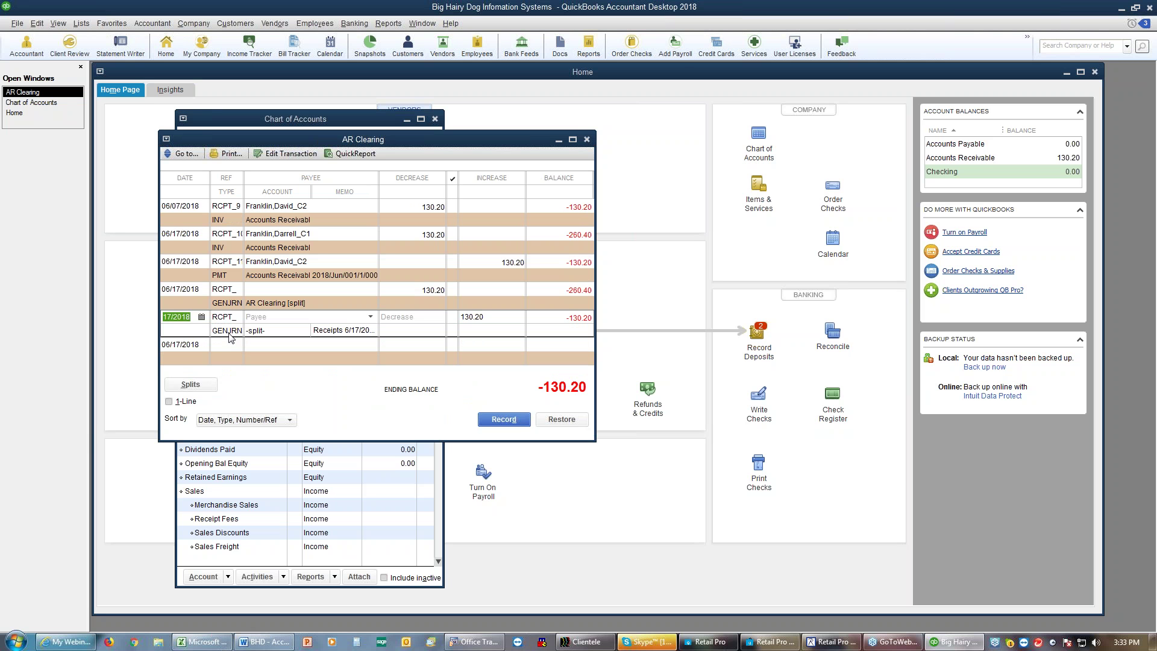
pyautogui.click(287, 420)
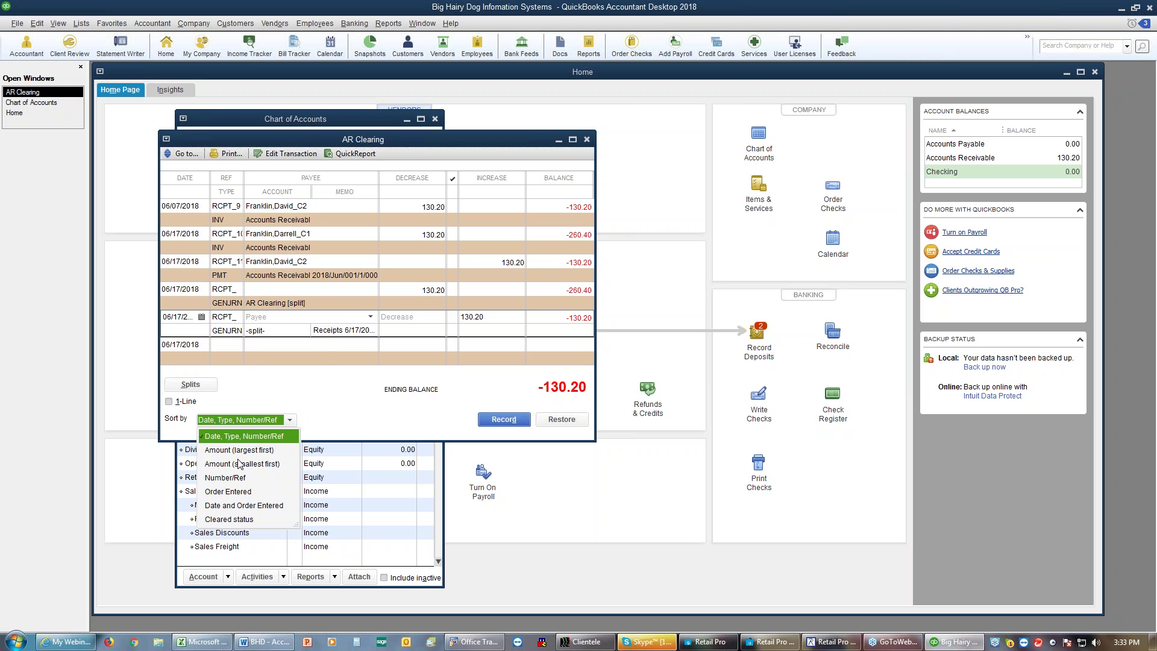
# Step: Sort the register by Order Entered and delete the 06/07/2018 RCPT_9 transaction
pyautogui.click(242, 493)
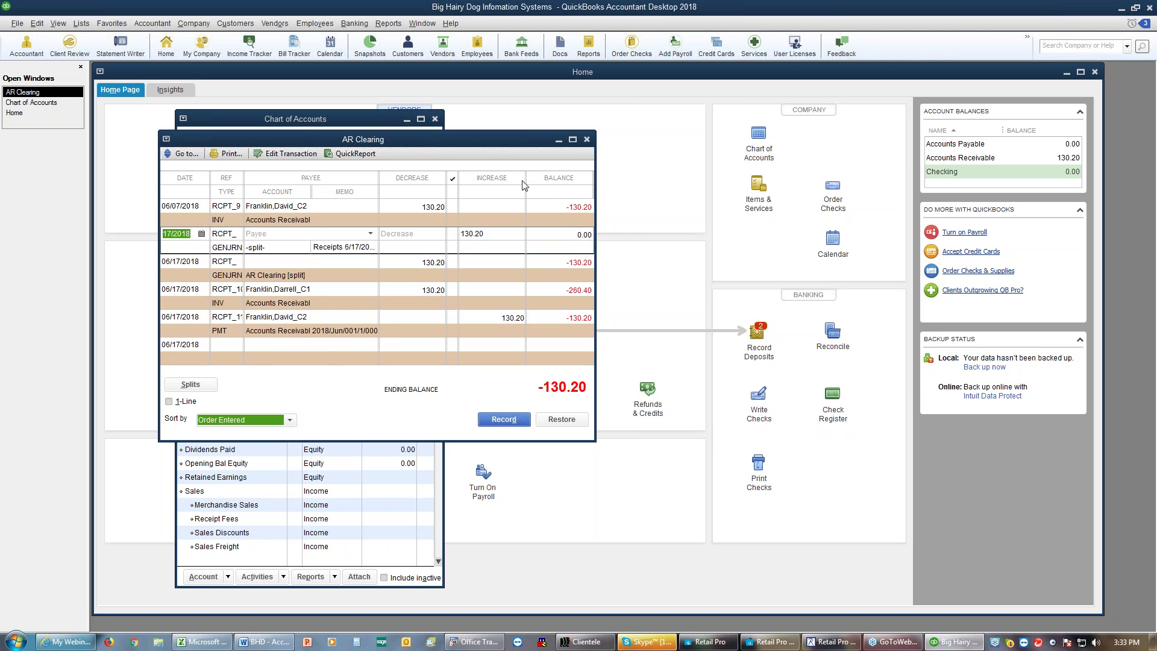
pyautogui.click(235, 223)
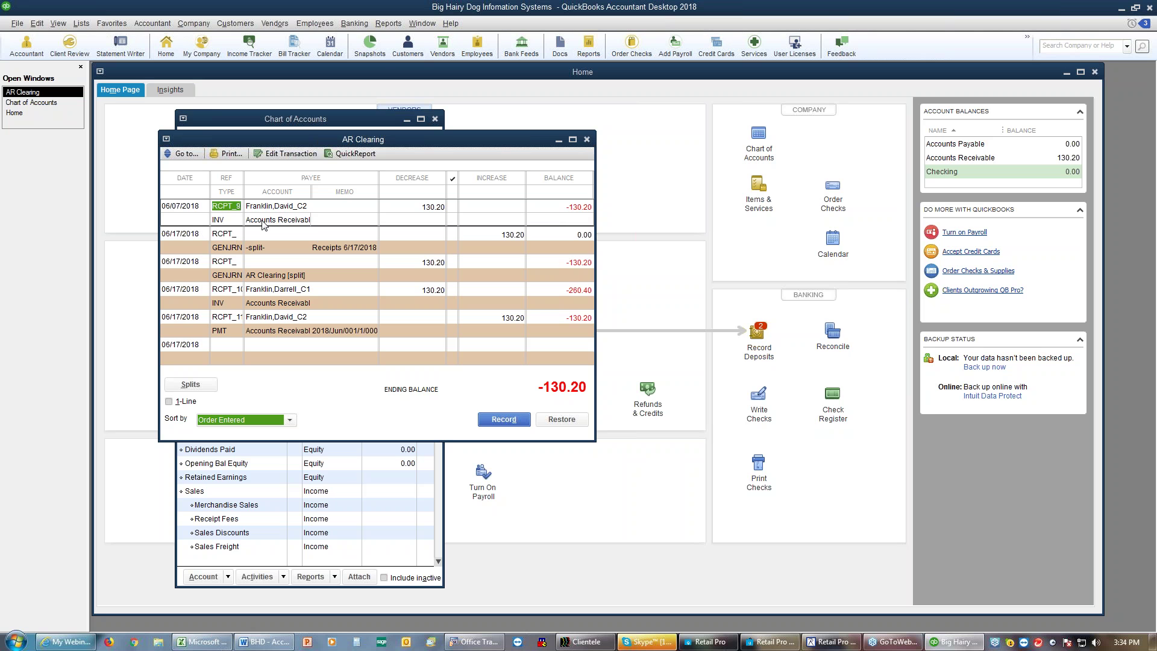
pyautogui.hotkey('ctrl', 'd')
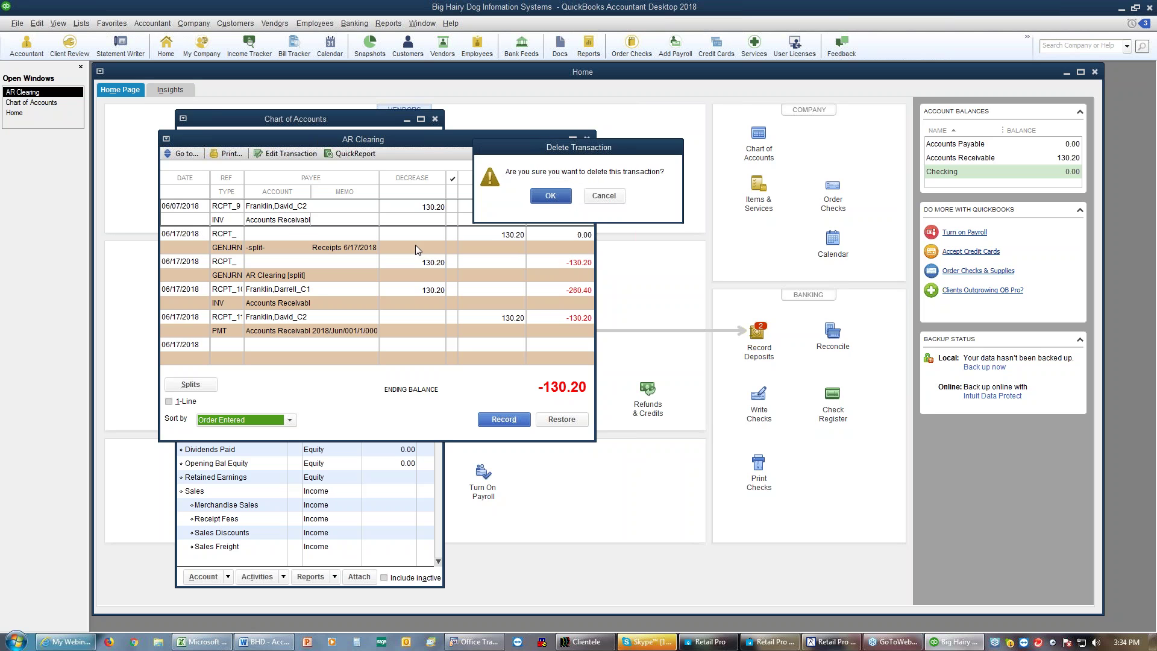
pyautogui.click(550, 196)
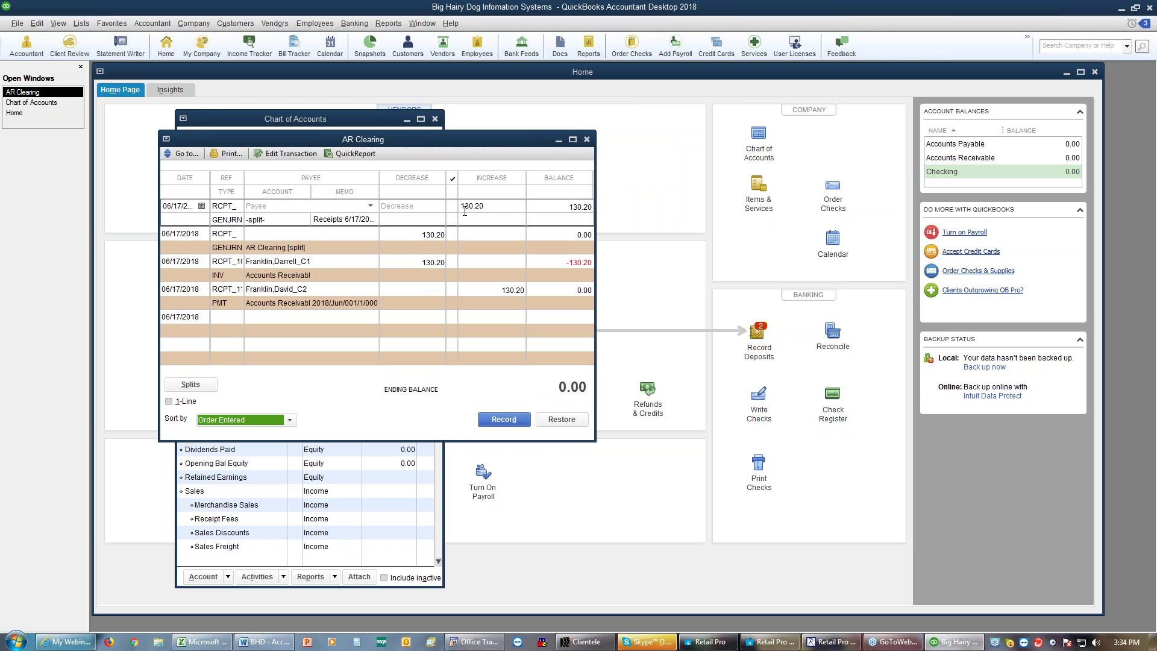
# Step: Review the remaining AR Clearing transactions, then close the register and Chart of Accounts
pyautogui.click(434, 241)
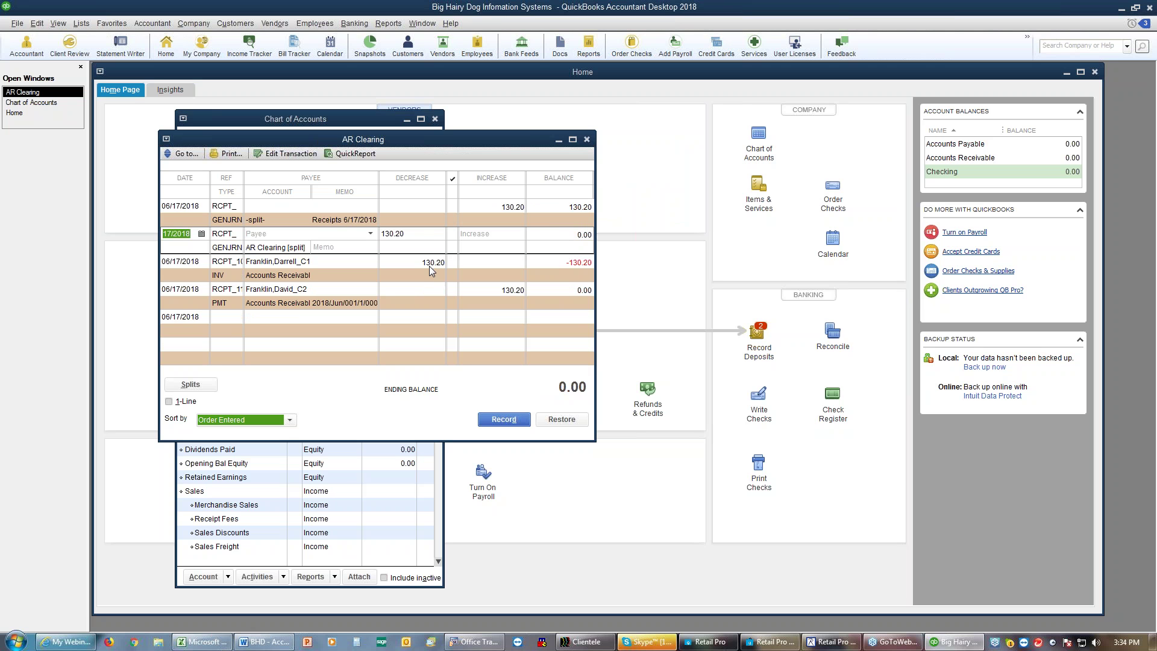
pyautogui.click(429, 266)
pyautogui.click(522, 294)
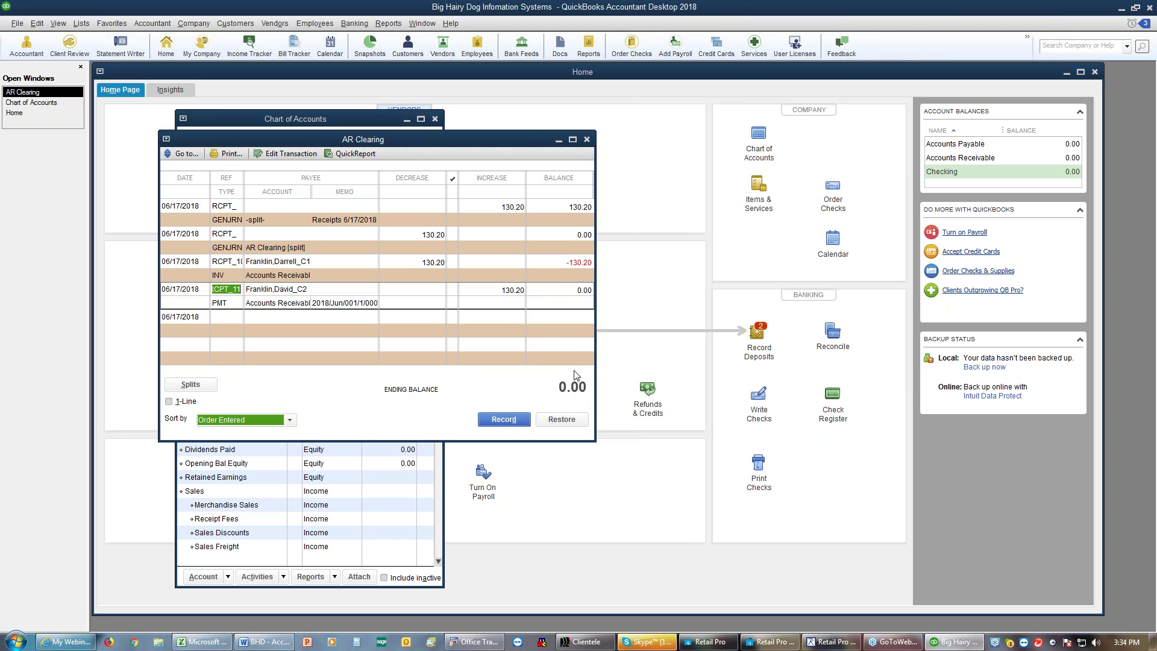
pyautogui.click(586, 140)
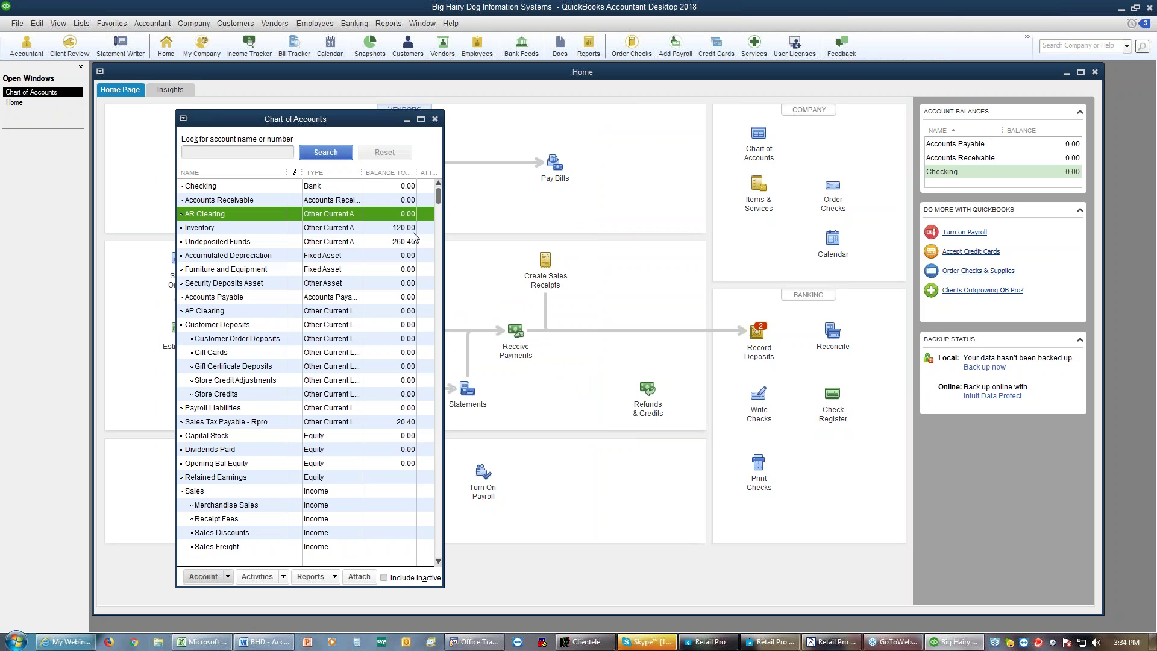
pyautogui.click(435, 118)
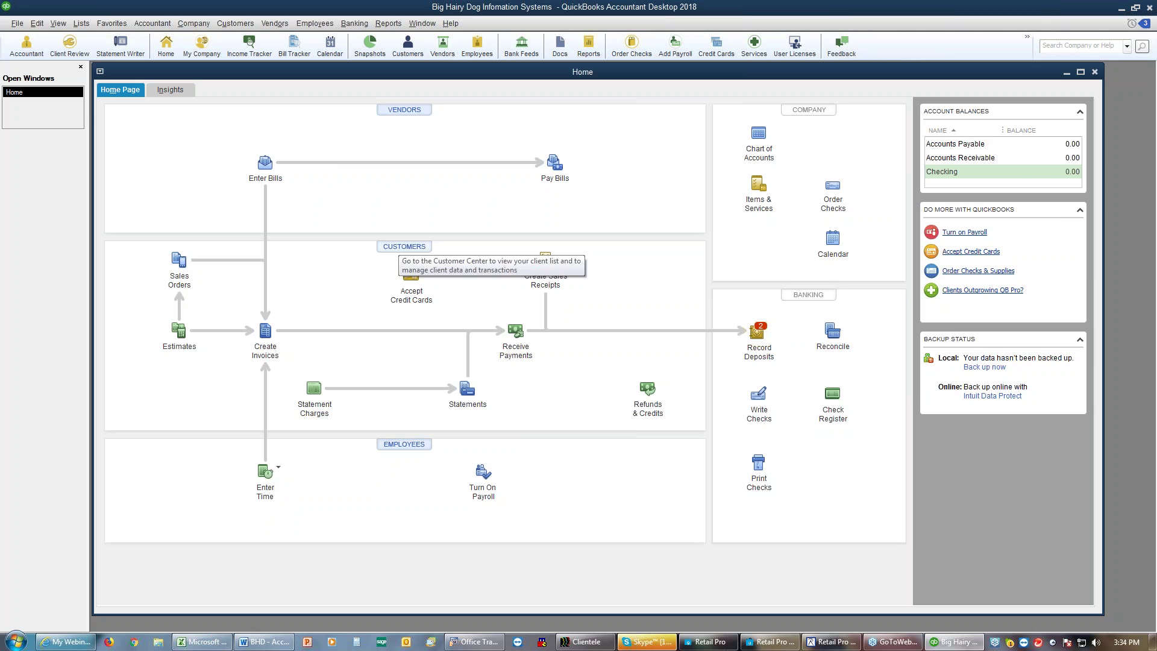
# Step: View the second customer's 130.20 AR Clearing payment in Customer Center, then minimize it
pyautogui.click(404, 247)
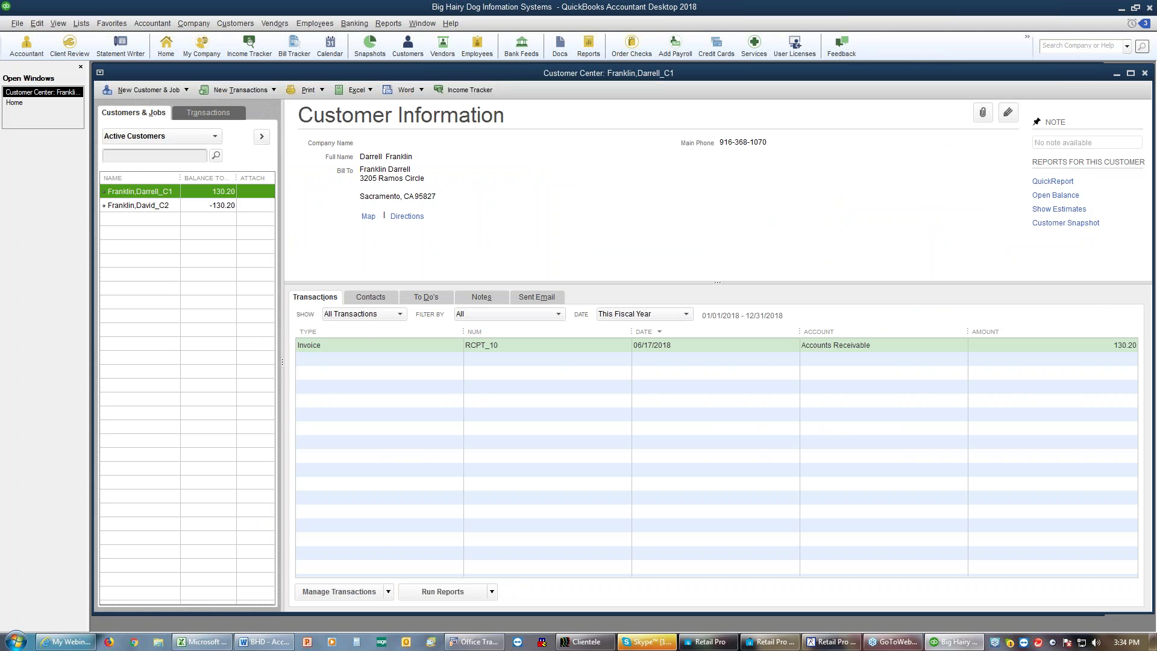
pyautogui.click(323, 296)
pyautogui.click(133, 206)
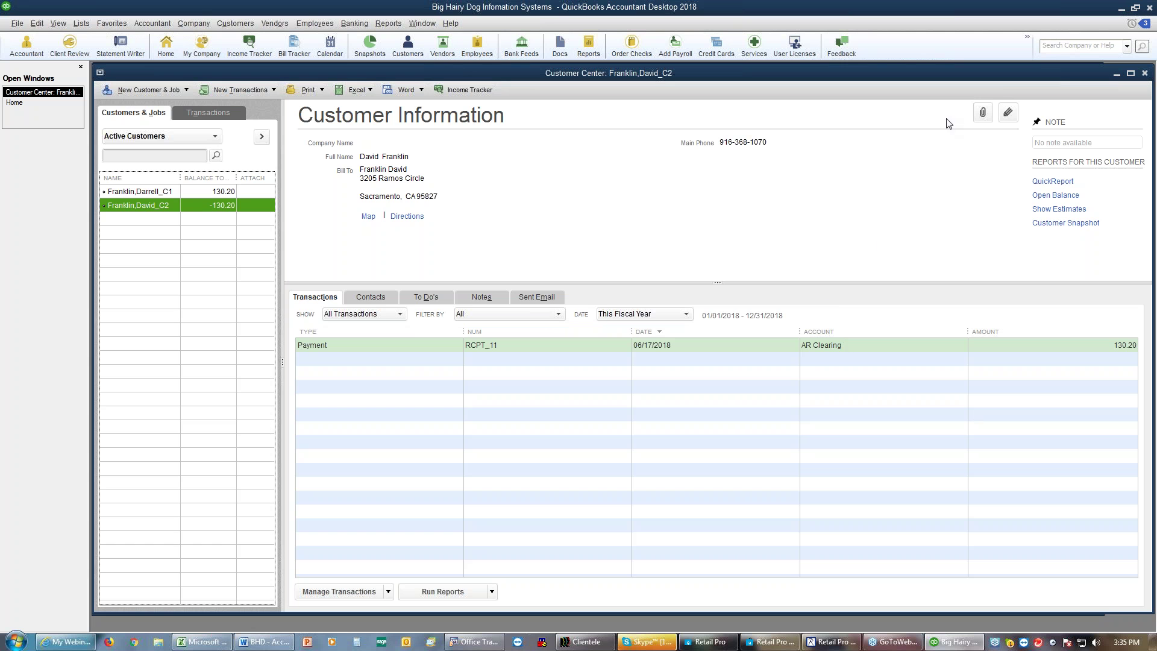
pyautogui.click(1116, 77)
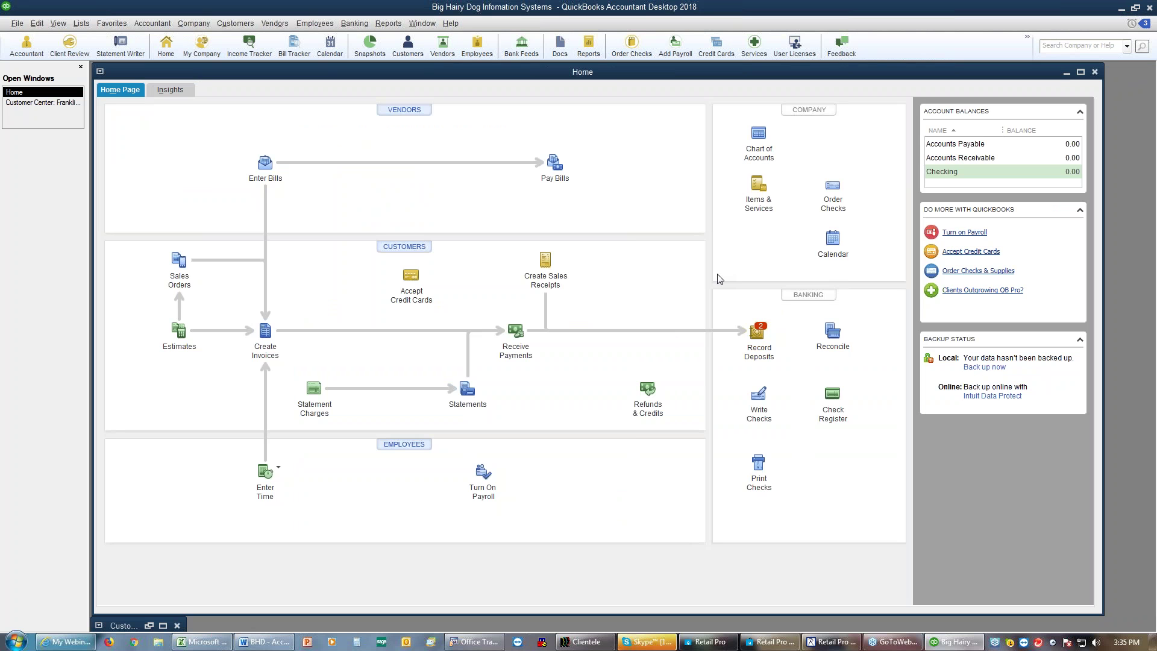
pyautogui.click(755, 333)
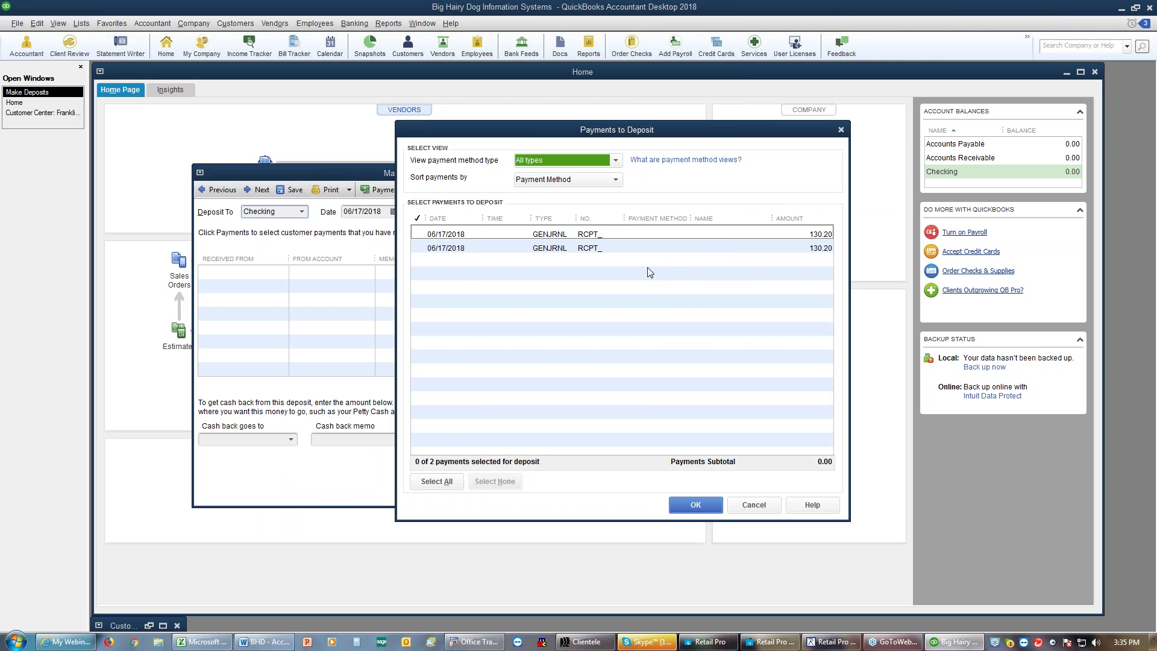
# Step: Deposit the first 130.20 payment into Checking, saving it and dismissing the empty payment list
pyautogui.click(425, 235)
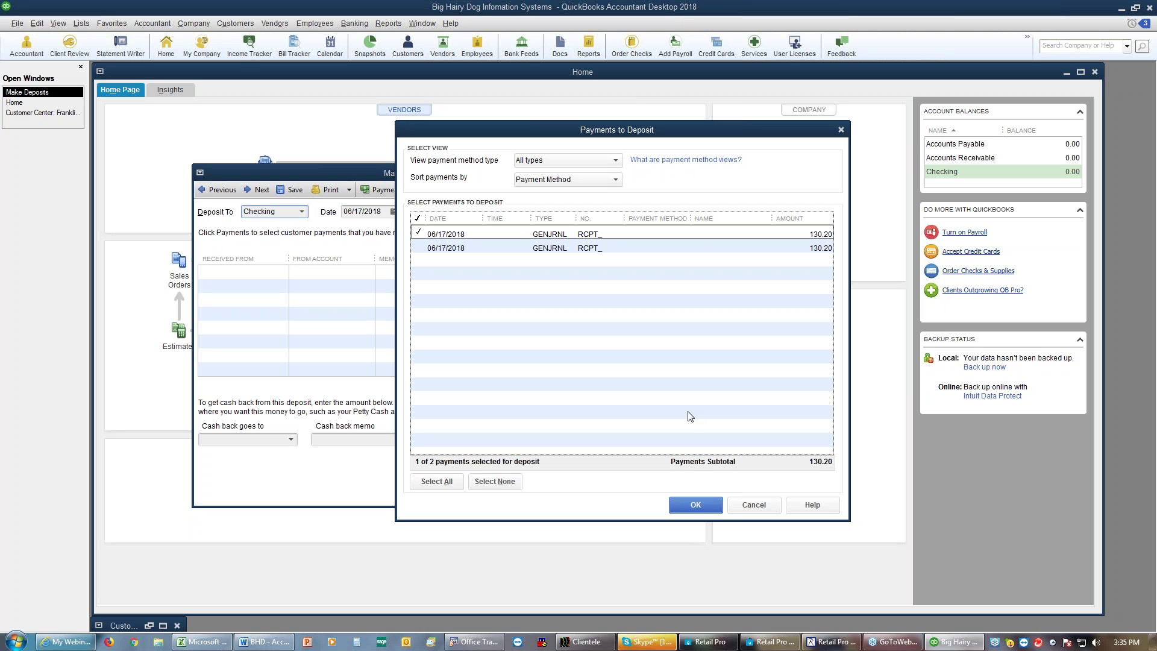
pyautogui.click(693, 507)
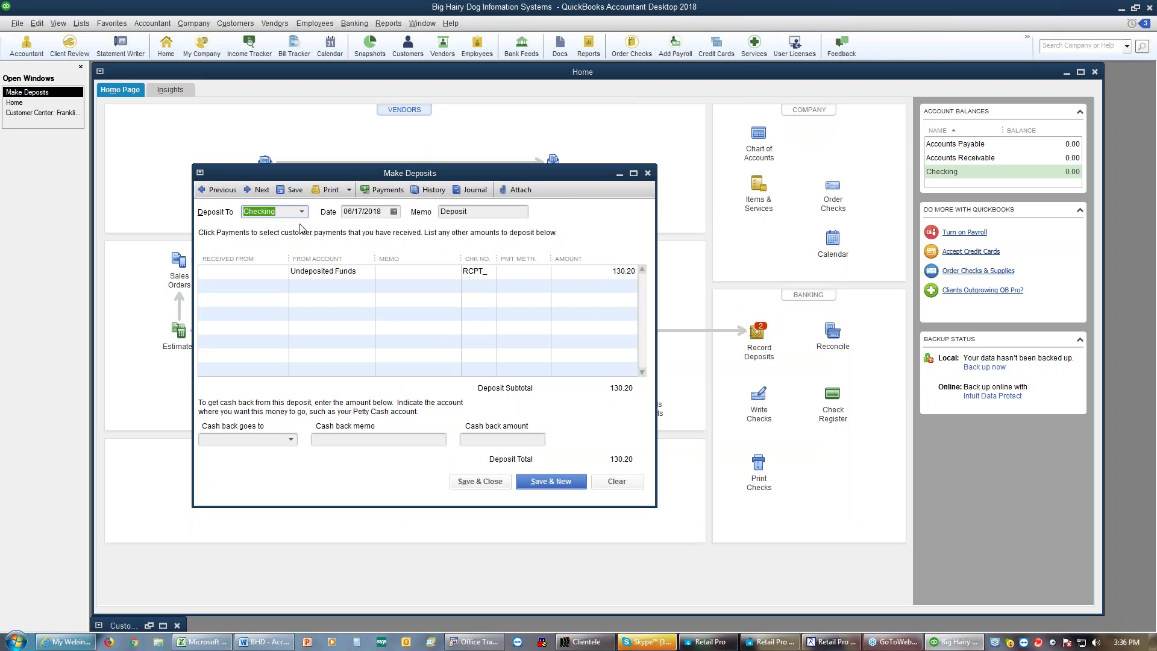
pyautogui.click(546, 482)
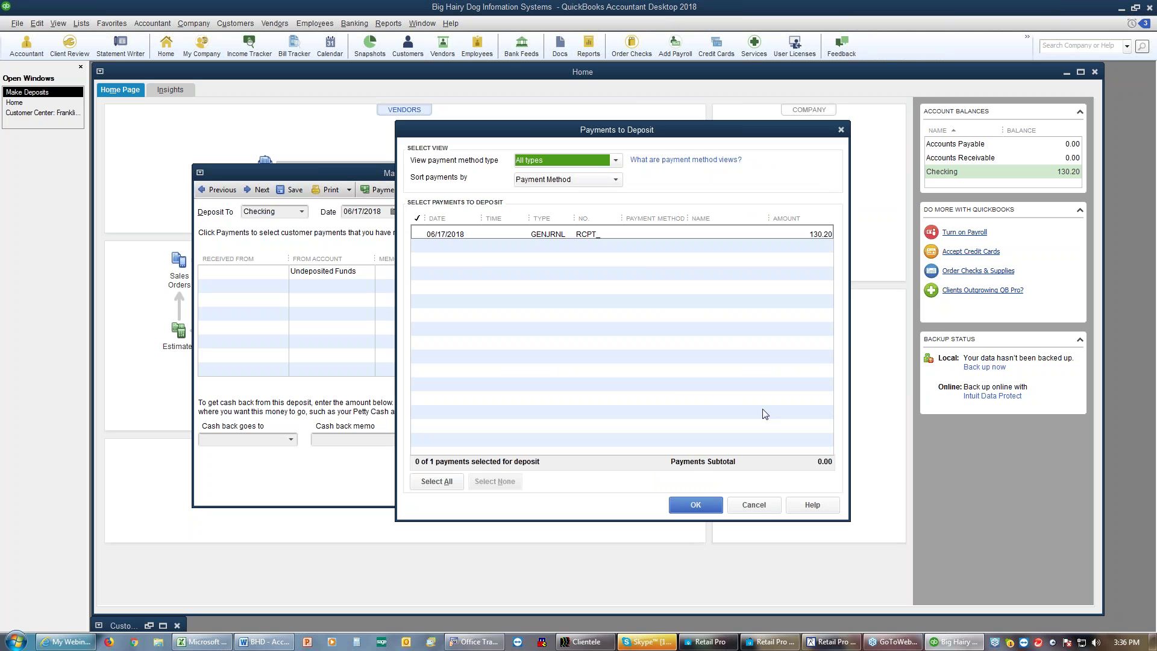
pyautogui.click(693, 504)
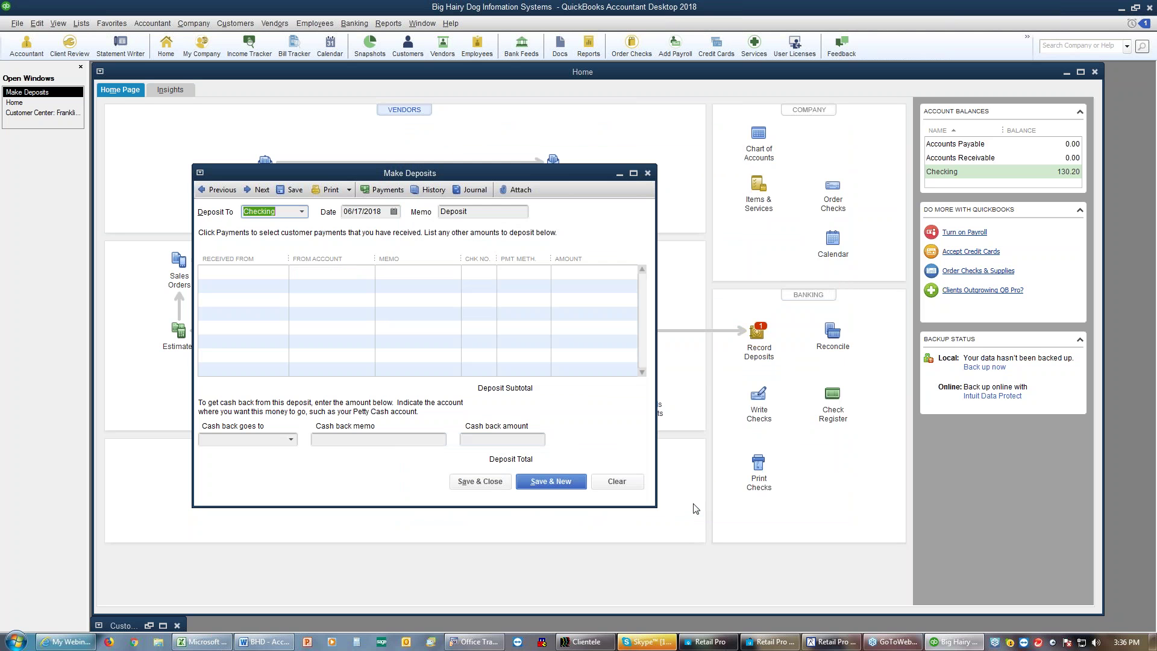
# Step: Deposit the remaining 130.20 payment into Checking with Visa as its payment method
pyautogui.click(648, 174)
pyautogui.click(773, 333)
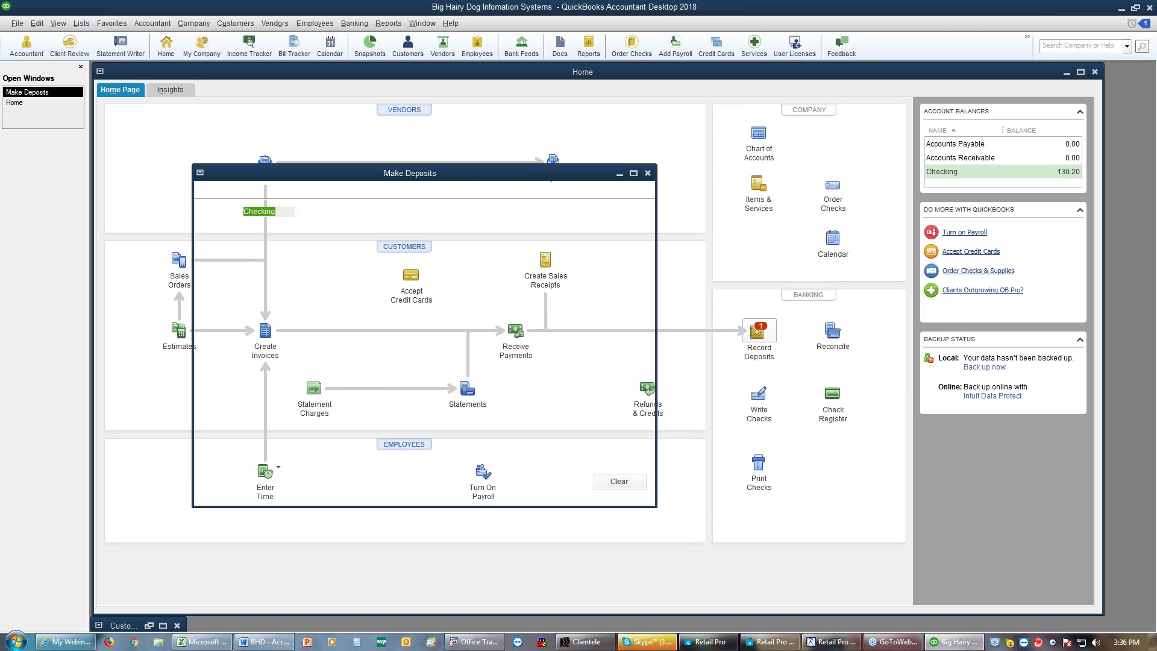
pyautogui.click(417, 234)
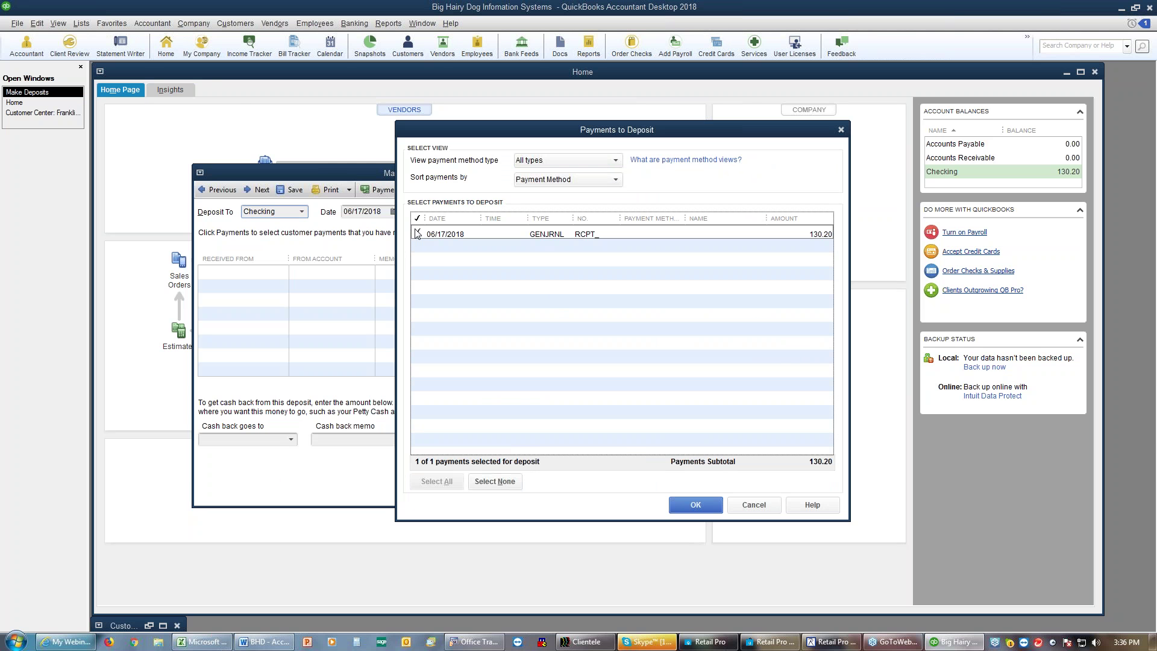
pyautogui.click(696, 505)
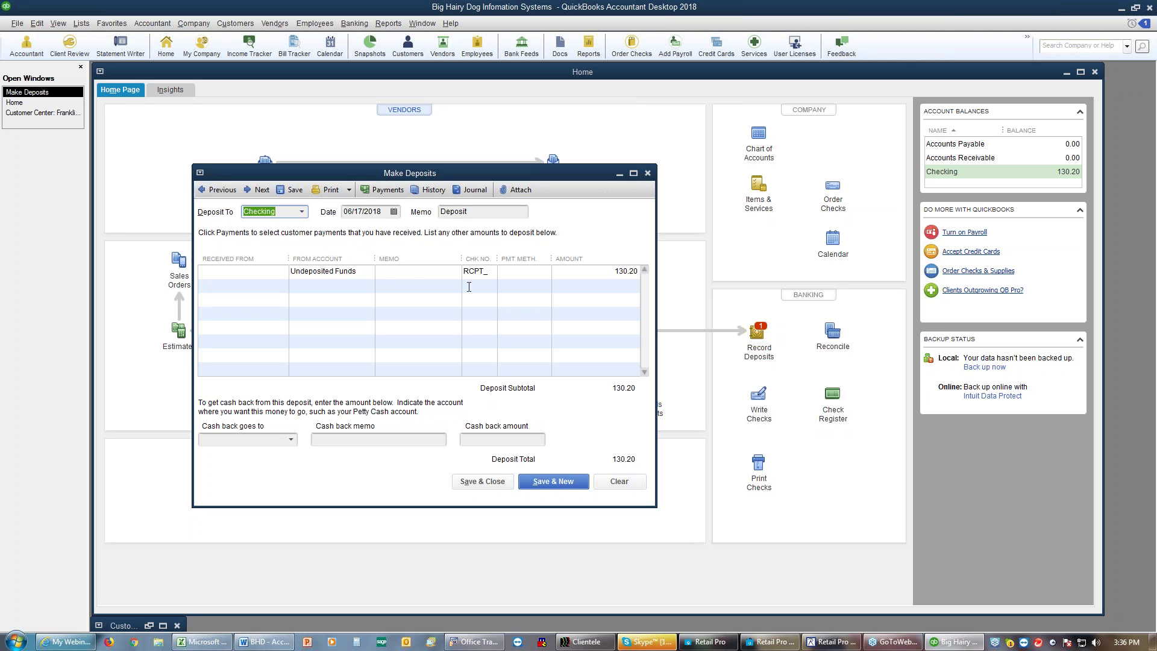
pyautogui.click(512, 270)
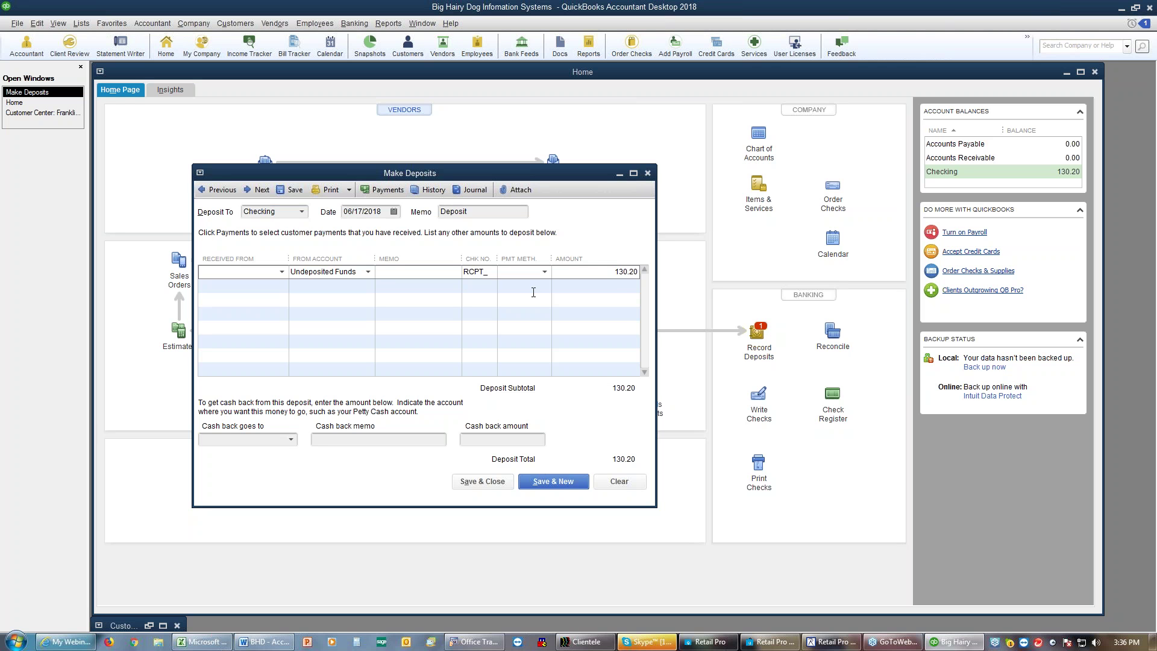
pyautogui.write('Visa')
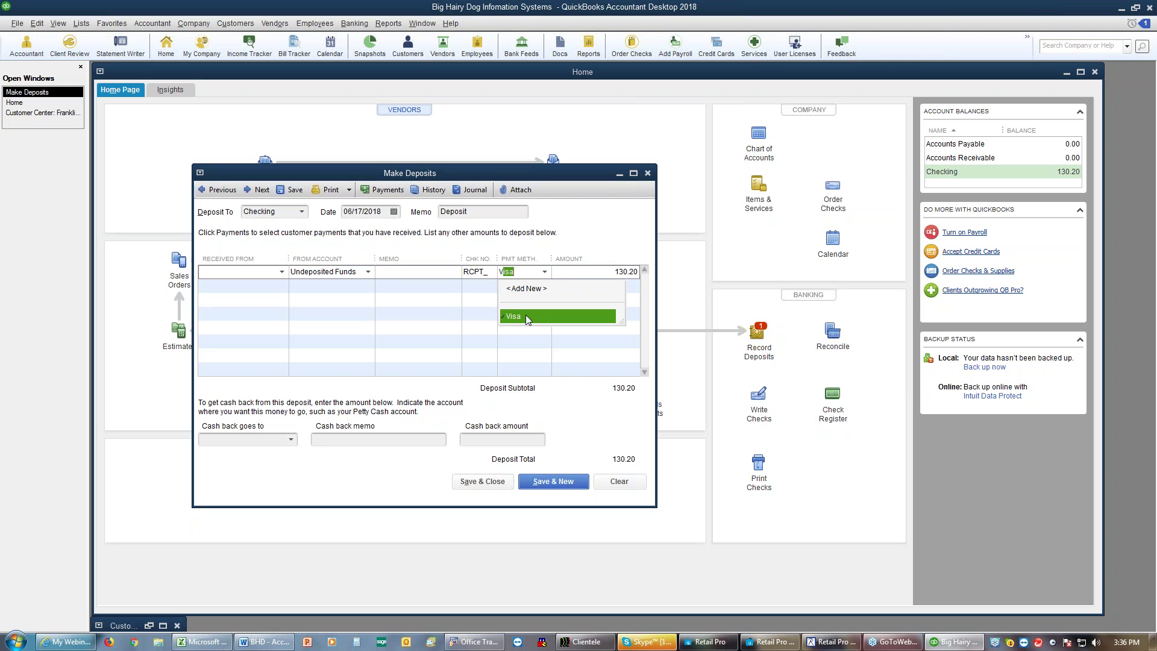
pyautogui.click(526, 313)
pyautogui.click(504, 486)
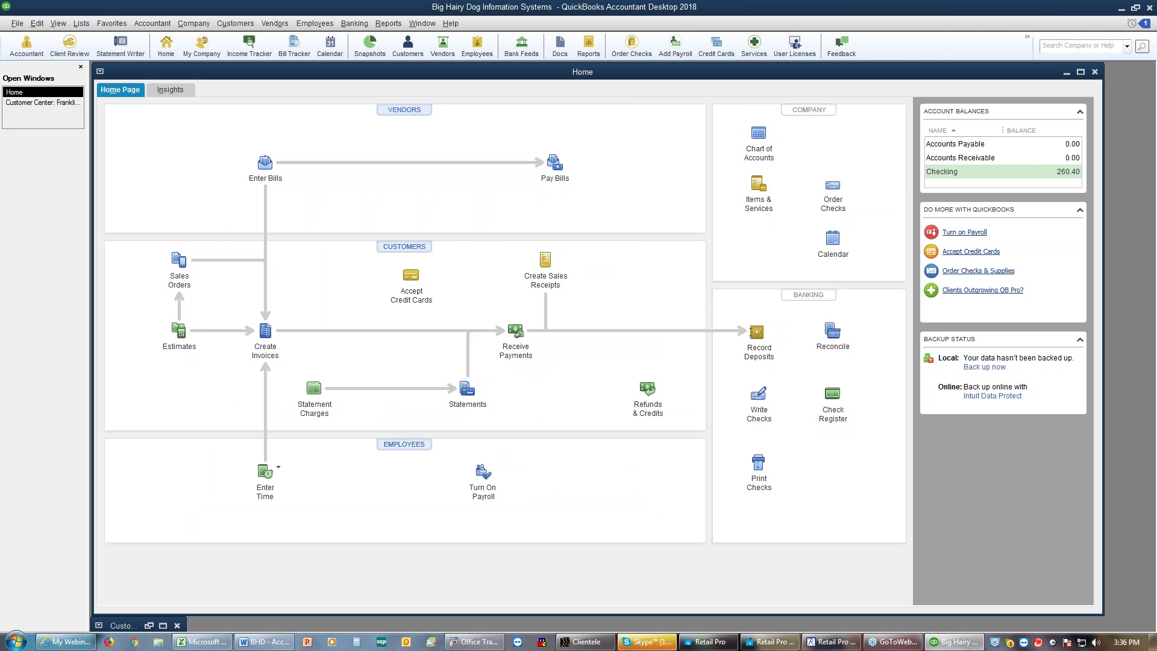
pyautogui.click(827, 398)
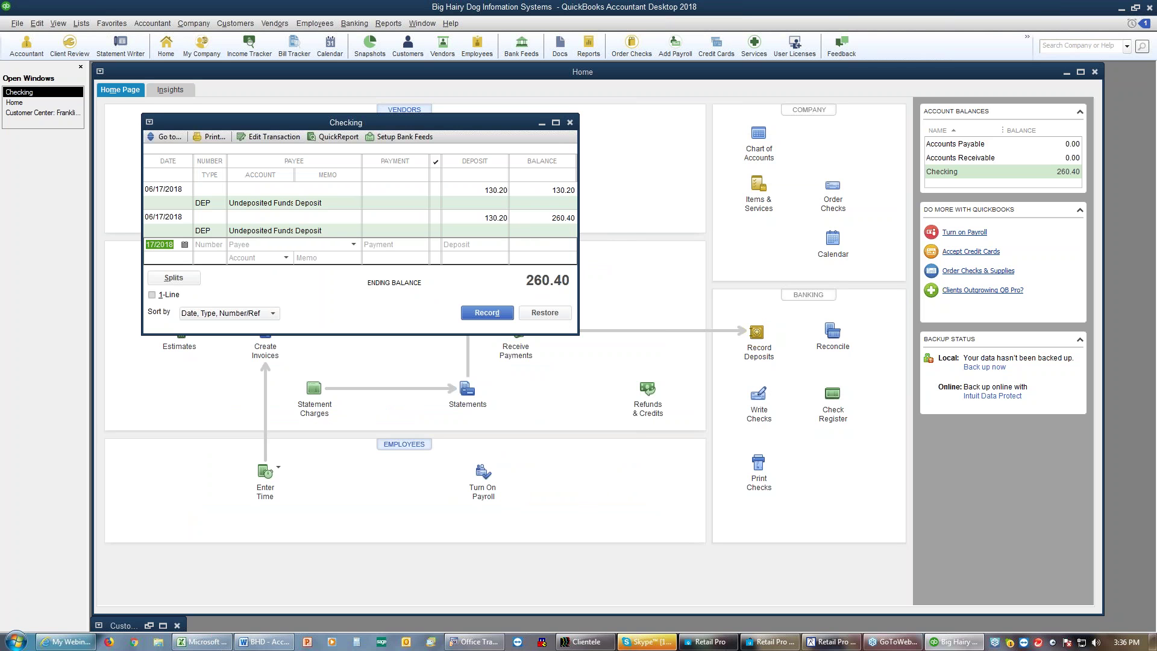
pyautogui.click(570, 123)
pyautogui.moveTo(644, 647)
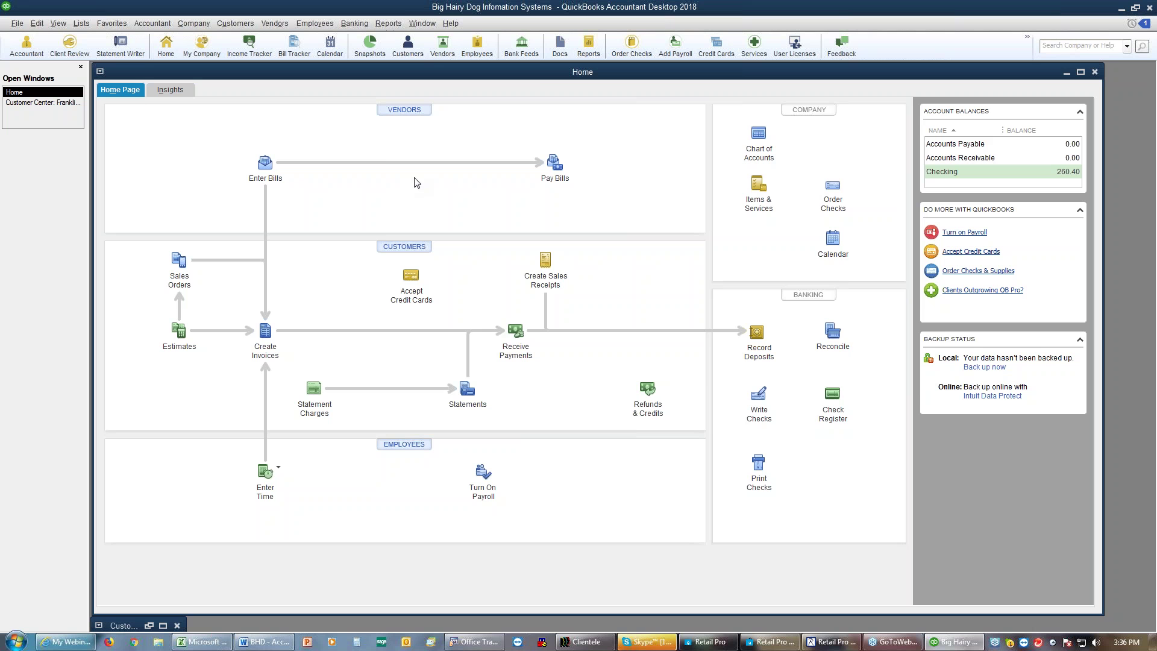
pyautogui.click(395, 26)
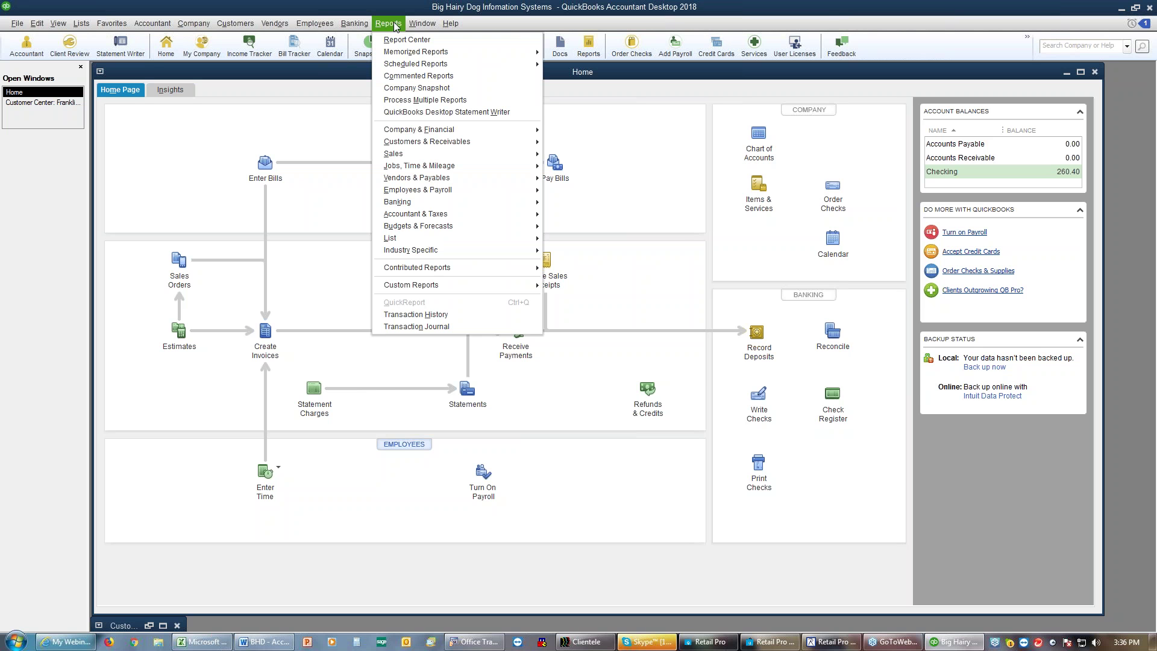
pyautogui.moveTo(455, 149)
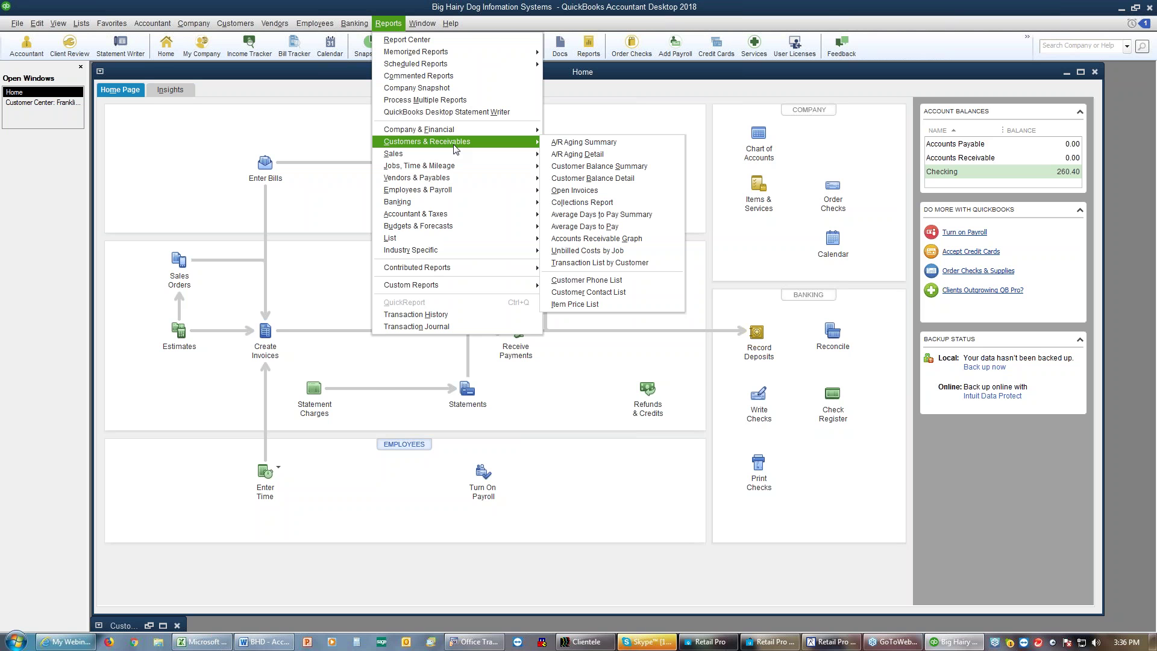
pyautogui.click(614, 197)
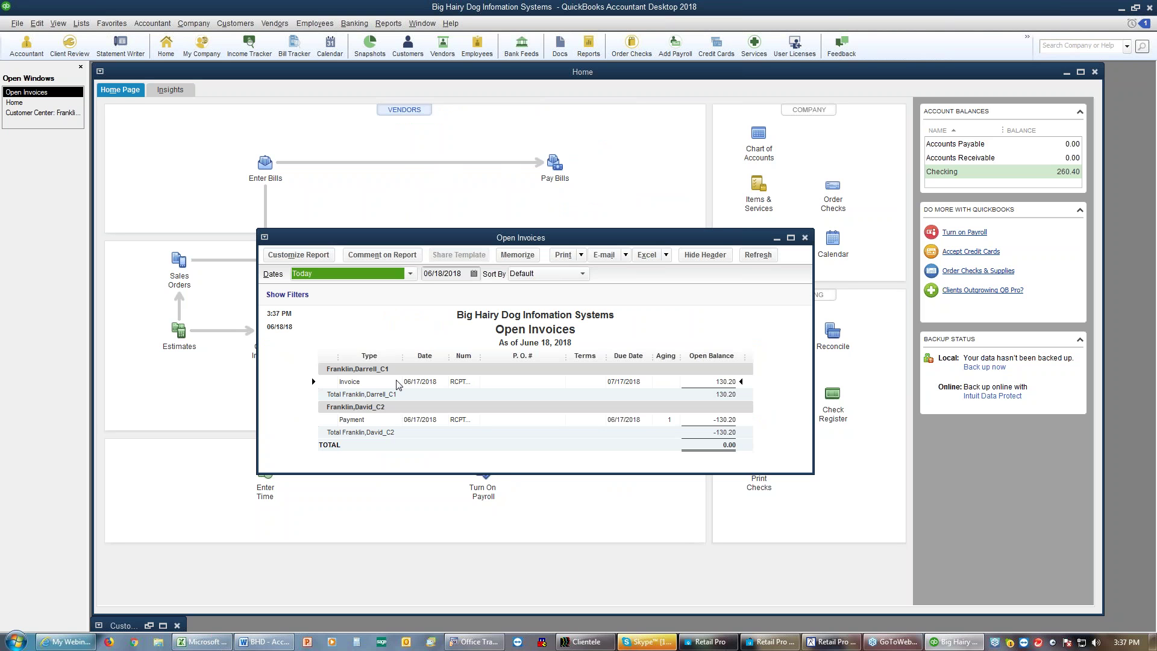
pyautogui.click(721, 383)
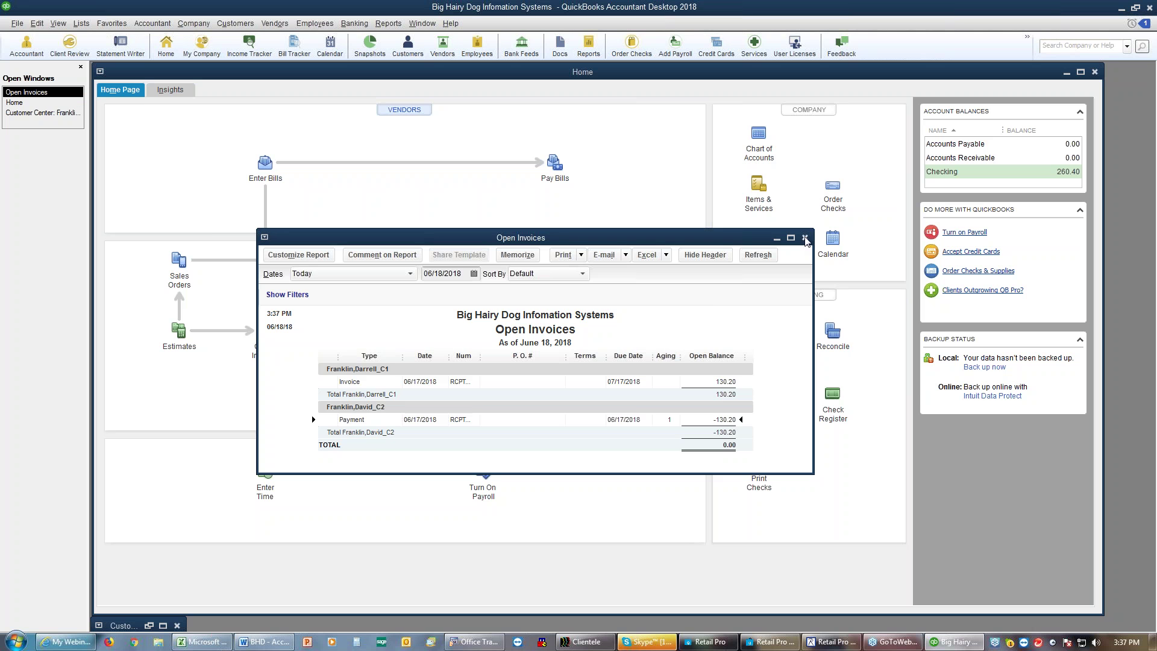
pyautogui.click(805, 238)
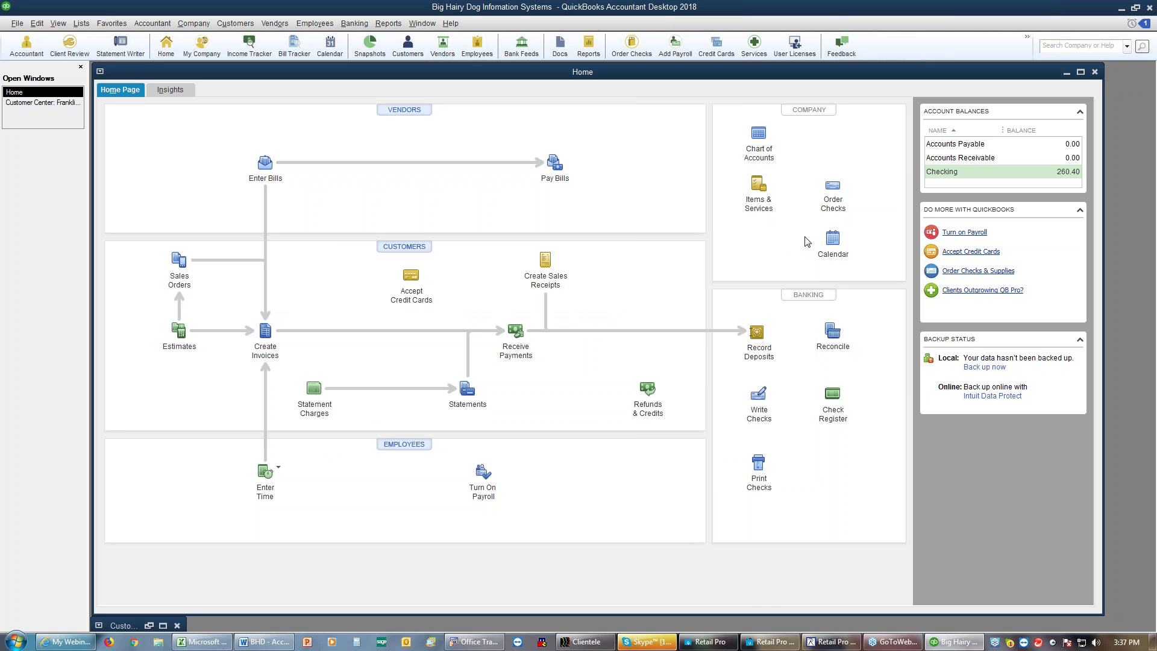